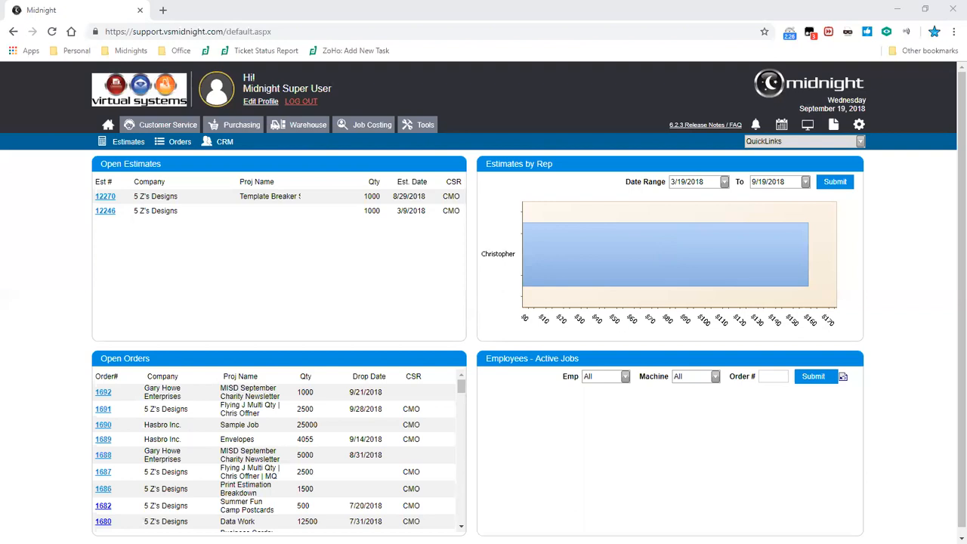
- Open the Postage Account list under Accounting in the system settings
{"action": "left_click", "coordinate": [859, 125]}
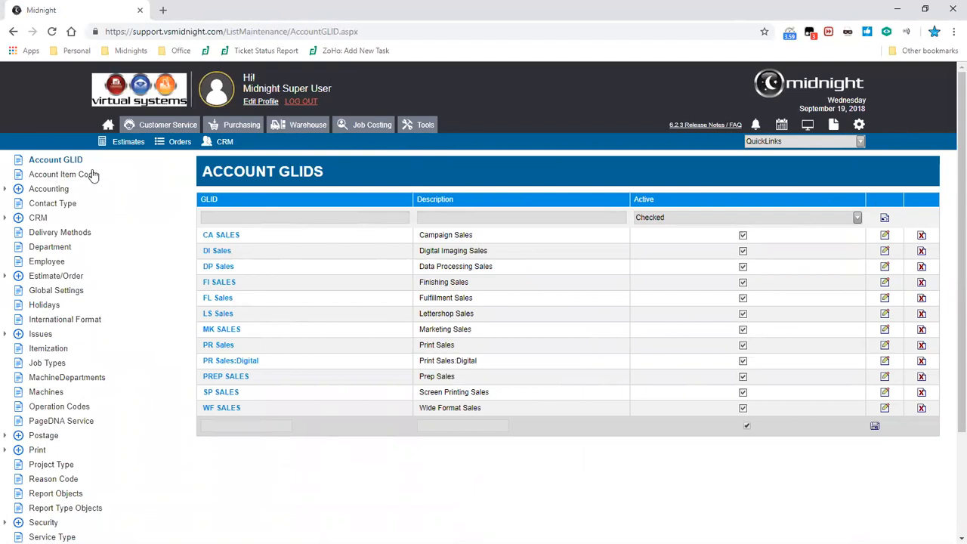
{"action": "left_click", "coordinate": [8, 191]}
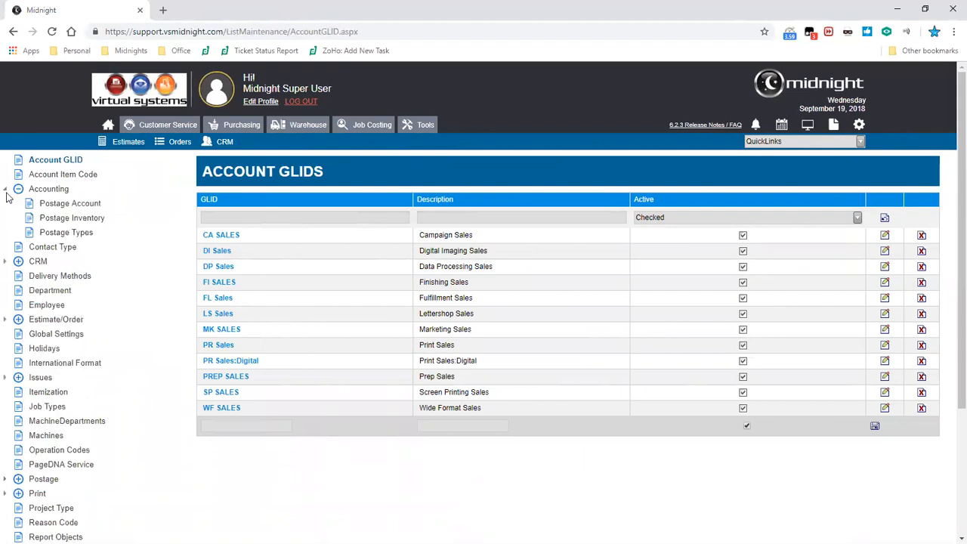
{"action": "left_click", "coordinate": [94, 204]}
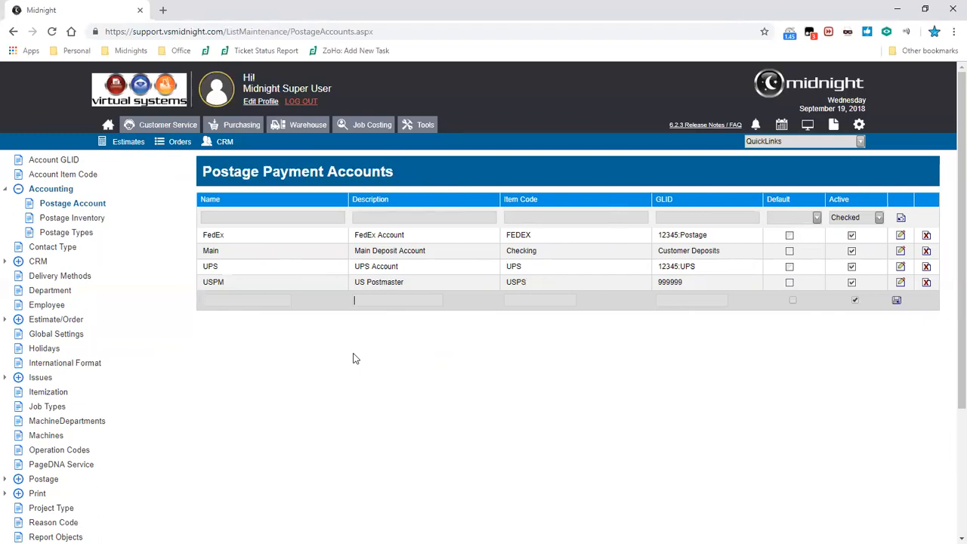
{"action": "left_click", "coordinate": [669, 303]}
{"action": "left_click", "coordinate": [613, 383]}
- Set the GLID of the USPM postage account to 999994 and save the row
{"action": "left_click", "coordinate": [899, 283]}
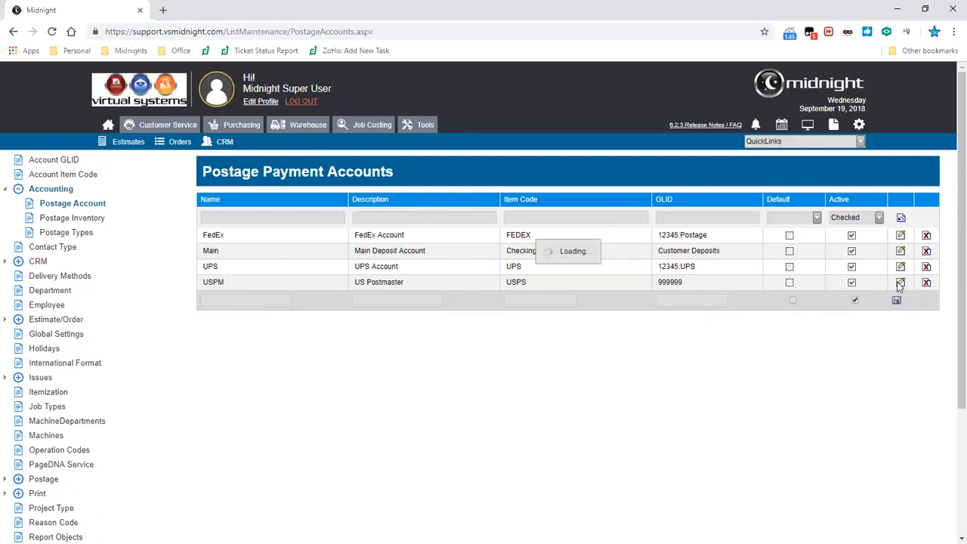
{"action": "left_click", "coordinate": [700, 281]}
{"action": "key", "text": "BackSpace"}
{"action": "type", "text": "4"}
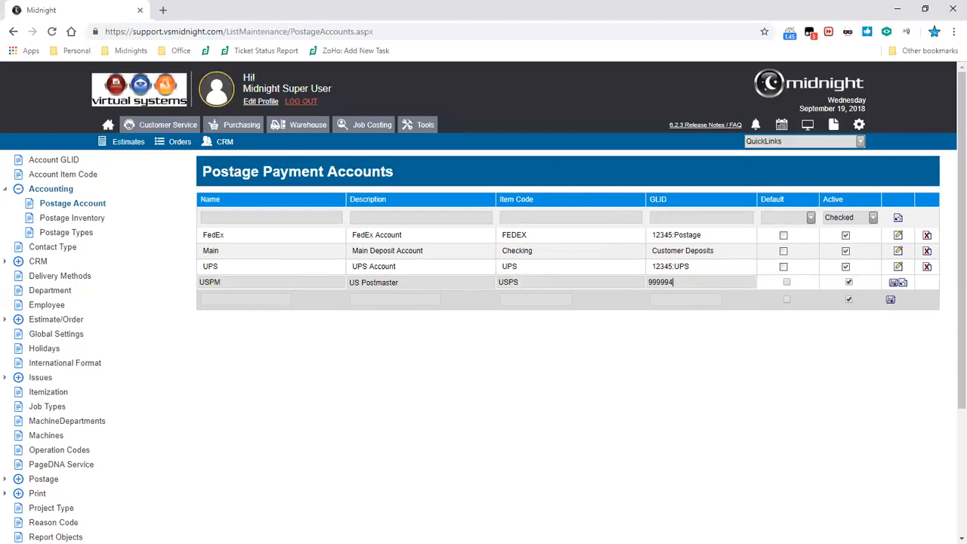
{"action": "left_click", "coordinate": [892, 285]}
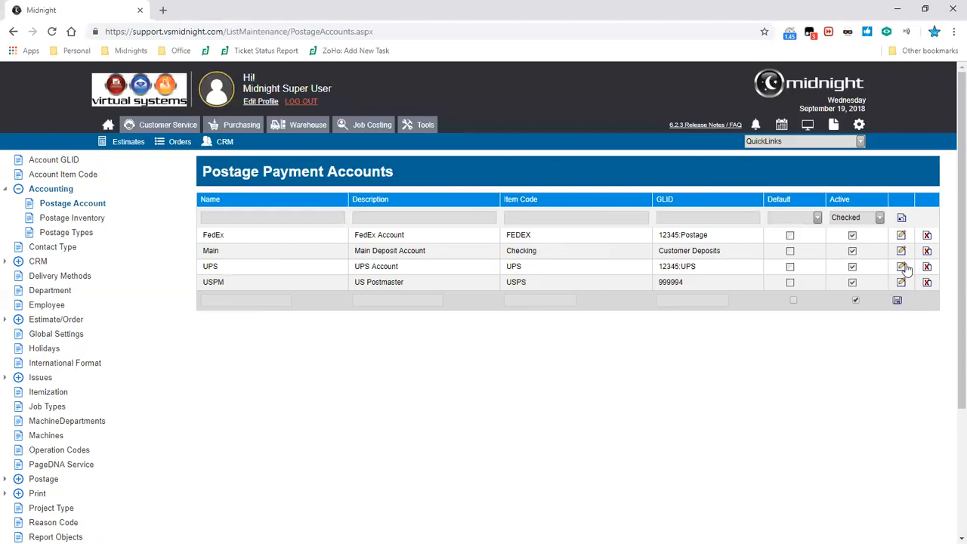
{"action": "left_click", "coordinate": [902, 268]}
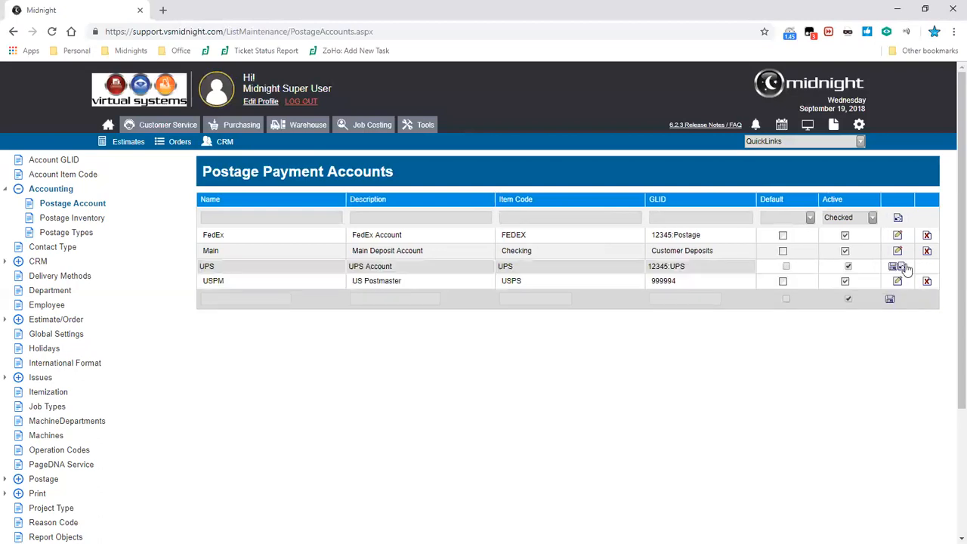
{"action": "left_click", "coordinate": [849, 267]}
{"action": "left_click", "coordinate": [848, 267]}
{"action": "left_click_drag", "start_coordinate": [412, 269], "coordinate": [349, 269]}
{"action": "left_click", "coordinate": [396, 270]}
{"action": "left_click", "coordinate": [897, 266]}
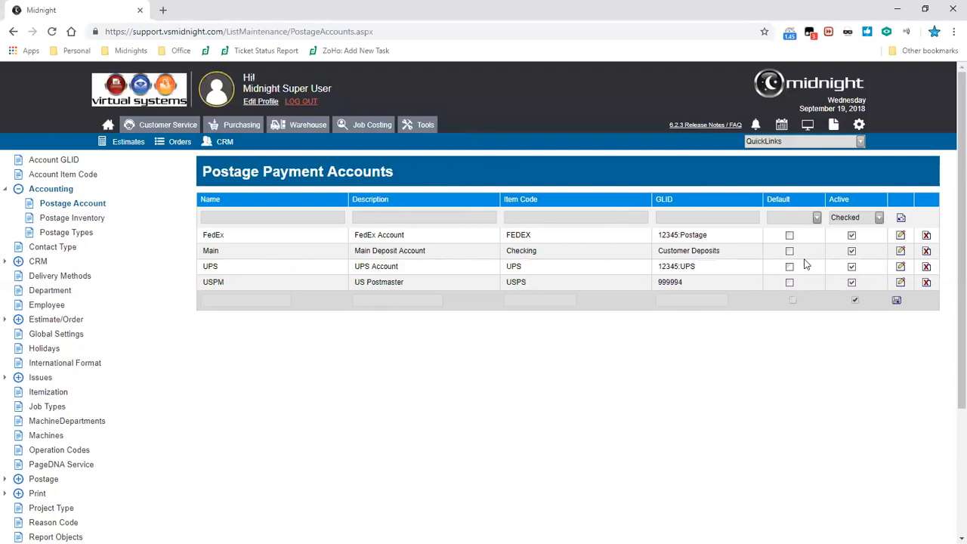
- Filter the postage accounts to show only inactive ones, and switch the filter back to active ones
{"action": "left_click", "coordinate": [862, 217]}
{"action": "left_click", "coordinate": [844, 249]}
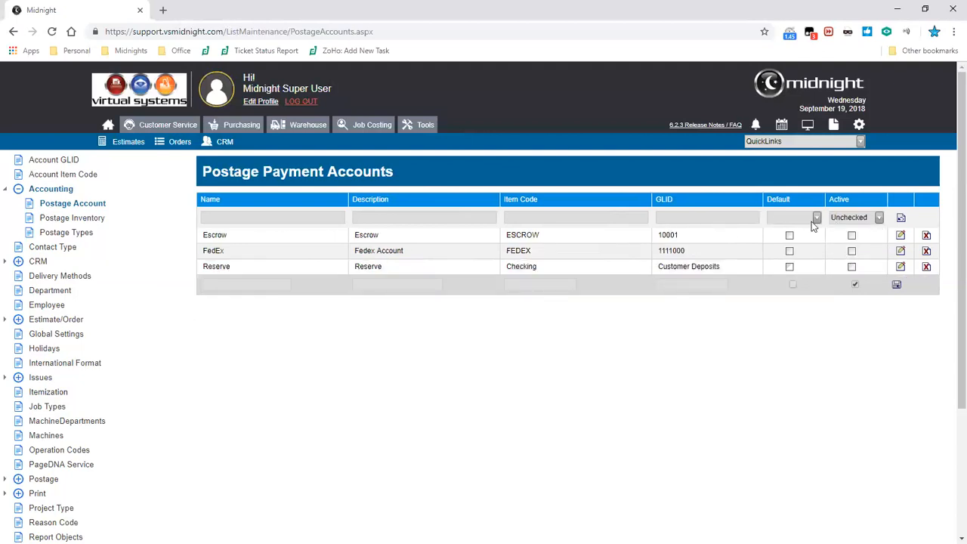
{"action": "left_click", "coordinate": [839, 219]}
{"action": "left_click", "coordinate": [846, 236]}
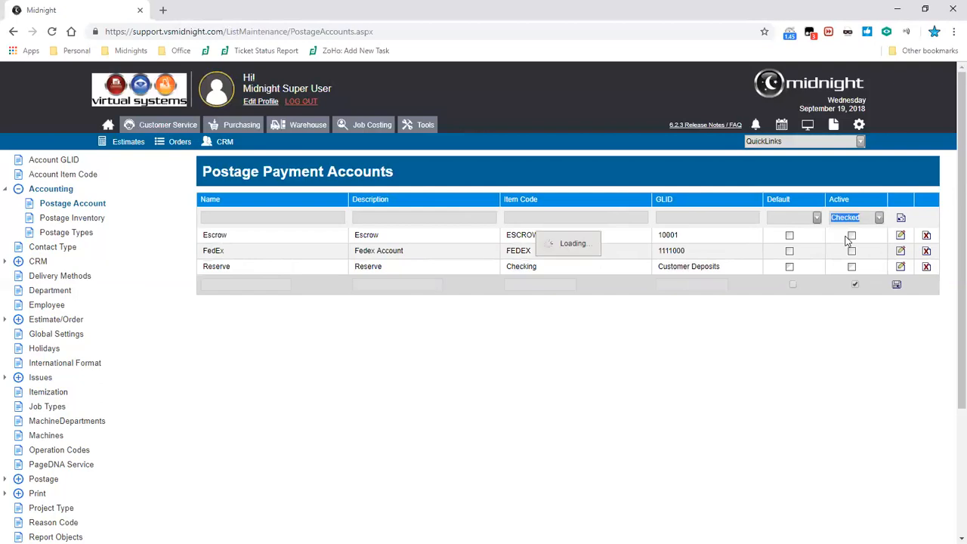
- Filter the postage accounts by the name Fed, and clear all filters again
{"action": "type", "text": "Fed"}
{"action": "key", "text": "Tab"}
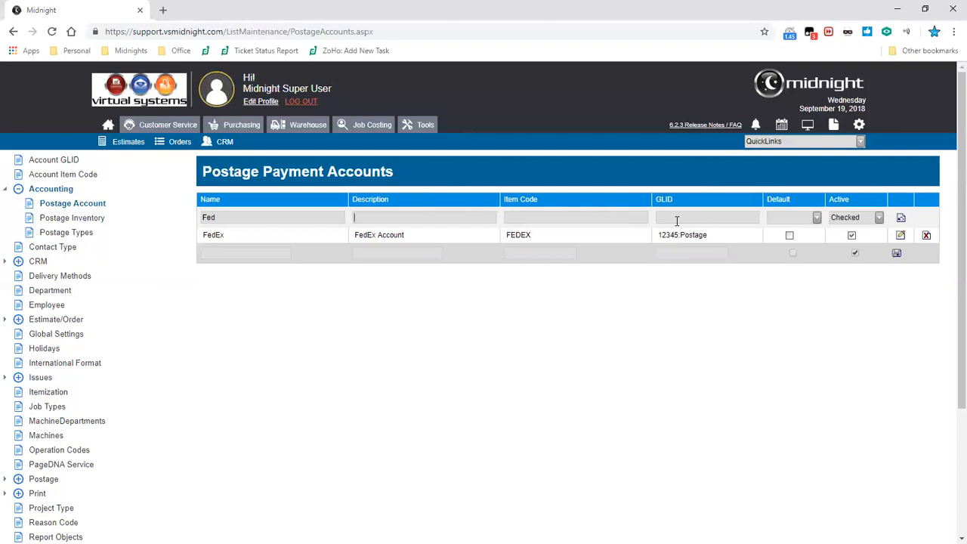
{"action": "left_click", "coordinate": [900, 219]}
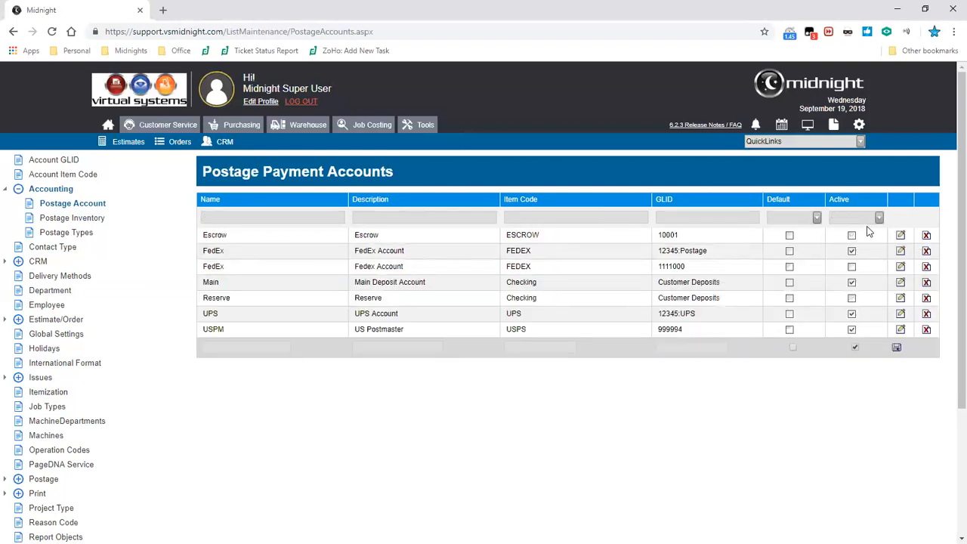
{"action": "left_click", "coordinate": [877, 219]}
{"action": "left_click", "coordinate": [851, 180]}
- View the Postage Affix list under Postage and the Postage Inventory transactions under Accounting
{"action": "scroll", "coordinate": [132, 249], "scroll_direction": "down", "scroll_amount": 3}
{"action": "left_click", "coordinate": [5, 300]}
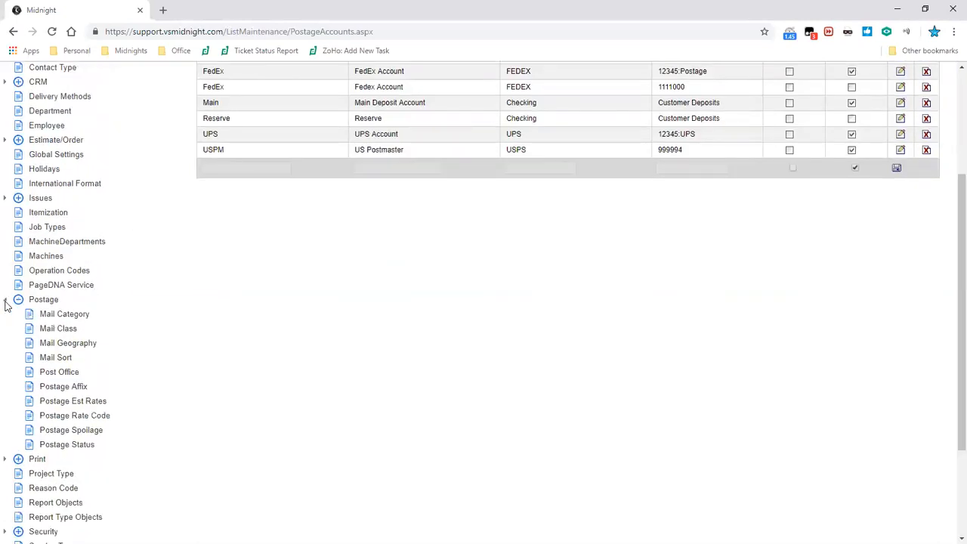
{"action": "left_click", "coordinate": [85, 386]}
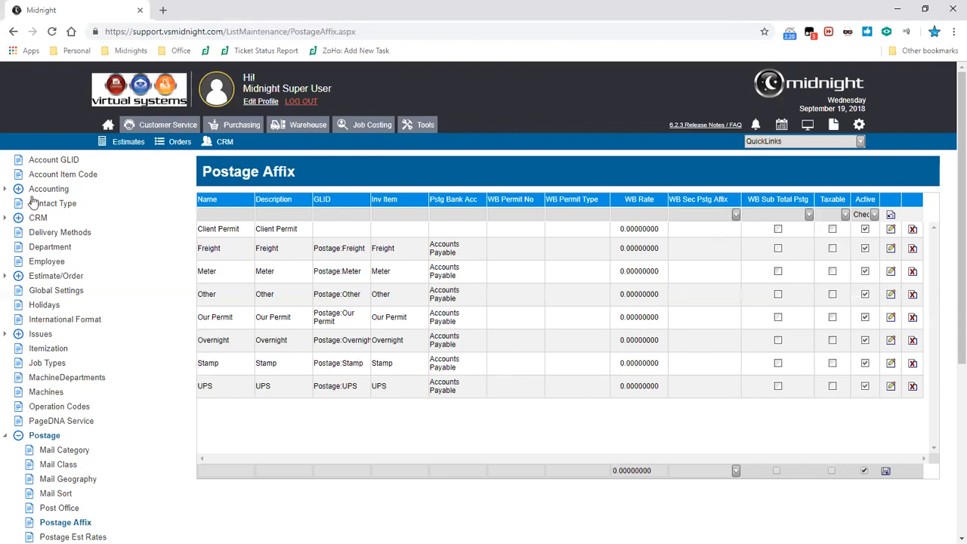
{"action": "left_click", "coordinate": [4, 190]}
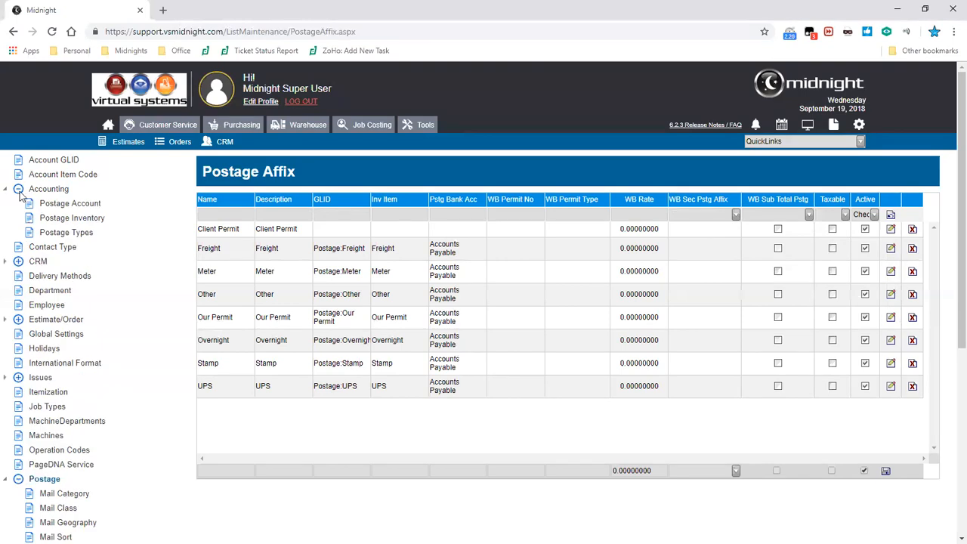
{"action": "left_click", "coordinate": [74, 218]}
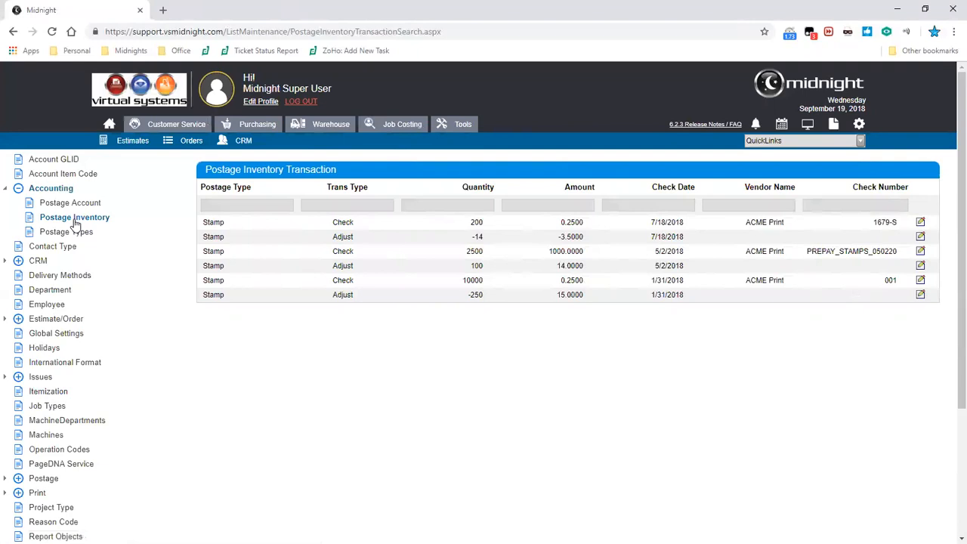
- View the Postage Spoilage and Postage Status lists under Postage
{"action": "scroll", "coordinate": [4, 321], "scroll_direction": "down", "scroll_amount": 3}
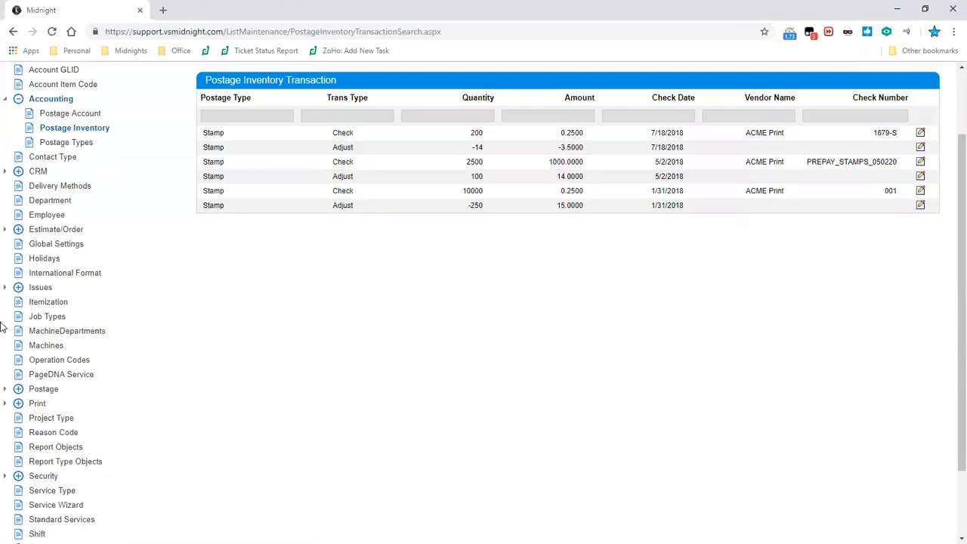
{"action": "left_click", "coordinate": [4, 299]}
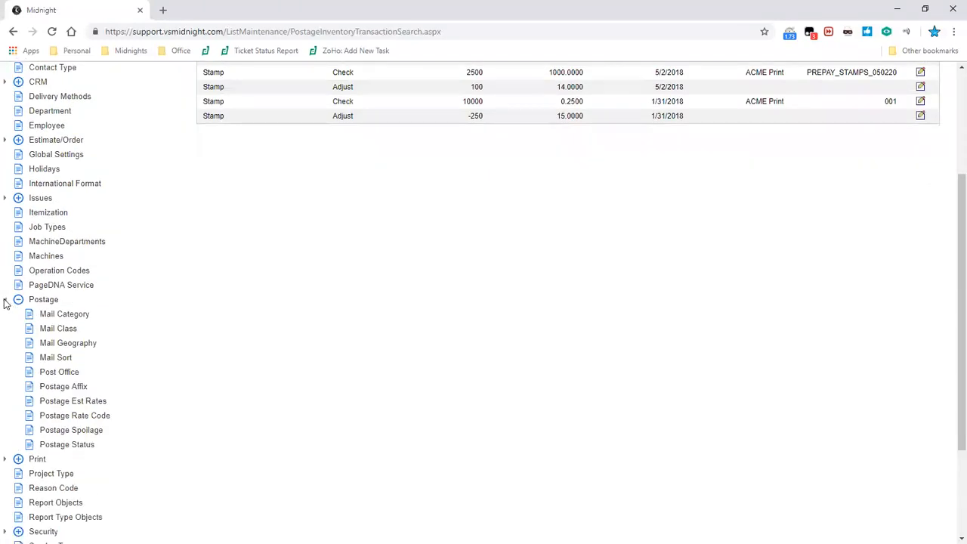
{"action": "left_click", "coordinate": [73, 430]}
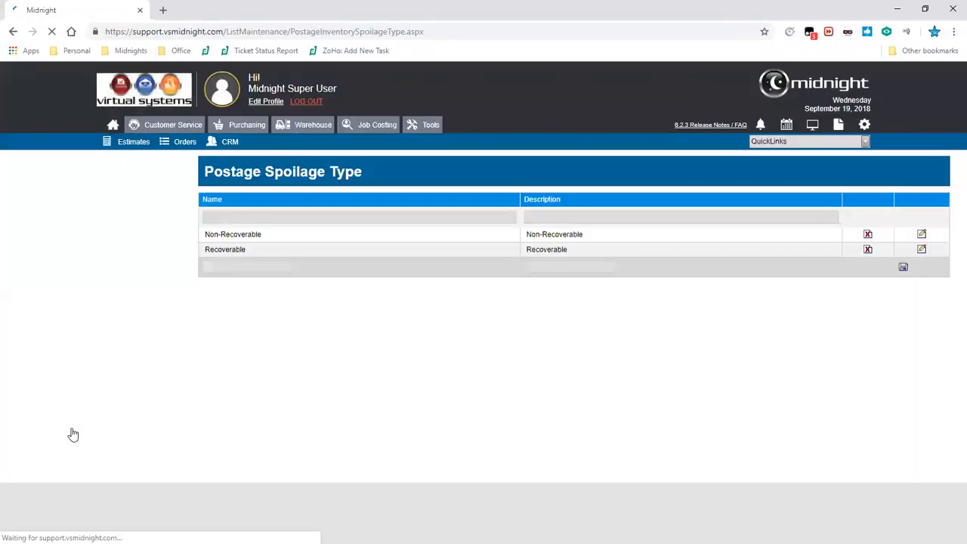
{"action": "scroll", "coordinate": [46, 484], "scroll_direction": "down", "scroll_amount": 1}
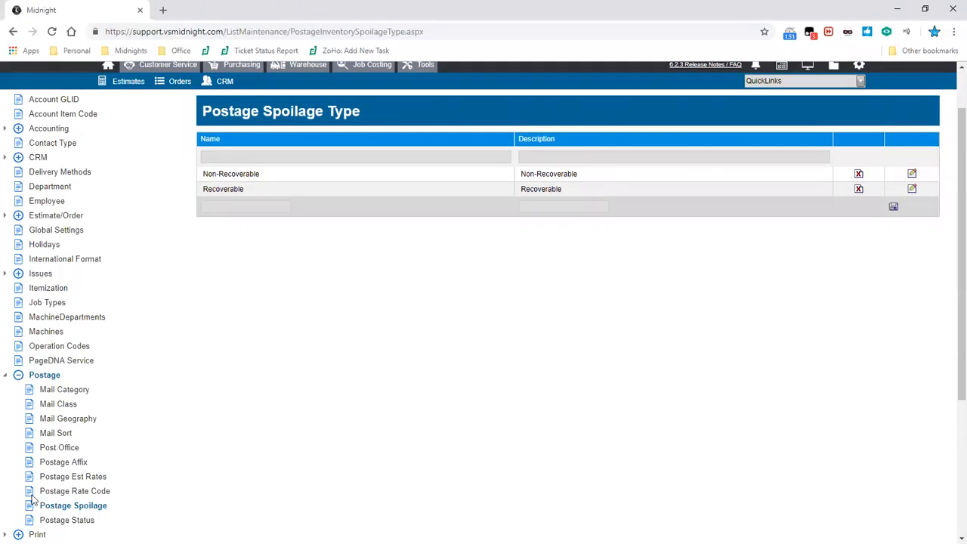
{"action": "left_click", "coordinate": [46, 520]}
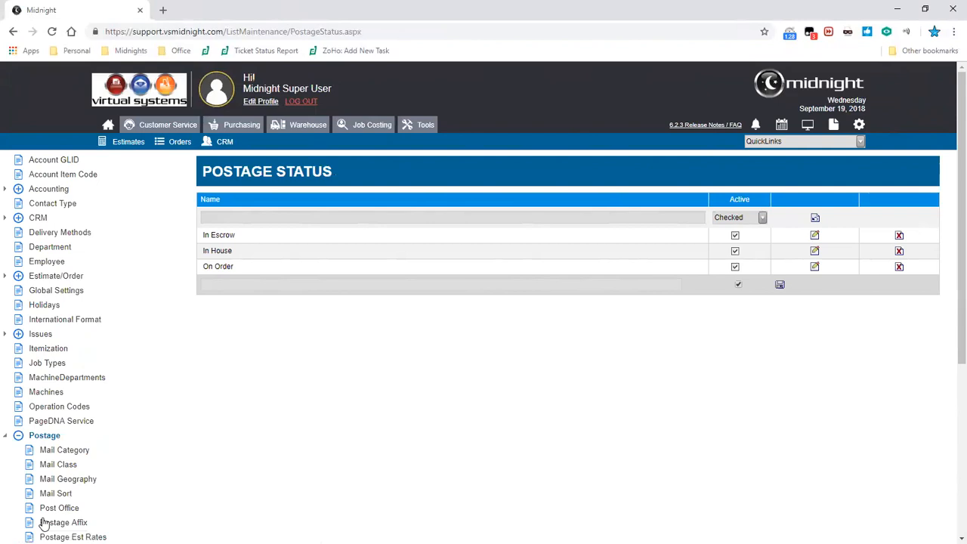
- Open Accounting Integration in Global Settings, select Quick Books to review its account fields, and cancel
{"action": "scroll", "coordinate": [44, 524], "scroll_direction": "down", "scroll_amount": 1}
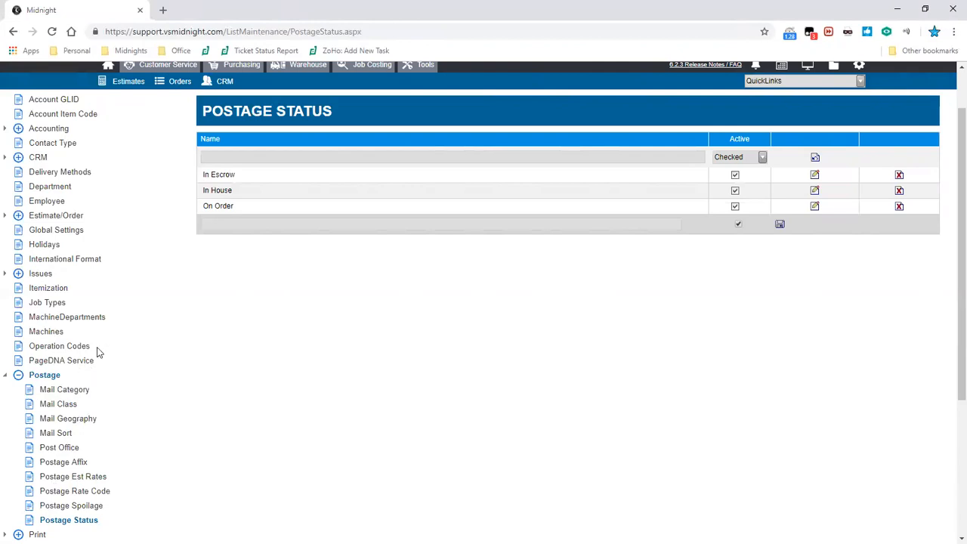
{"action": "left_click", "coordinate": [33, 232]}
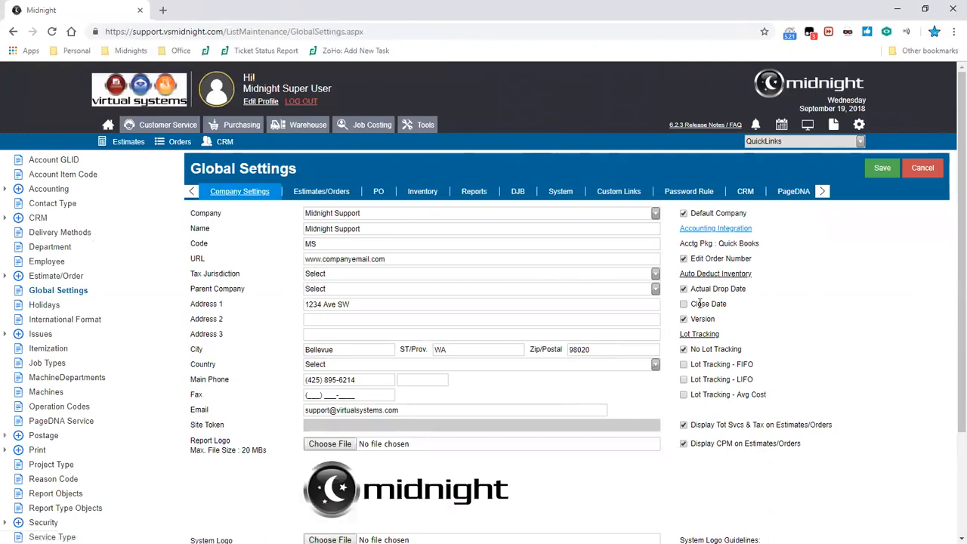
{"action": "left_click", "coordinate": [710, 228]}
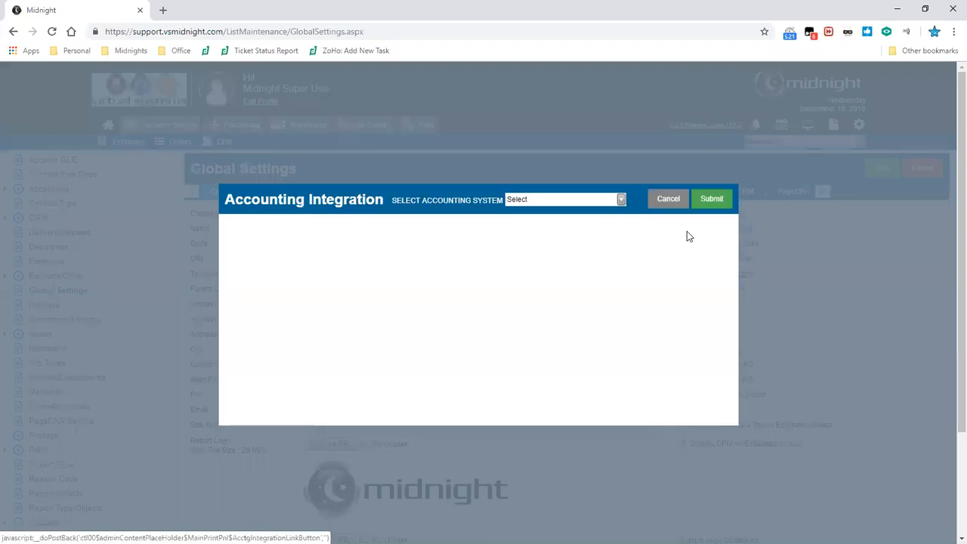
{"action": "left_click", "coordinate": [620, 199]}
{"action": "left_click_drag", "start_coordinate": [636, 235], "coordinate": [636, 256]}
{"action": "left_click", "coordinate": [529, 229]}
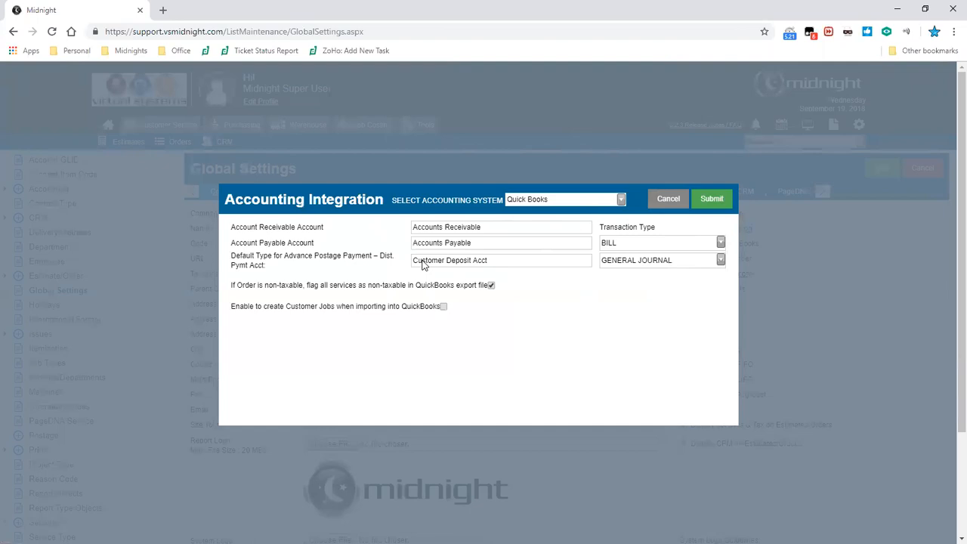
{"action": "left_click", "coordinate": [668, 200]}
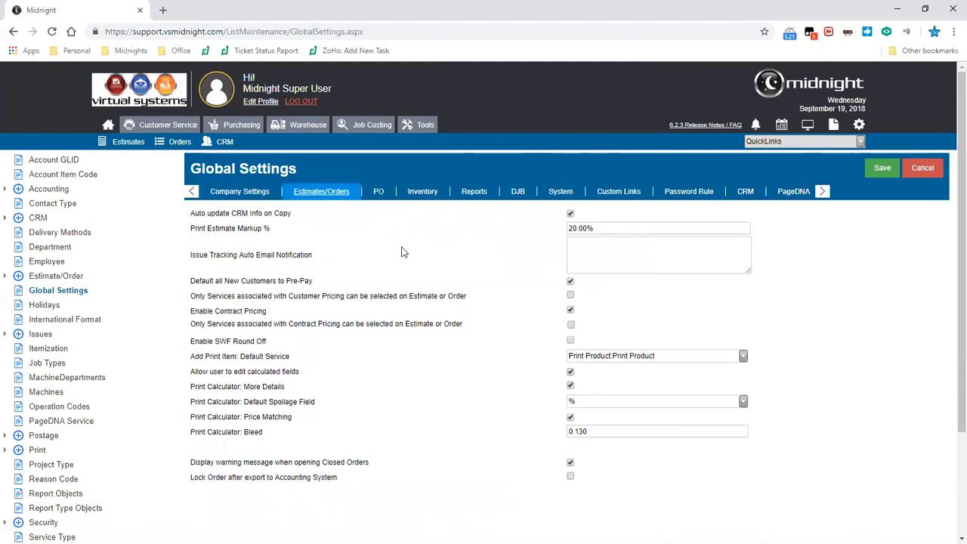
- Examine the Default all New Customers to Pre-Pay option in the Estimates/Orders global settings
{"action": "mouse_move", "coordinate": [194, 281]}
{"action": "left_mouse_down"}
{"action": "mouse_move", "coordinate": [269, 295]}
{"action": "mouse_move", "coordinate": [310, 282]}
{"action": "left_mouse_up"}
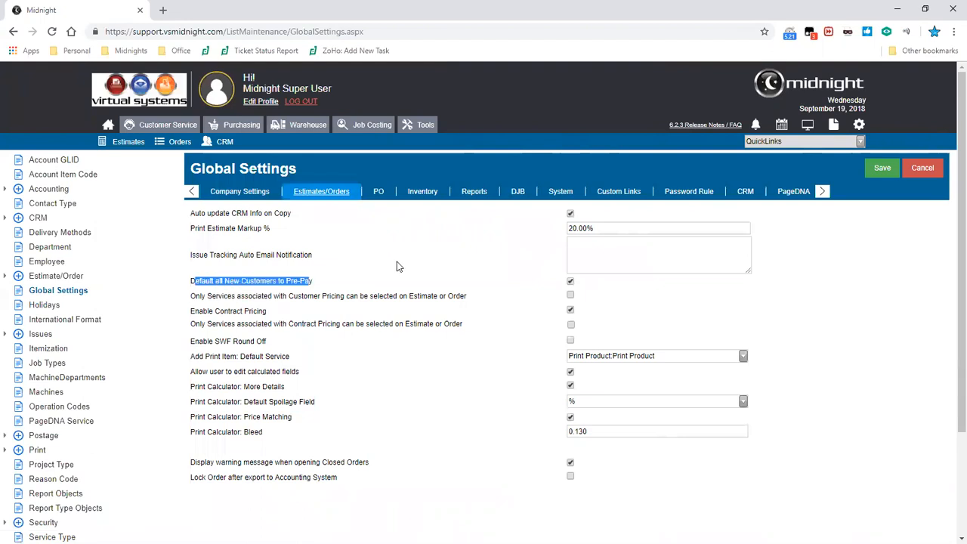
{"action": "left_click", "coordinate": [396, 266]}
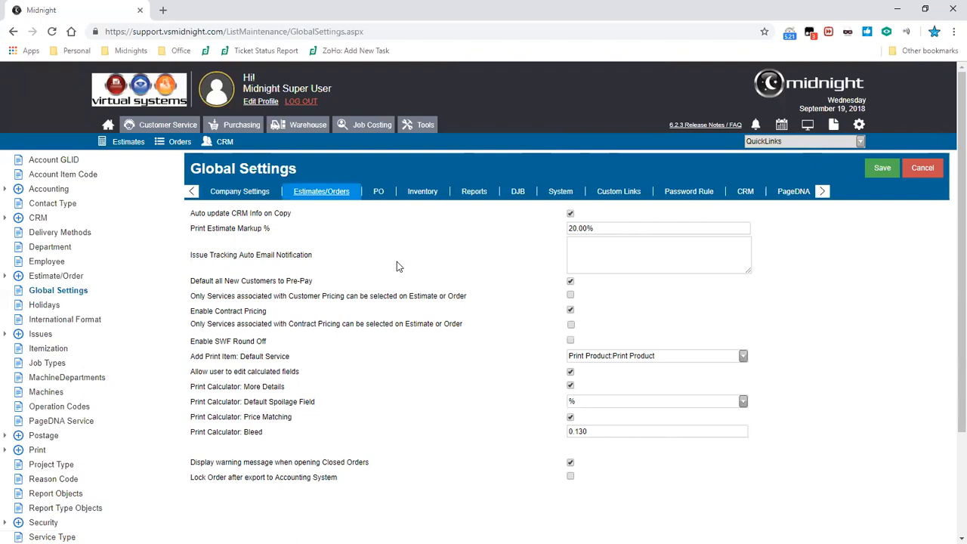
- Open the postage section of the latest MISD September Charity Newsletter order
{"action": "left_click", "coordinate": [174, 142]}
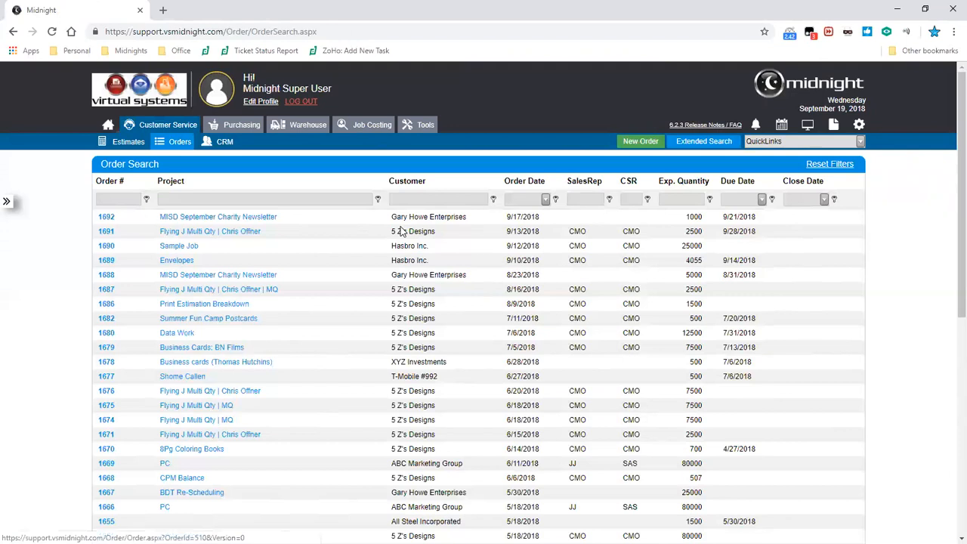
{"action": "left_click", "coordinate": [401, 231]}
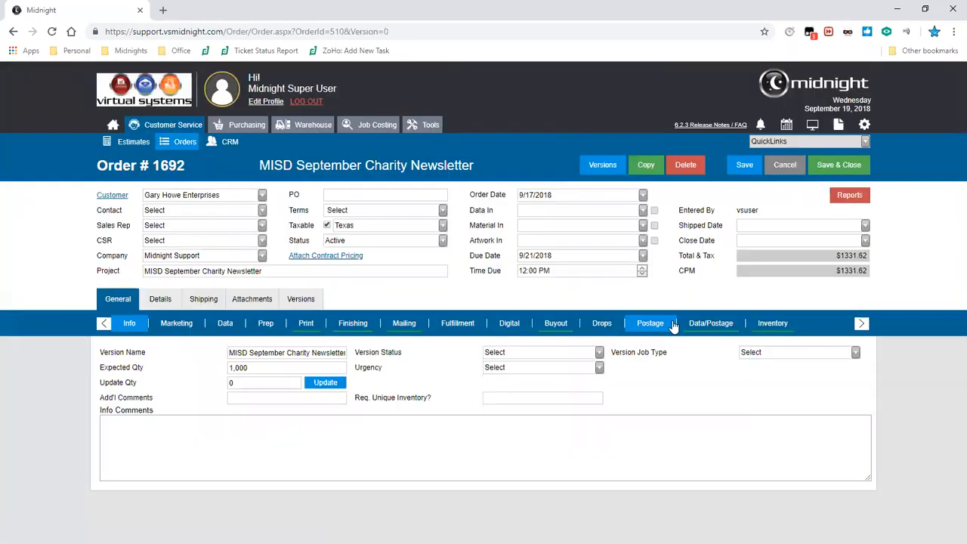
{"action": "left_click", "coordinate": [672, 324]}
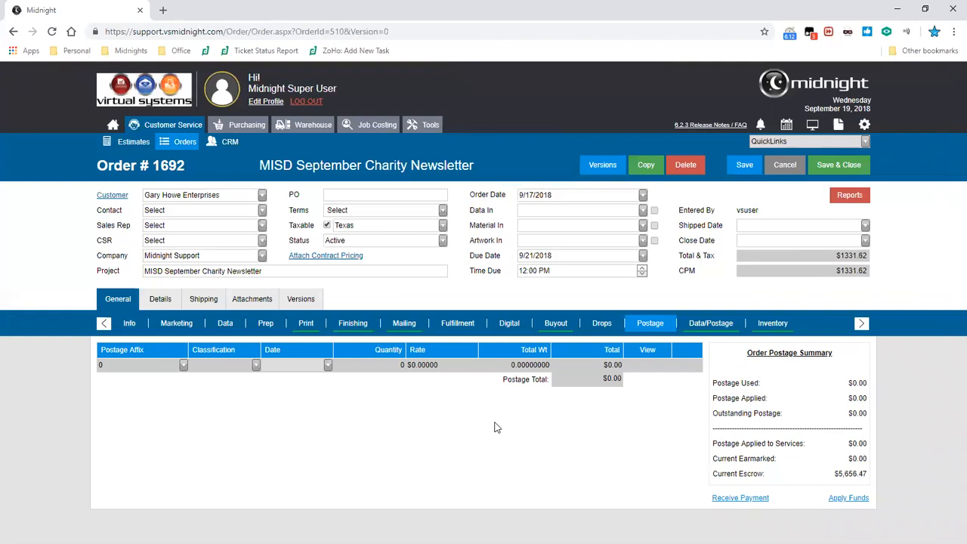
- Add a postage line with affix Overnight, classification First Class P/S and date 9/21/2018 to the order
{"action": "left_click", "coordinate": [183, 365]}
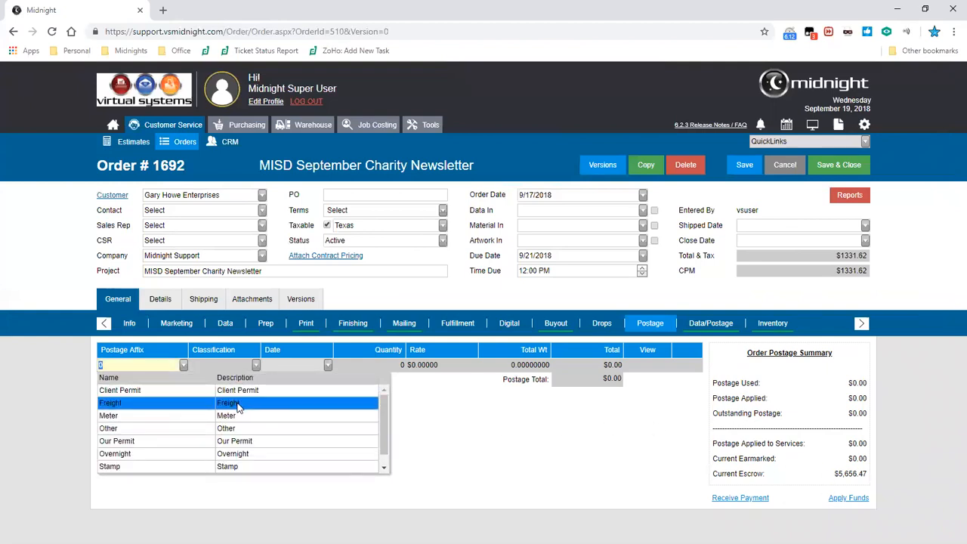
{"action": "left_click", "coordinate": [379, 440]}
{"action": "left_click", "coordinate": [184, 365]}
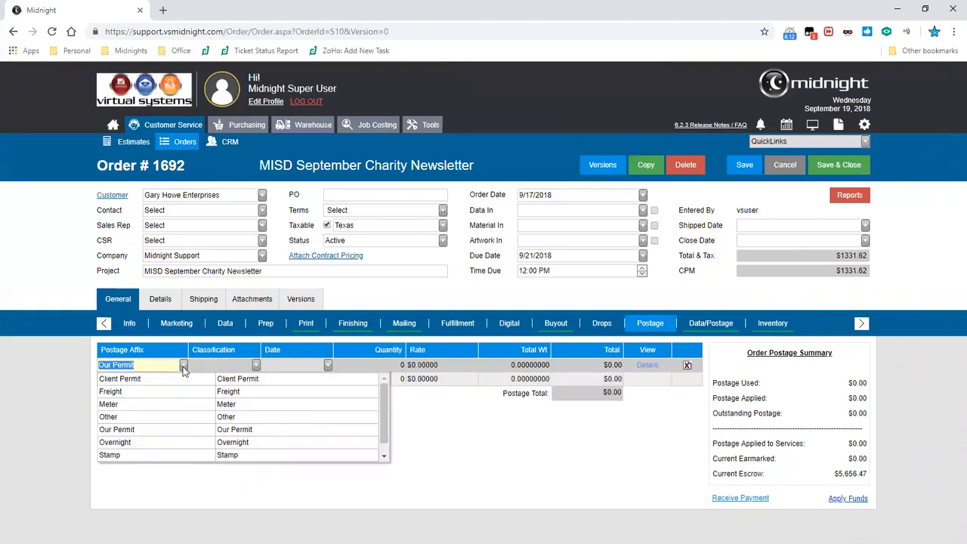
{"action": "left_click", "coordinate": [169, 456]}
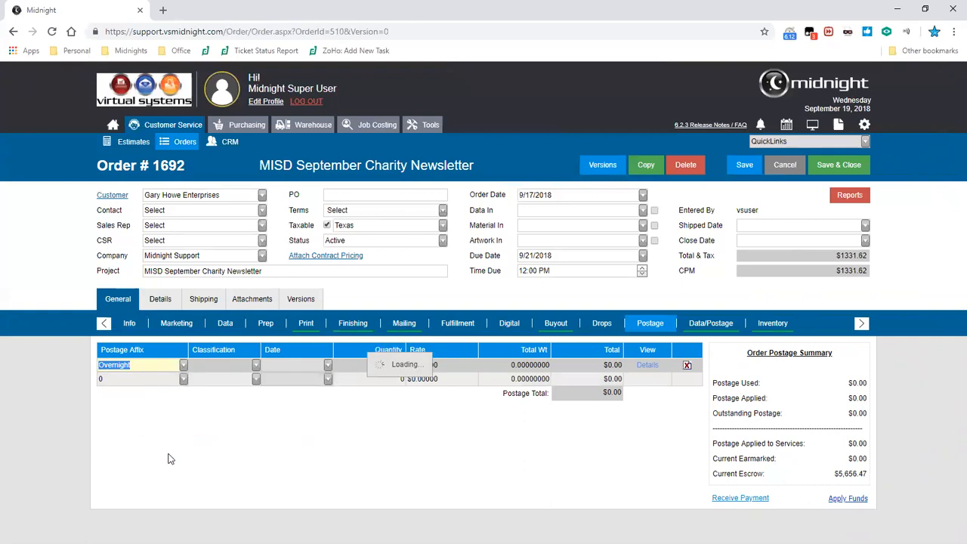
{"action": "left_click", "coordinate": [256, 366]}
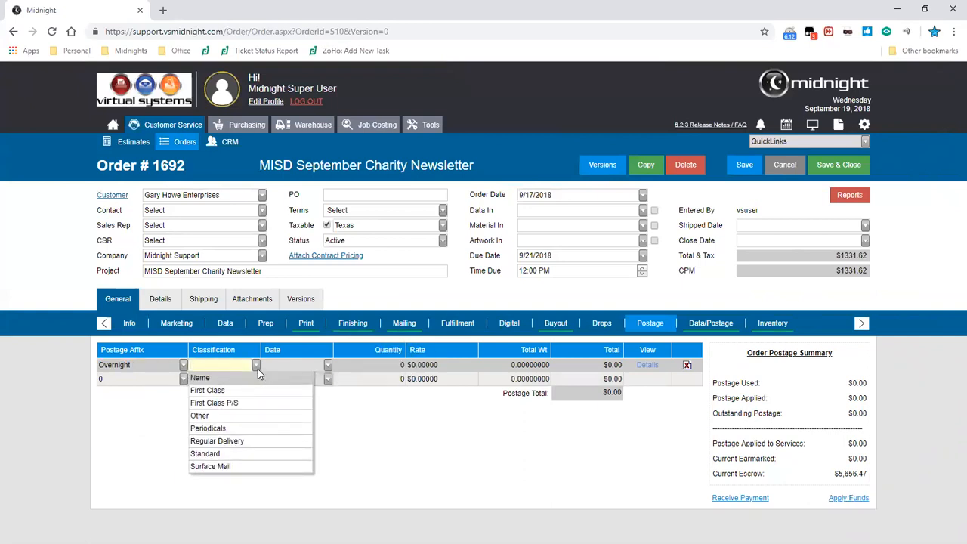
{"action": "left_click", "coordinate": [256, 404]}
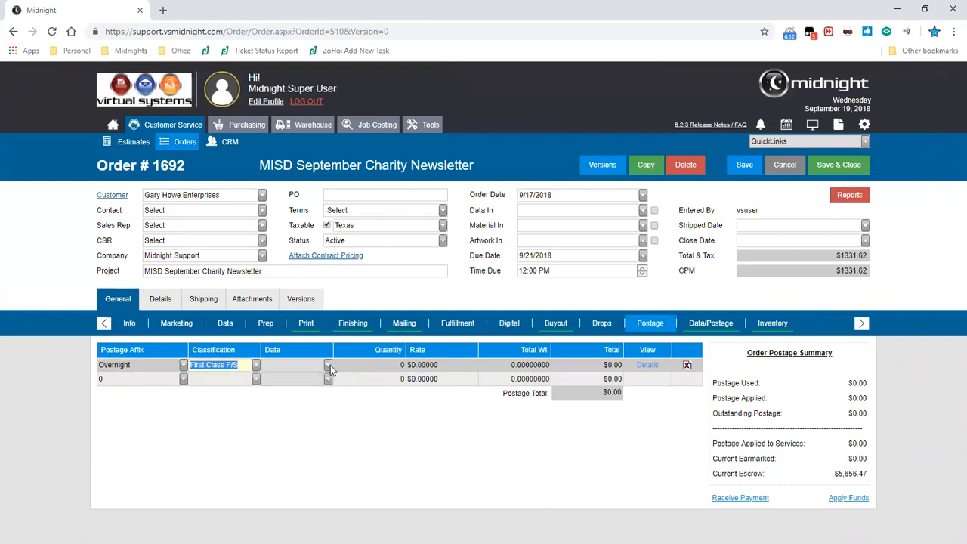
{"action": "left_click", "coordinate": [328, 365]}
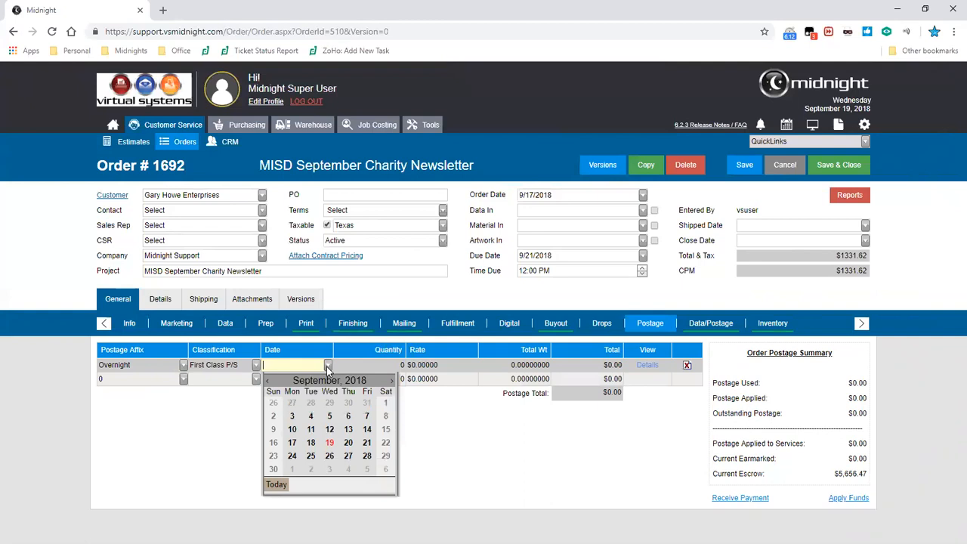
{"action": "left_click", "coordinate": [366, 444]}
- Set the Overnight postage line's quantity to 150 and its rate to $0.392
{"action": "left_click", "coordinate": [396, 365]}
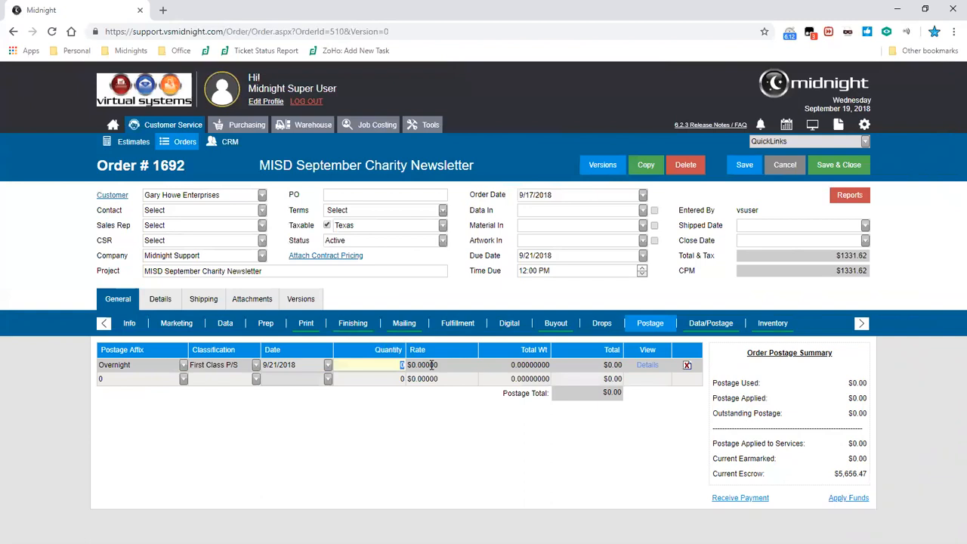
{"action": "type", "text": "150"}
{"action": "key", "text": "Tab"}
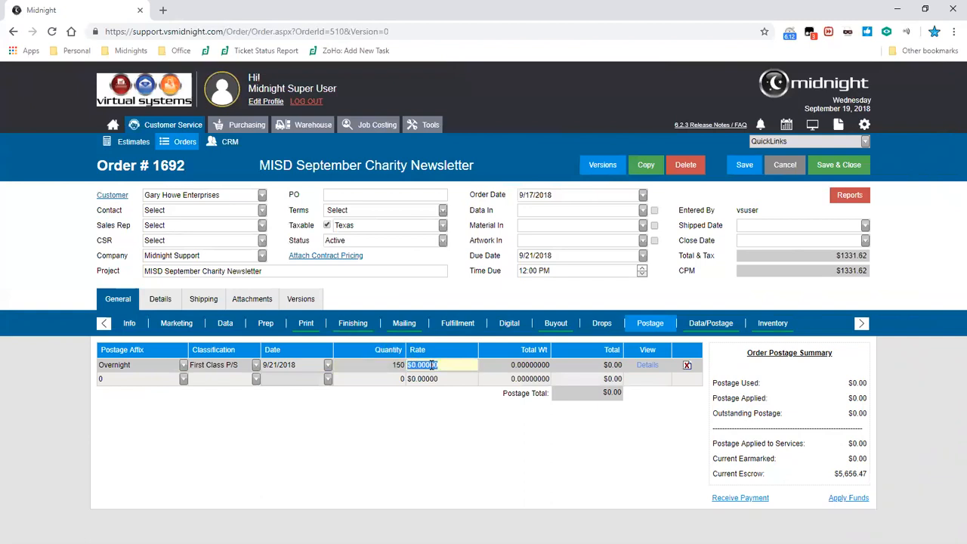
{"action": "left_click", "coordinate": [431, 365]}
{"action": "type", "text": "392"}
{"action": "key", "text": "Tab"}
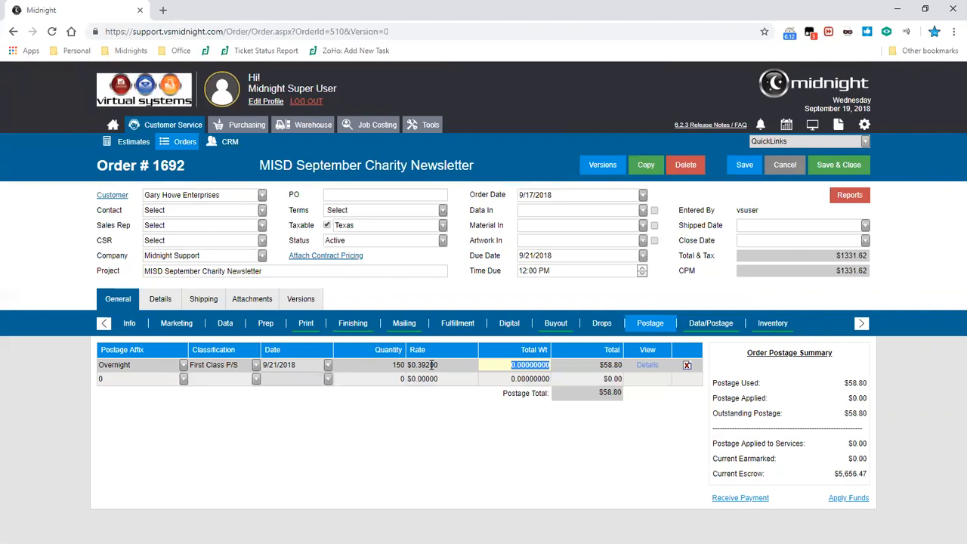
{"action": "left_click_drag", "start_coordinate": [589, 364], "coordinate": [621, 365]}
{"action": "left_click", "coordinate": [589, 426]}
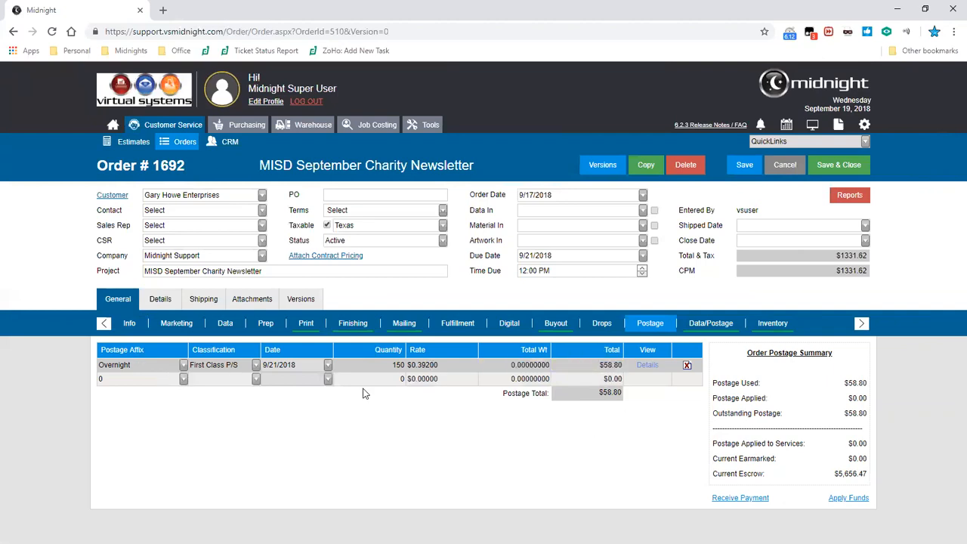
- Check Postage Used in the order's postage summary and the Post $ Reqd amount under Data/Postage
{"action": "left_click_drag", "start_coordinate": [714, 382], "coordinate": [790, 386]}
{"action": "left_click", "coordinate": [792, 386]}
{"action": "left_click_drag", "start_coordinate": [867, 383], "coordinate": [846, 384]}
{"action": "left_click", "coordinate": [712, 330]}
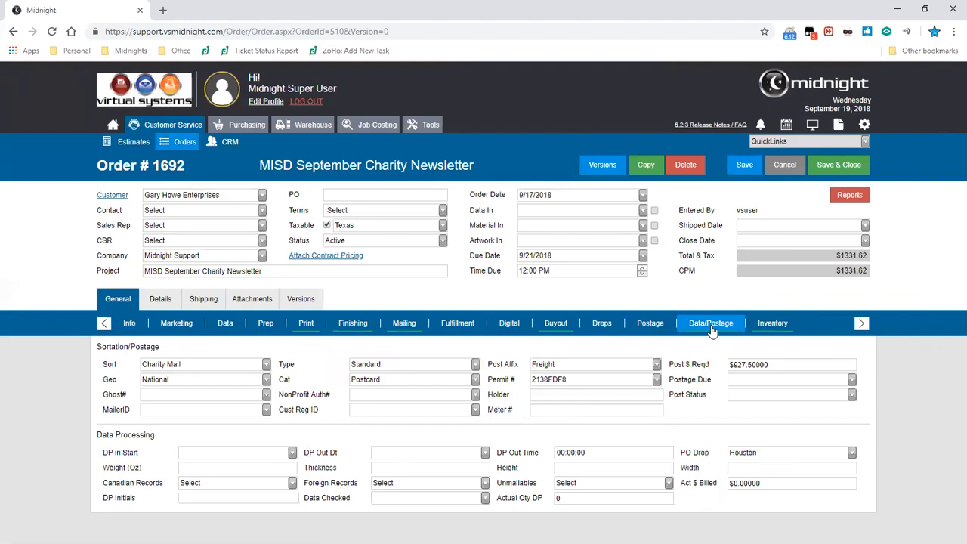
{"action": "left_click_drag", "start_coordinate": [790, 365], "coordinate": [700, 368]}
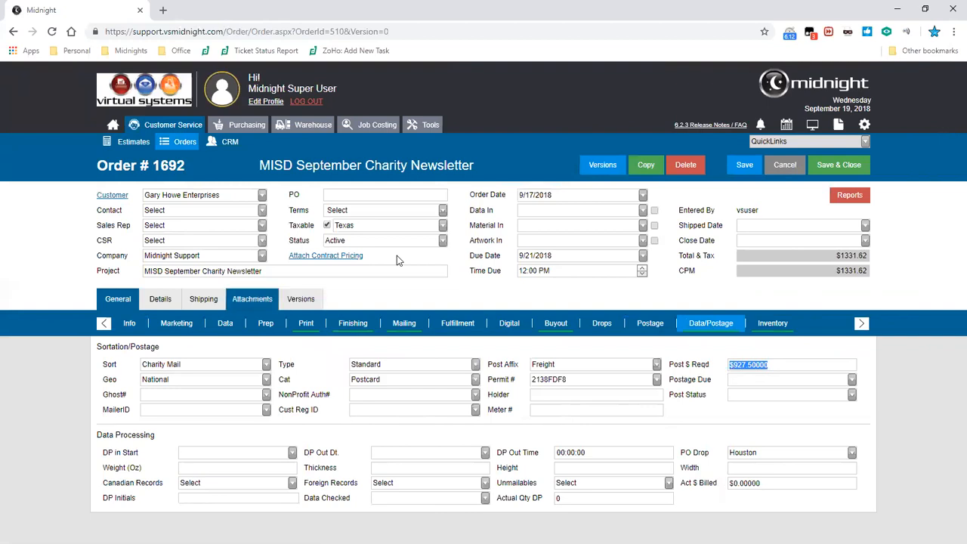
- Check the linked estimate number in the order's details, and save and close the order
{"action": "left_click", "coordinate": [160, 299]}
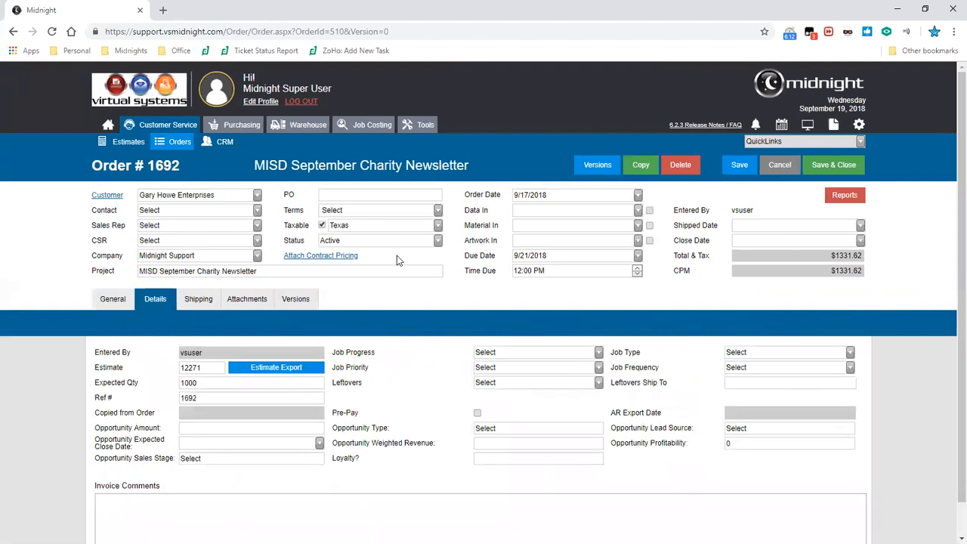
{"action": "left_click_drag", "start_coordinate": [210, 368], "coordinate": [170, 377]}
{"action": "left_click", "coordinate": [170, 377]}
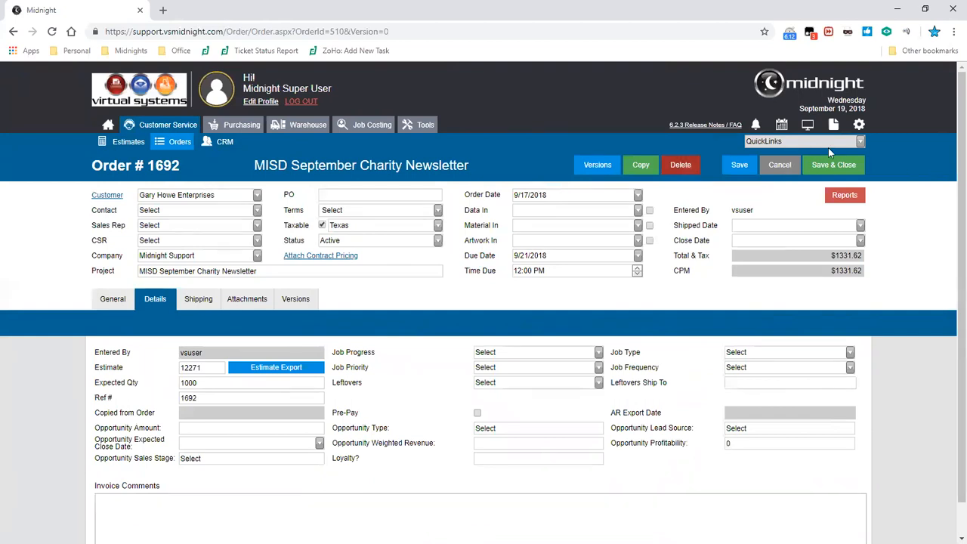
{"action": "left_click", "coordinate": [831, 166]}
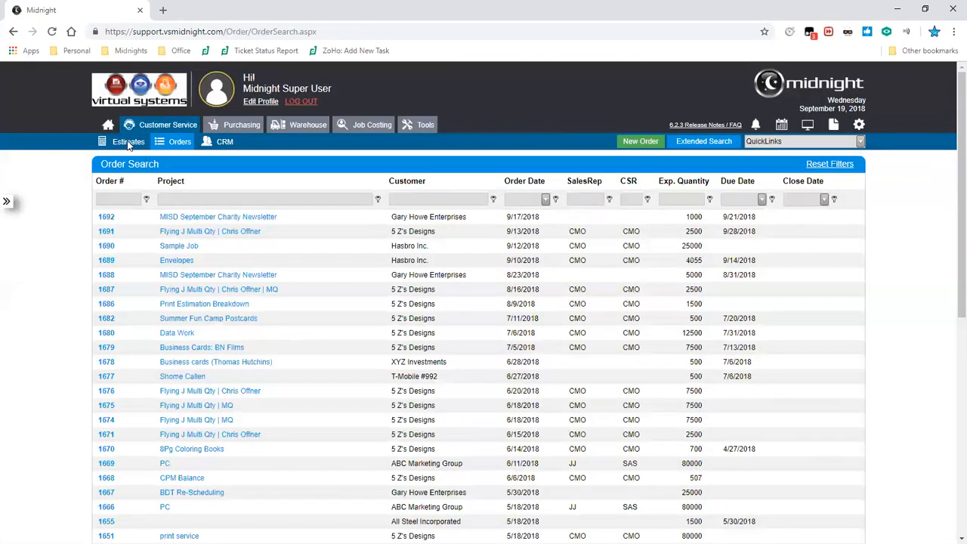
- Filter the estimates by status Won and open the postage section of the MISD September Charity Newsletter estimate
{"action": "left_click", "coordinate": [129, 143]}
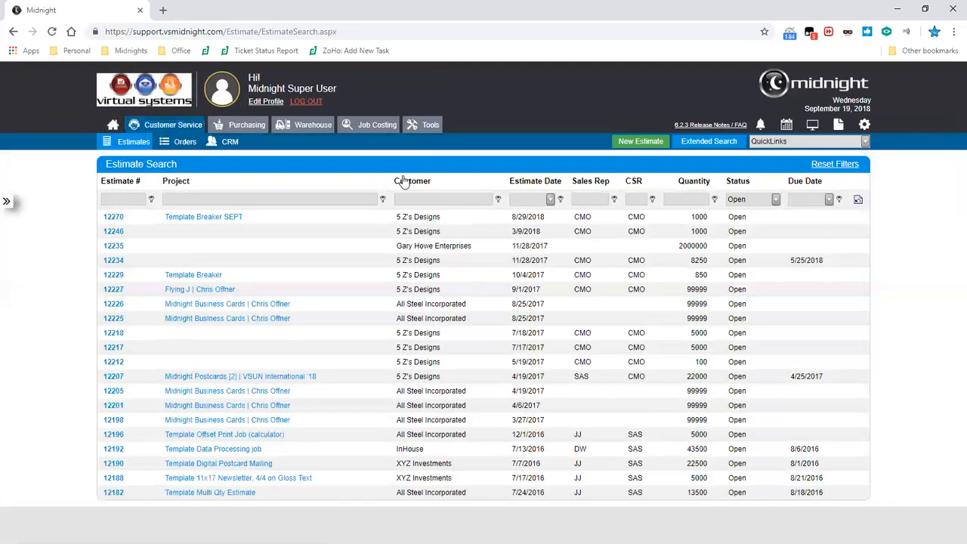
{"action": "left_click", "coordinate": [687, 145]}
{"action": "left_click", "coordinate": [688, 145]}
{"action": "left_click", "coordinate": [762, 199]}
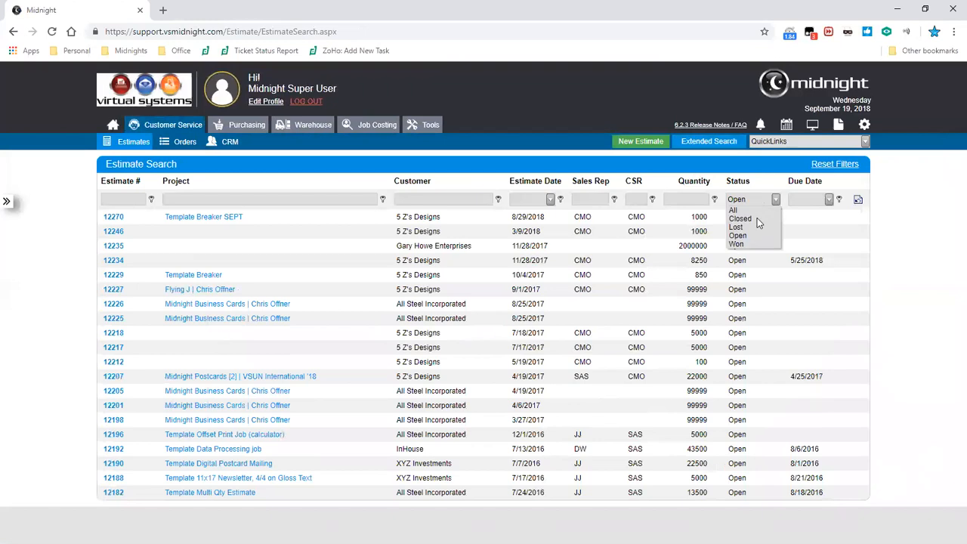
{"action": "left_click", "coordinate": [757, 217]}
{"action": "left_click", "coordinate": [761, 202]}
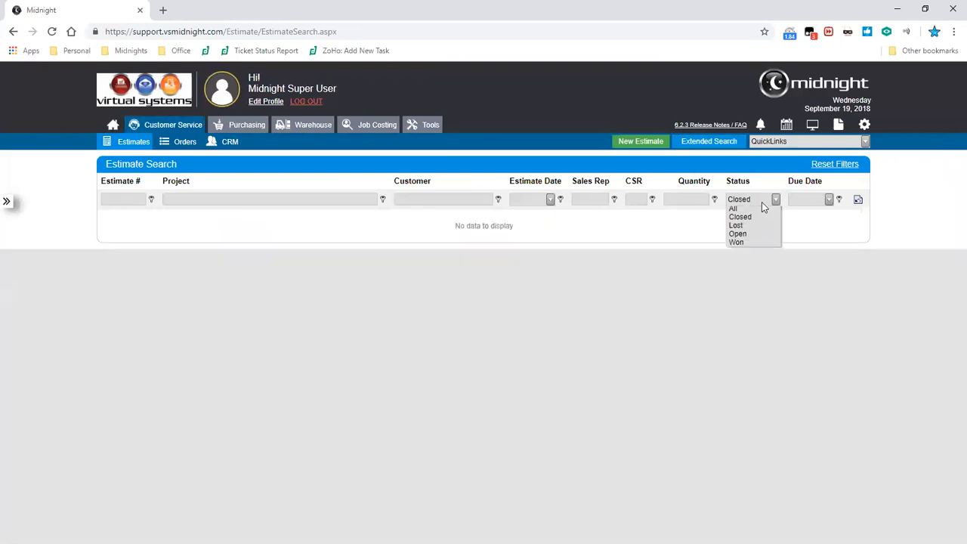
{"action": "left_click", "coordinate": [745, 244]}
{"action": "left_click", "coordinate": [113, 218]}
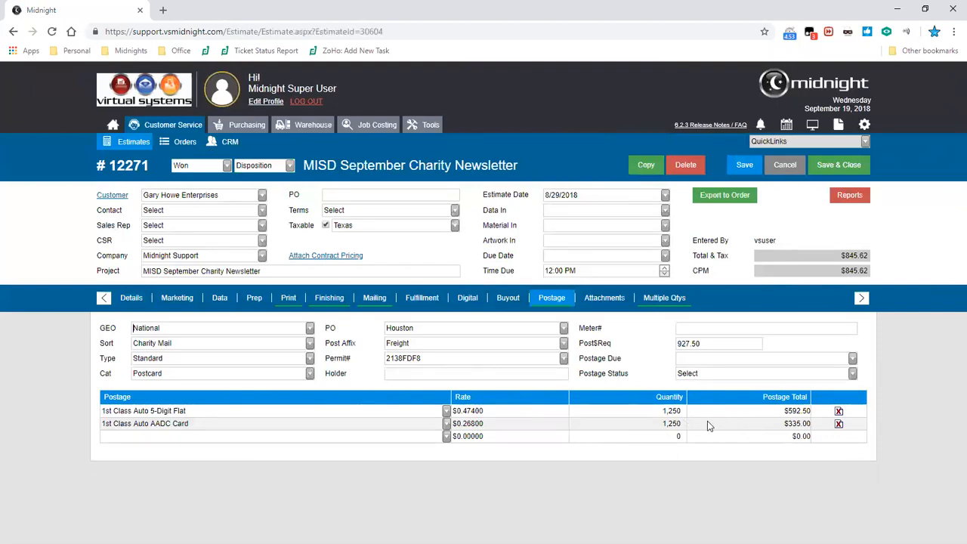
- Compare the estimate's postage line totals with its Post$Req amount, and leave the estimate without saving
{"action": "left_click", "coordinate": [785, 412]}
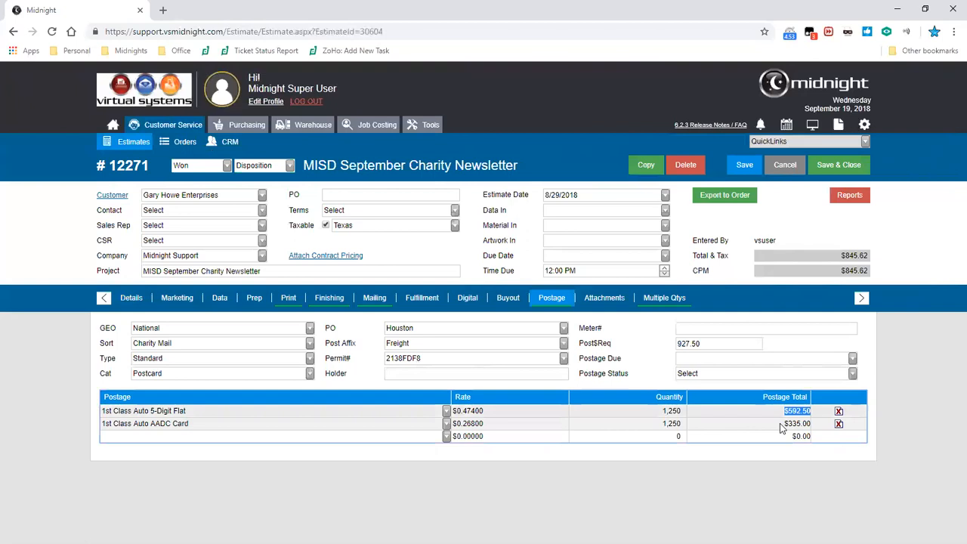
{"action": "left_click", "coordinate": [705, 344]}
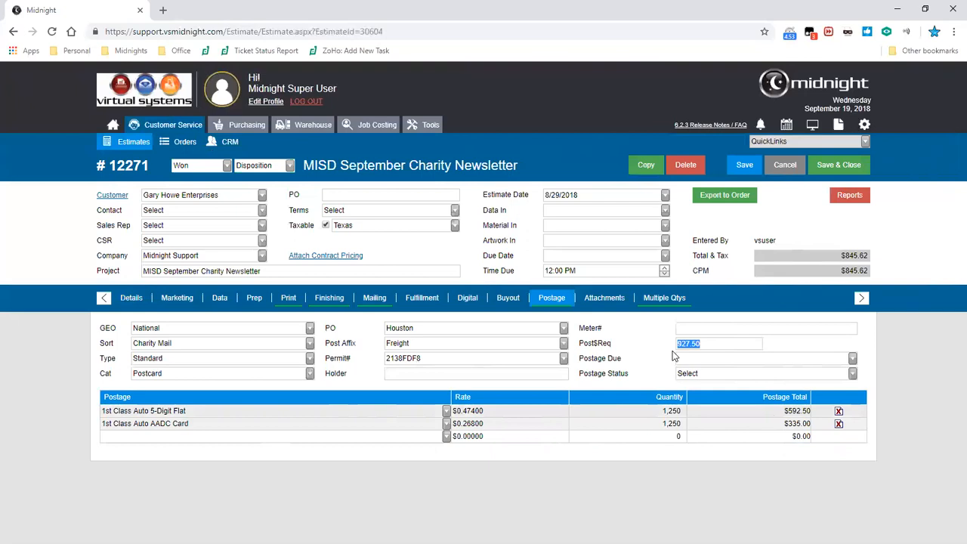
{"action": "left_click", "coordinate": [675, 356]}
{"action": "left_click", "coordinate": [778, 170]}
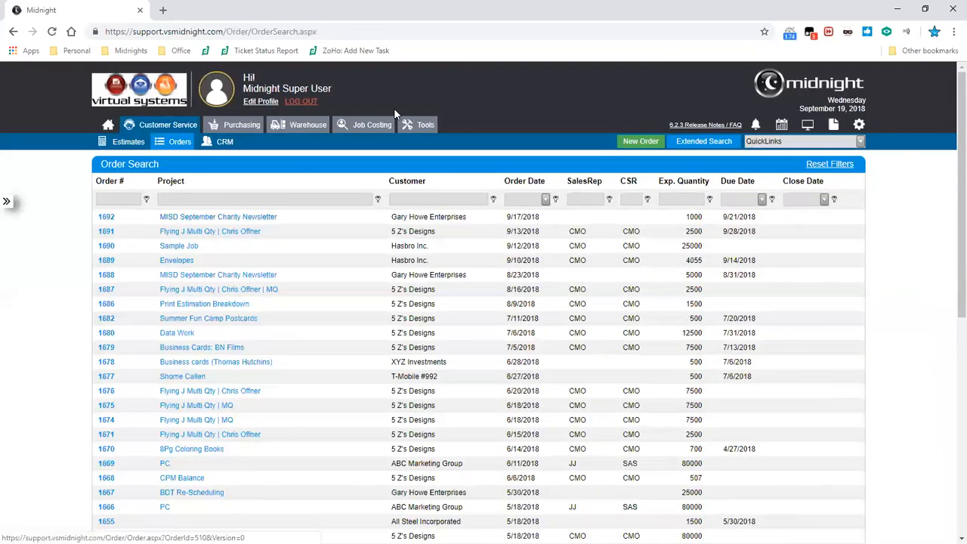
- Preview the Postage Prepay Invoice report for the latest MISD September Charity Newsletter order in an enlarged report window
{"action": "left_click", "coordinate": [198, 217]}
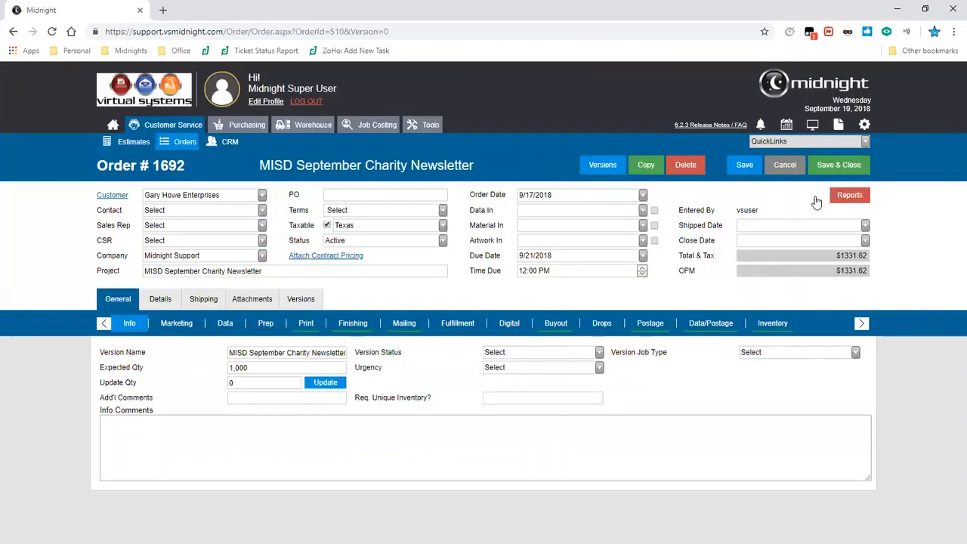
{"action": "left_click", "coordinate": [857, 201]}
{"action": "left_click_drag", "start_coordinate": [858, 230], "coordinate": [858, 318]}
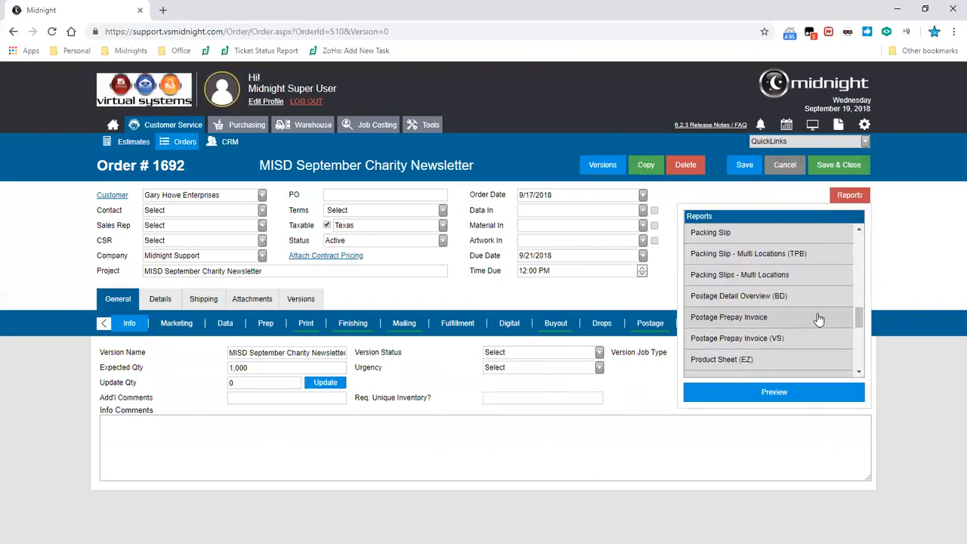
{"action": "left_click", "coordinate": [818, 320]}
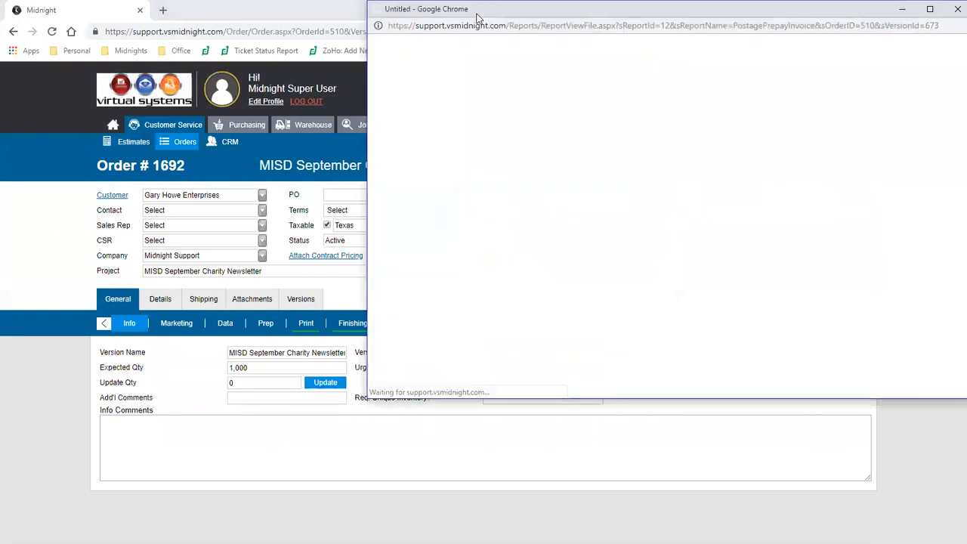
{"action": "left_click_drag", "start_coordinate": [477, 16], "coordinate": [183, 47]}
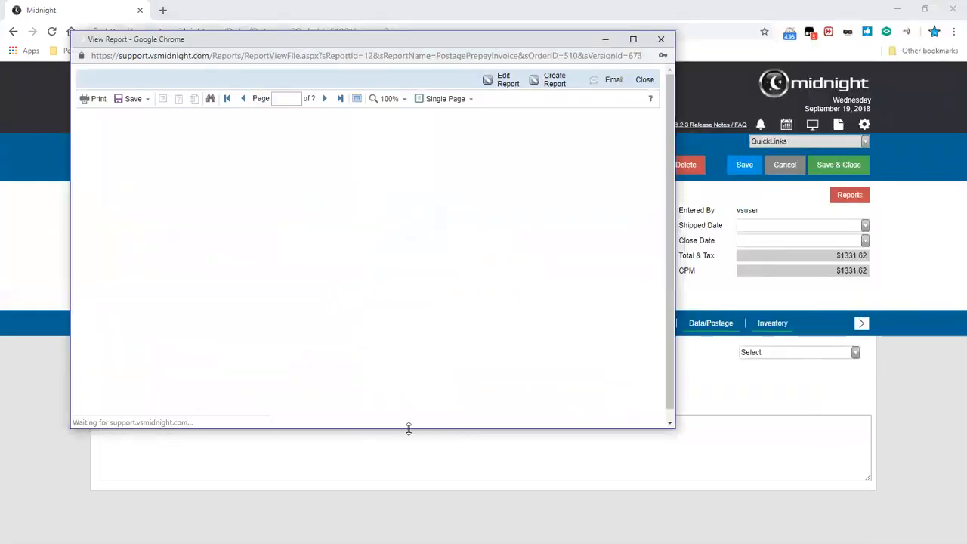
{"action": "left_click_drag", "start_coordinate": [408, 429], "coordinate": [430, 520]}
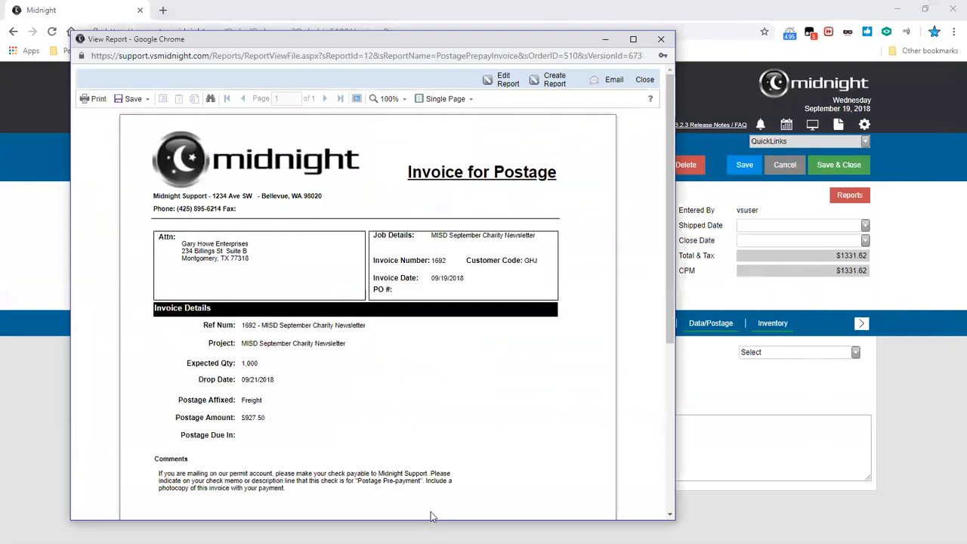
- Check the Postage Amount on the prepay invoice, and return to the order's postage section
{"action": "left_click_drag", "start_coordinate": [266, 418], "coordinate": [241, 418]}
{"action": "left_click", "coordinate": [253, 417]}
{"action": "left_click", "coordinate": [45, 297]}
{"action": "left_click", "coordinate": [665, 322]}
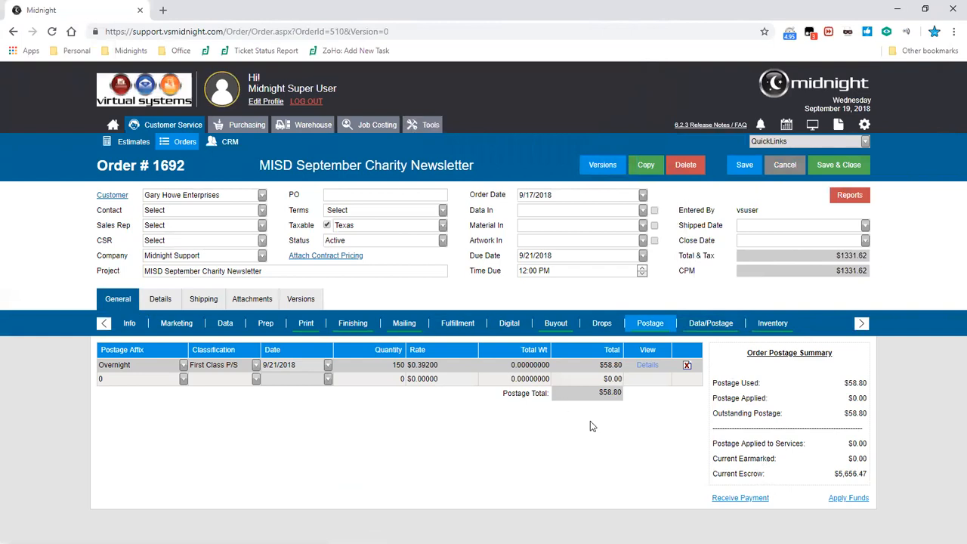
- Start receiving a postage payment from Gary Howe Enterprises with Main as the deposit account
{"action": "left_click", "coordinate": [421, 126]}
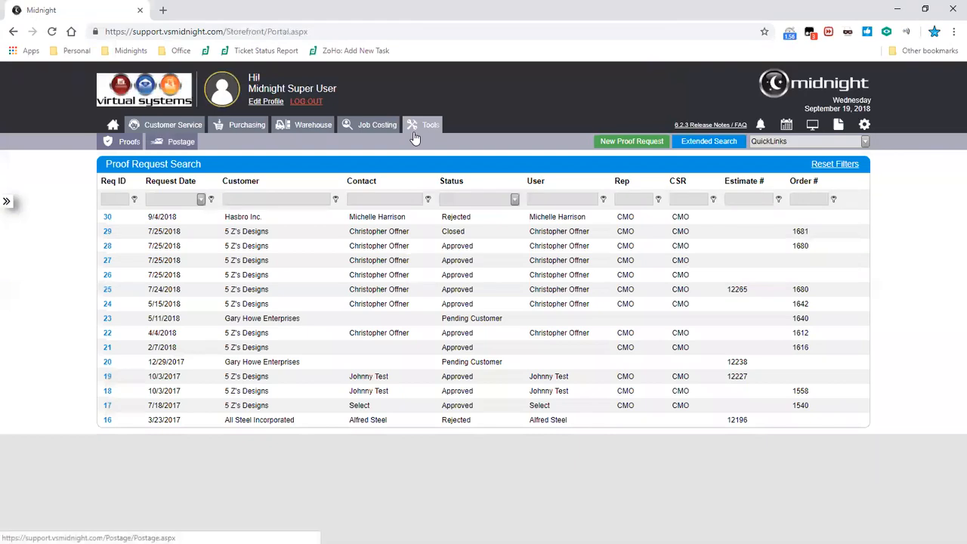
{"action": "left_click", "coordinate": [173, 126]}
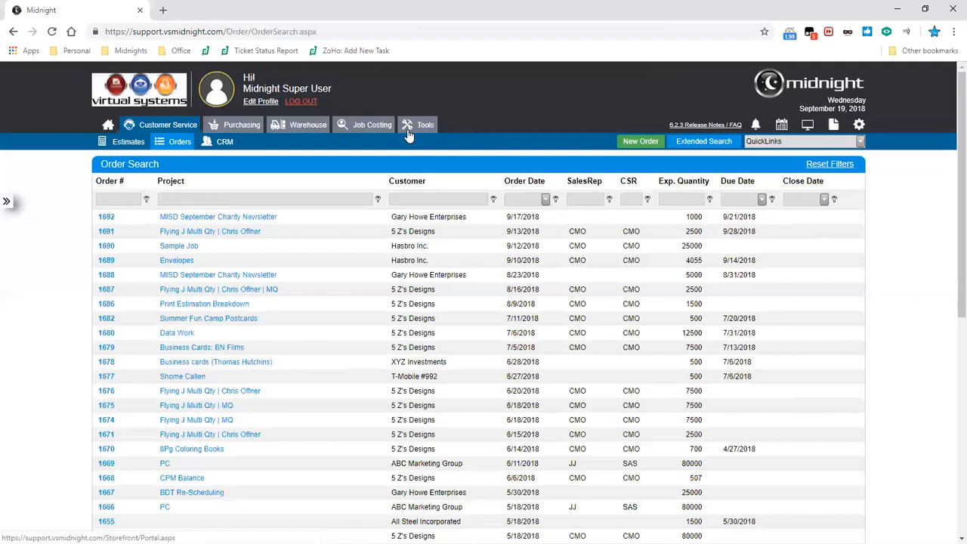
{"action": "left_click", "coordinate": [408, 133]}
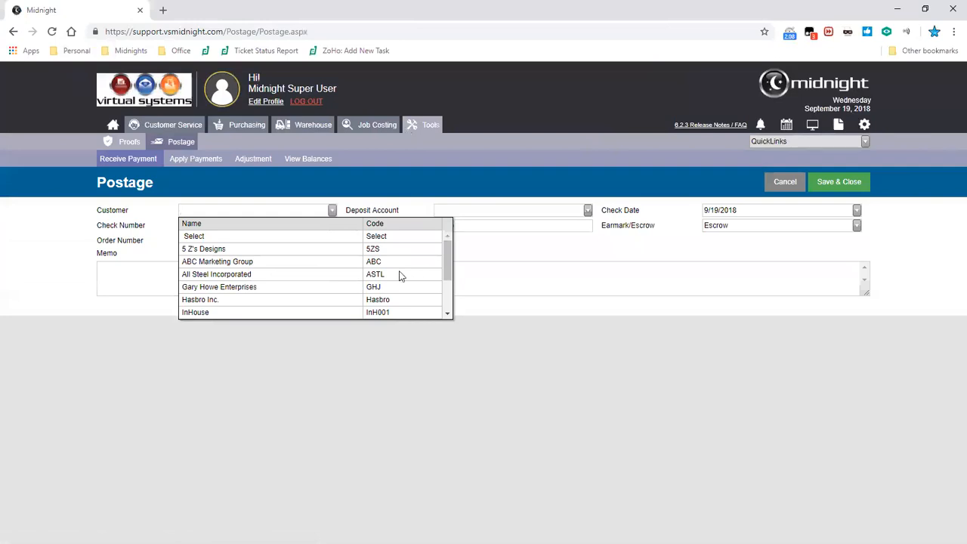
{"action": "left_click", "coordinate": [401, 287]}
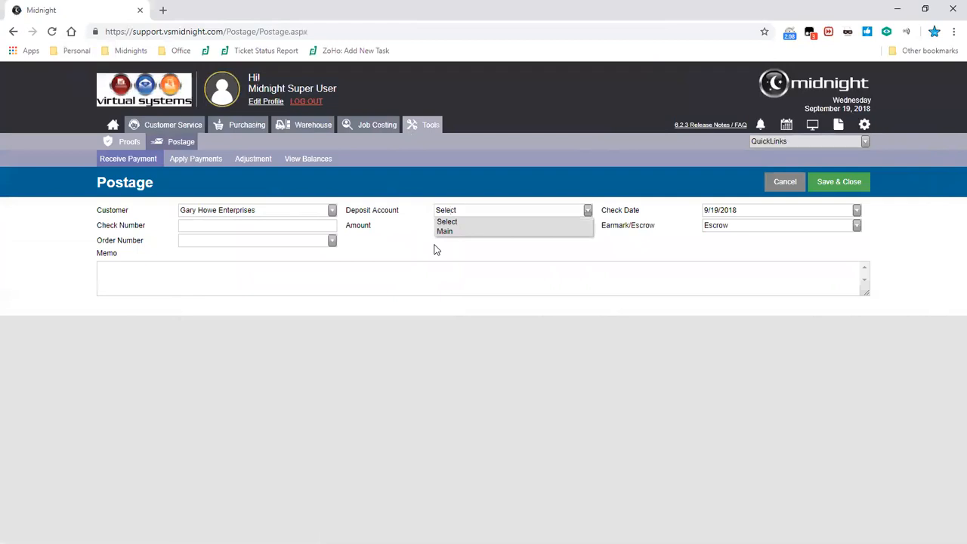
{"action": "left_click", "coordinate": [444, 232]}
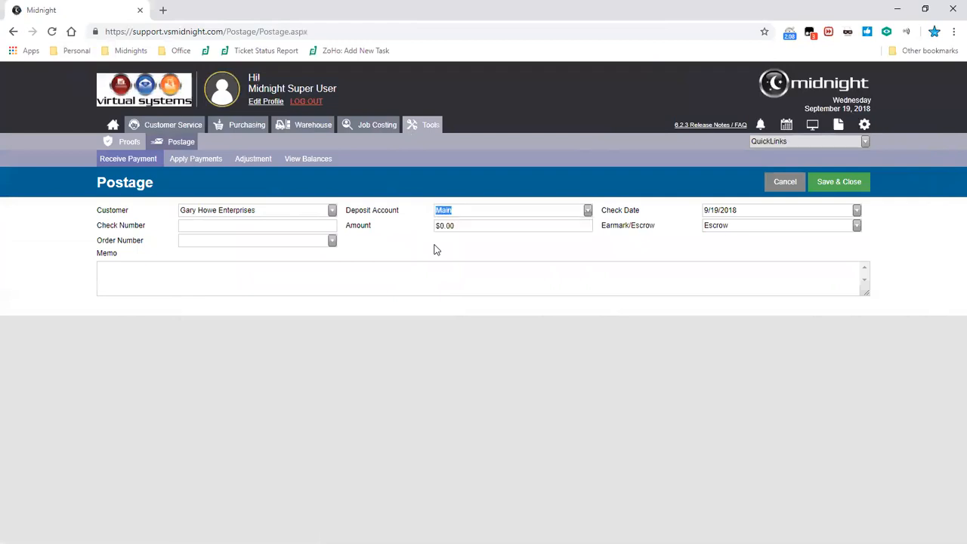
- Set the payment amount to $2,920.00 and the check number to GHE_091918_1
{"action": "left_click", "coordinate": [721, 210]}
{"action": "left_click_drag", "start_coordinate": [469, 225], "coordinate": [432, 232]}
{"action": "key", "text": "shift+Tab"}
{"action": "key", "text": "Tab"}
{"action": "type", "text": "292"}
{"action": "type", "text": "0"}
{"action": "type", "text": "GH"}
{"action": "type", "text": "E_"}
{"action": "type", "text": "09"}
{"action": "type", "text": "1918"}
{"action": "type", "text": "_1"}
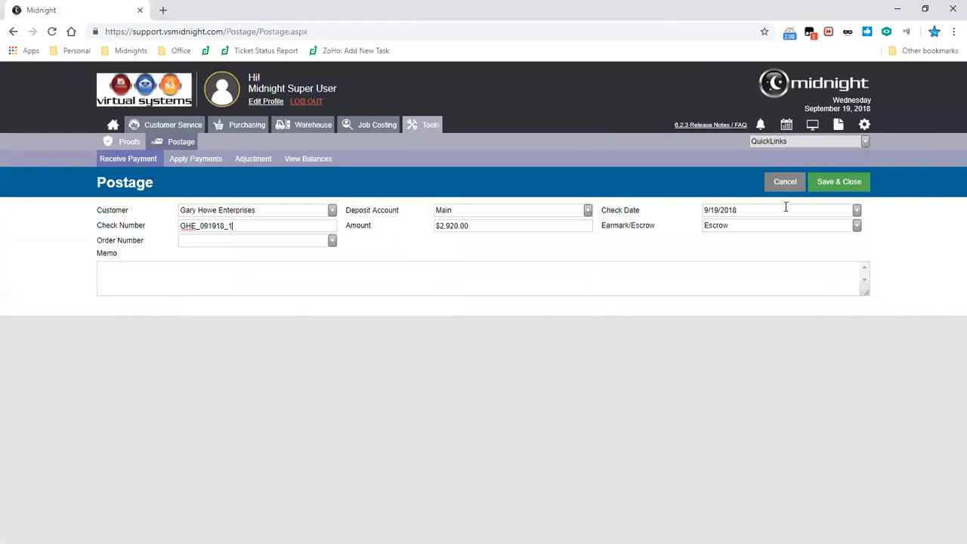
- Earmark the payment for the MISD September Charity Newsletter order with the 09/21/2018 drop date, and save it
{"action": "left_click", "coordinate": [718, 229]}
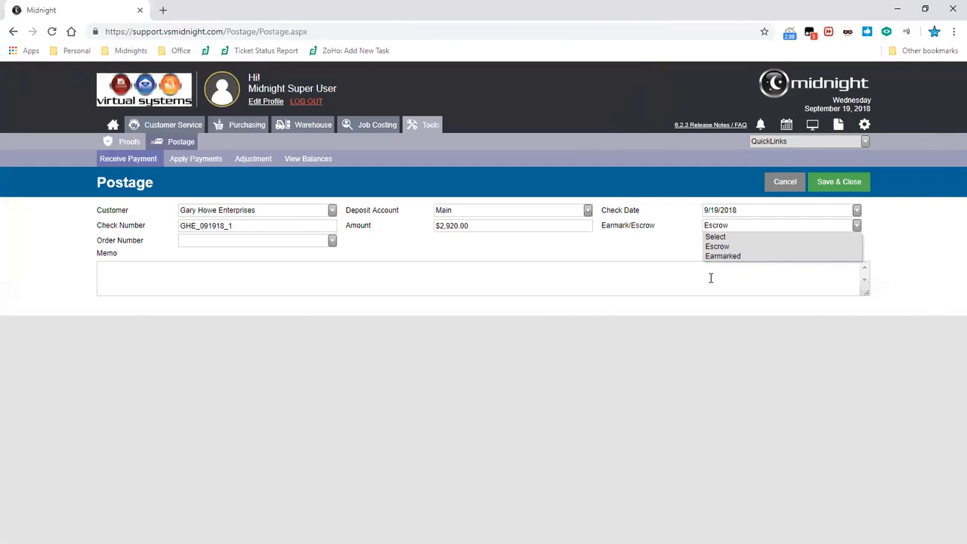
{"action": "left_click", "coordinate": [718, 257]}
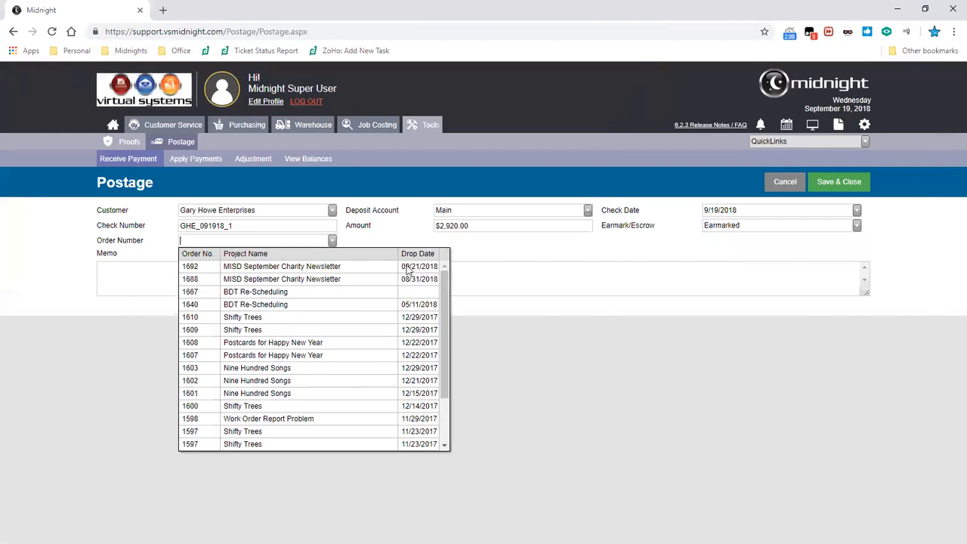
{"action": "left_click", "coordinate": [407, 270]}
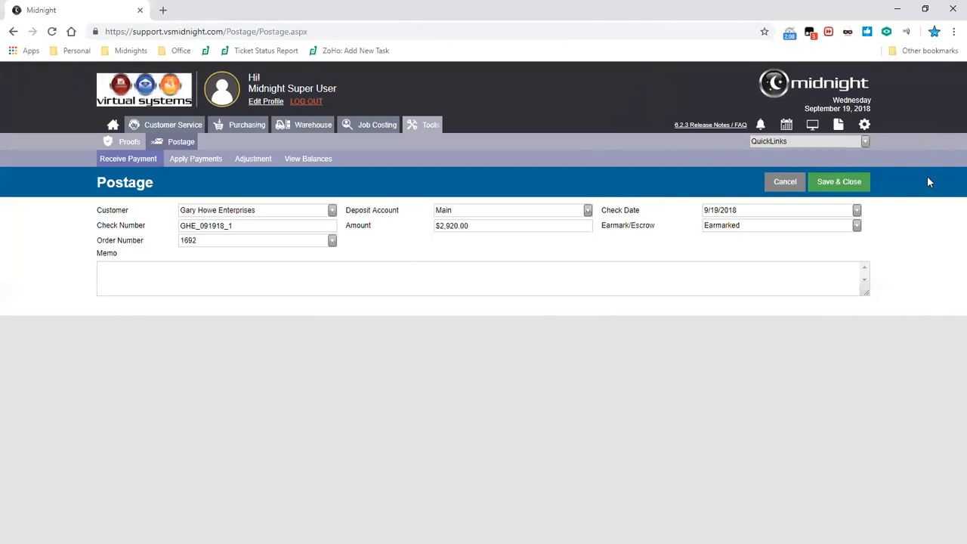
{"action": "left_click", "coordinate": [857, 182]}
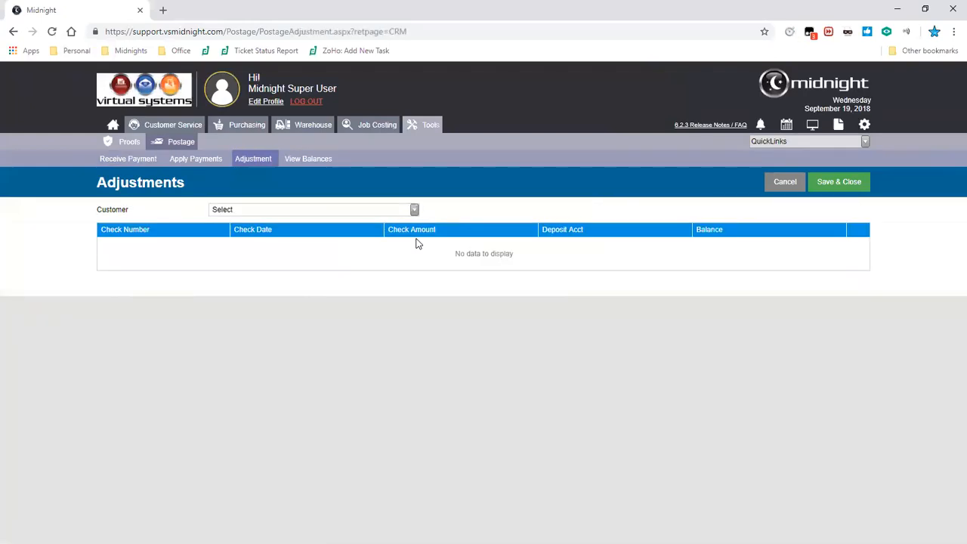
{"action": "left_click", "coordinate": [414, 209]}
{"action": "key", "text": "Down"}
{"action": "key", "text": "Down"}
{"action": "key", "text": "Down"}
{"action": "key", "text": "Down"}
{"action": "key", "text": "Return"}
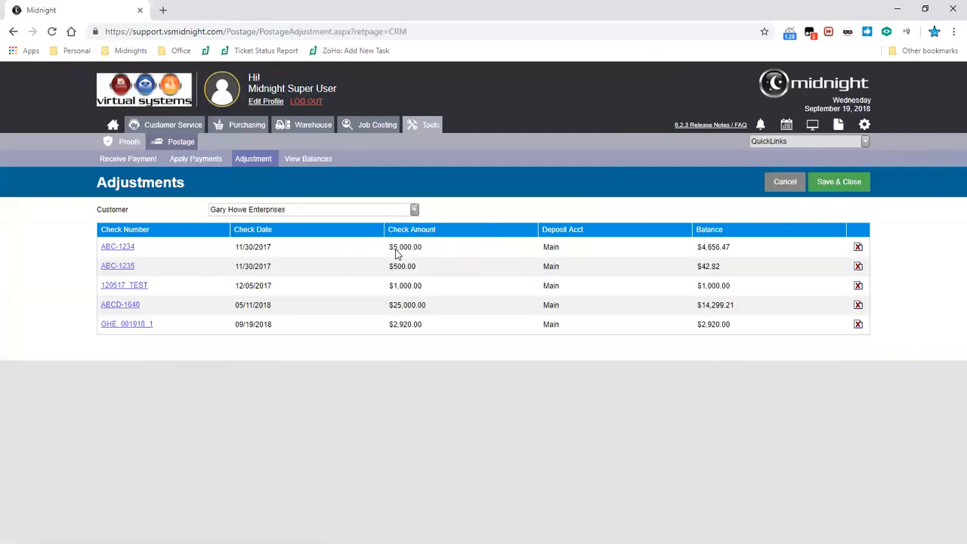
{"action": "left_click_drag", "start_coordinate": [155, 325], "coordinate": [100, 327]}
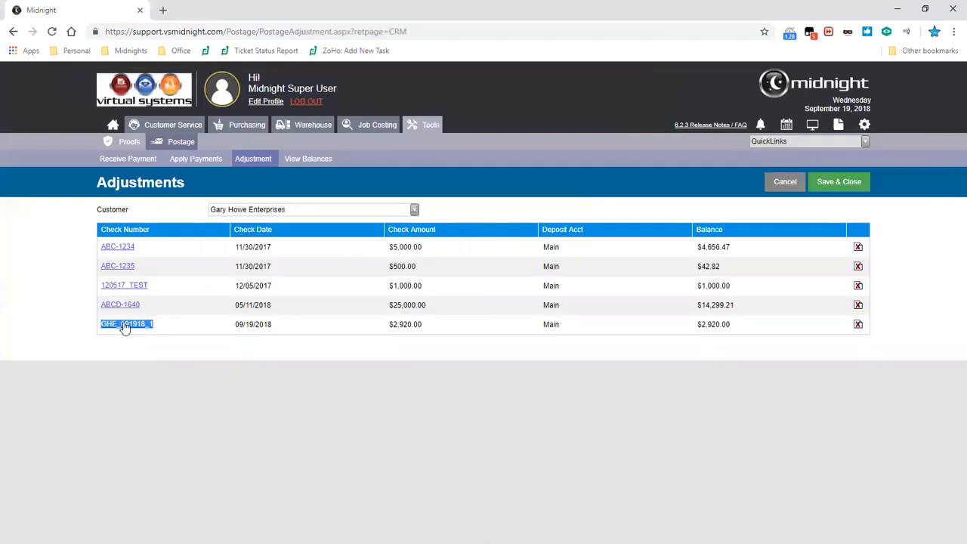
{"action": "left_click", "coordinate": [125, 326]}
{"action": "left_click_drag", "start_coordinate": [419, 328], "coordinate": [400, 337]}
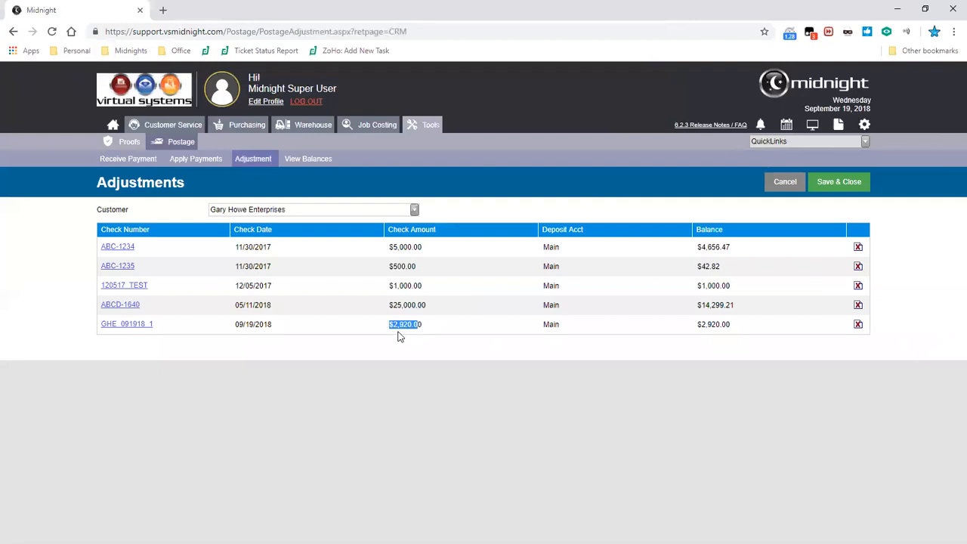
{"action": "left_click", "coordinate": [410, 335]}
- Start another postage payment from Gary Howe Enterprises with Main as the deposit account
{"action": "left_click", "coordinate": [132, 163]}
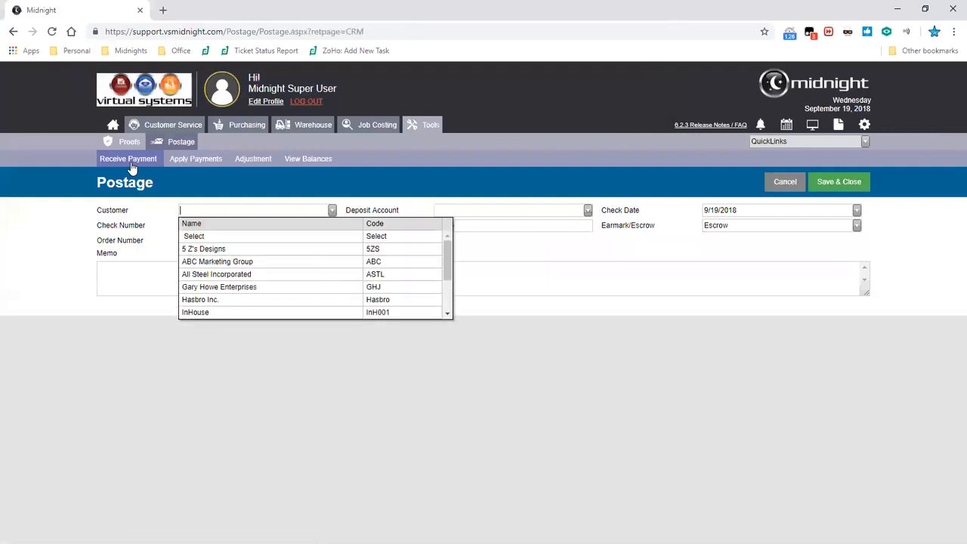
{"action": "left_click", "coordinate": [219, 287]}
{"action": "key", "text": "Down"}
{"action": "key", "text": "Return"}
{"action": "key", "text": "Tab"}
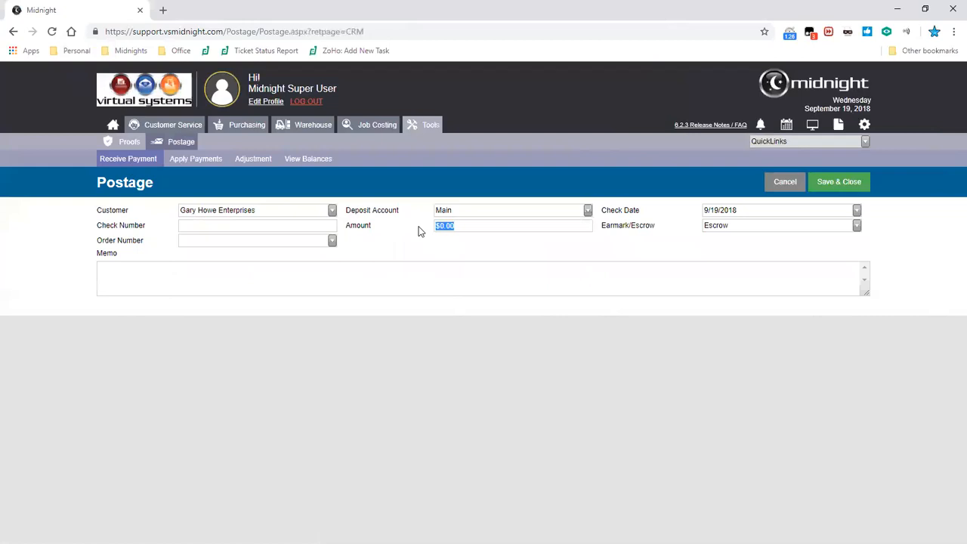
- Set the escrow payment's amount to $7,080.00 and its check number to GHE-091918_2, and save it
{"action": "type", "text": "8,080"}
{"action": "key", "text": "BackSpace"}
{"action": "key", "text": "BackSpace"}
{"action": "key", "text": "BackSpace"}
{"action": "key", "text": "BackSpace"}
{"action": "type", "text": "780GHE-0918"}
{"action": "key", "text": "BackSpace"}
{"action": "type", "text": "918_2"}
{"action": "left_click", "coordinate": [419, 227]}
{"action": "left_click", "coordinate": [854, 187]}
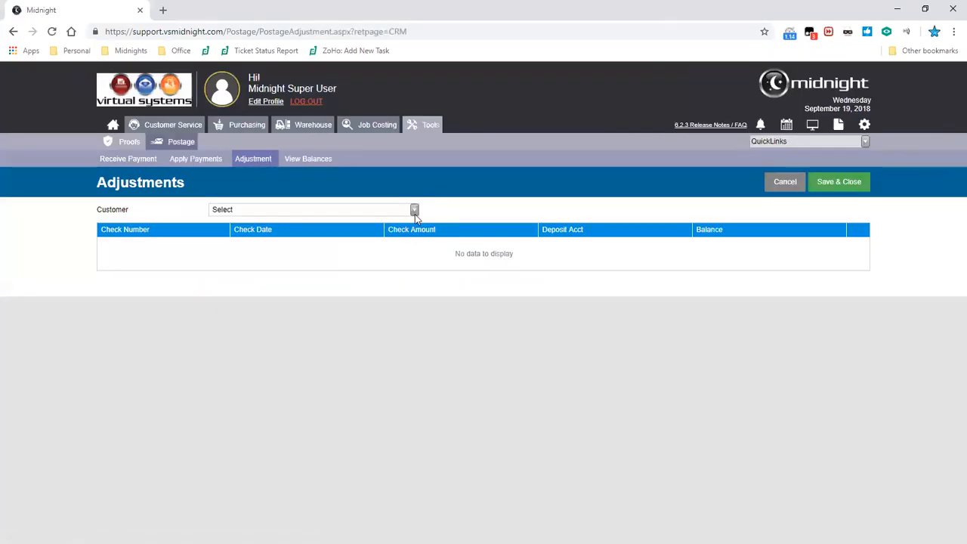
- List Gary Howe Enterprises' checks in the postage adjustments, and check the balance of GHE-091918_2
{"action": "left_click", "coordinate": [415, 212]}
{"action": "key", "text": "Down"}
{"action": "key", "text": "Down"}
{"action": "key", "text": "Down"}
{"action": "key", "text": "Down"}
{"action": "key", "text": "Down"}
{"action": "key", "text": "Up"}
{"action": "key", "text": "Return"}
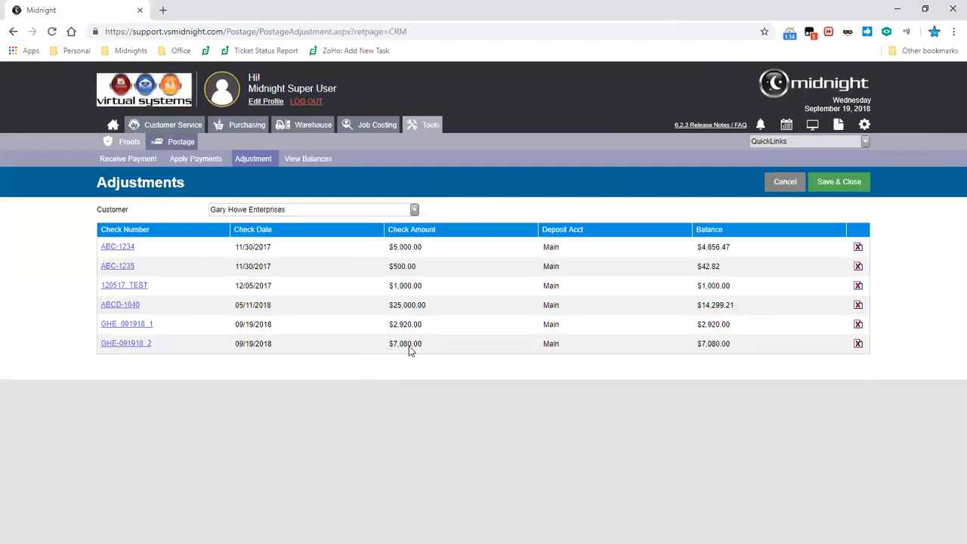
{"action": "left_click_drag", "start_coordinate": [743, 347], "coordinate": [692, 347]}
{"action": "left_click", "coordinate": [670, 358]}
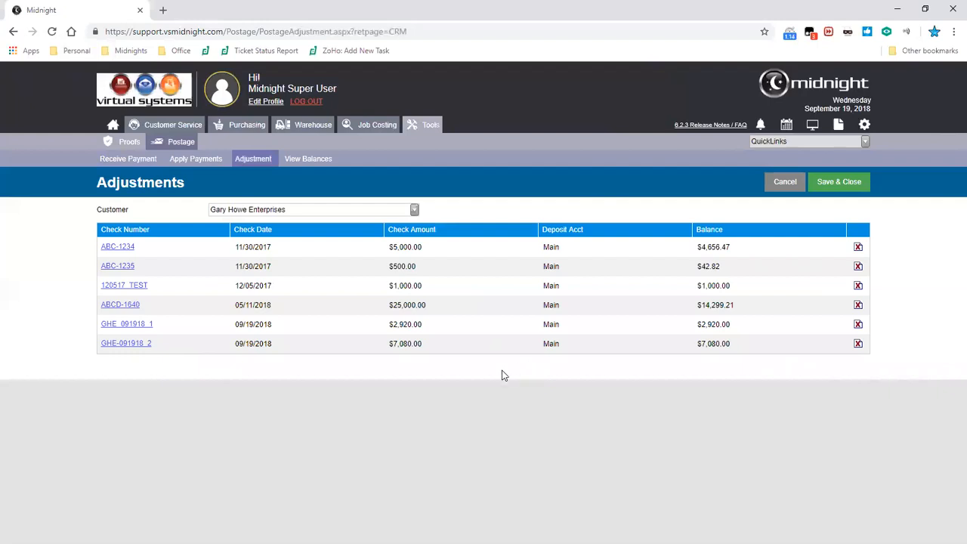
- Open the postage section of the latest MISD September Charity Newsletter order, and check its Current Earmarked and Current Escrow amounts
{"action": "left_click", "coordinate": [147, 325]}
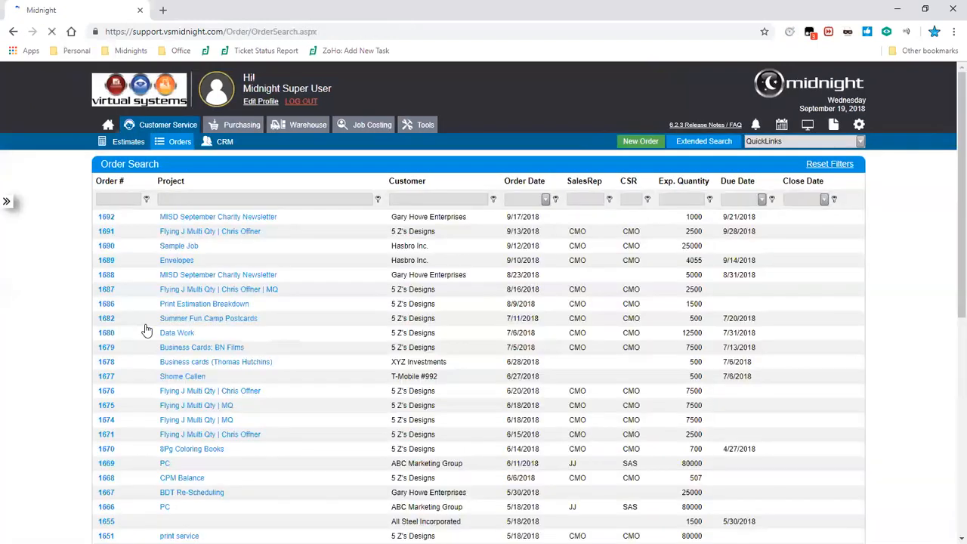
{"action": "left_click", "coordinate": [147, 330]}
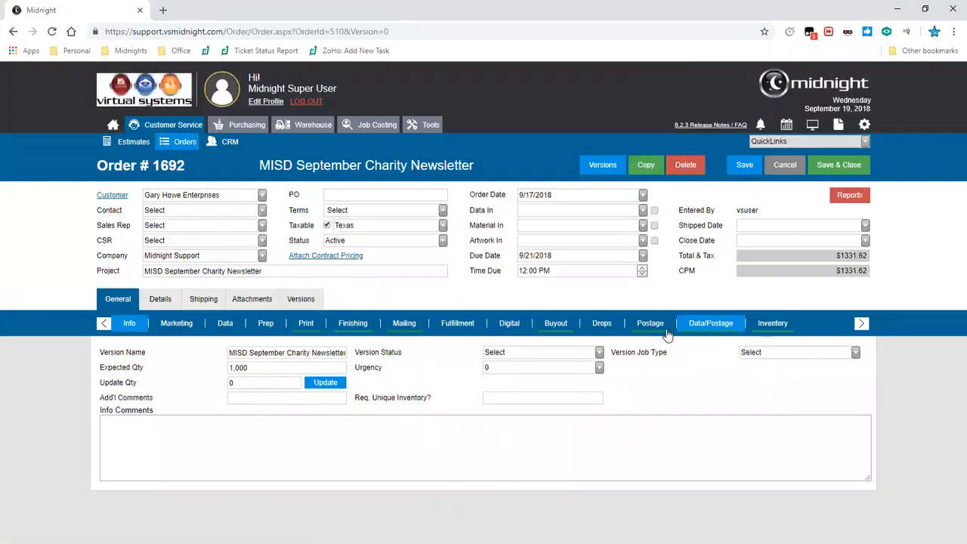
{"action": "left_click", "coordinate": [667, 333]}
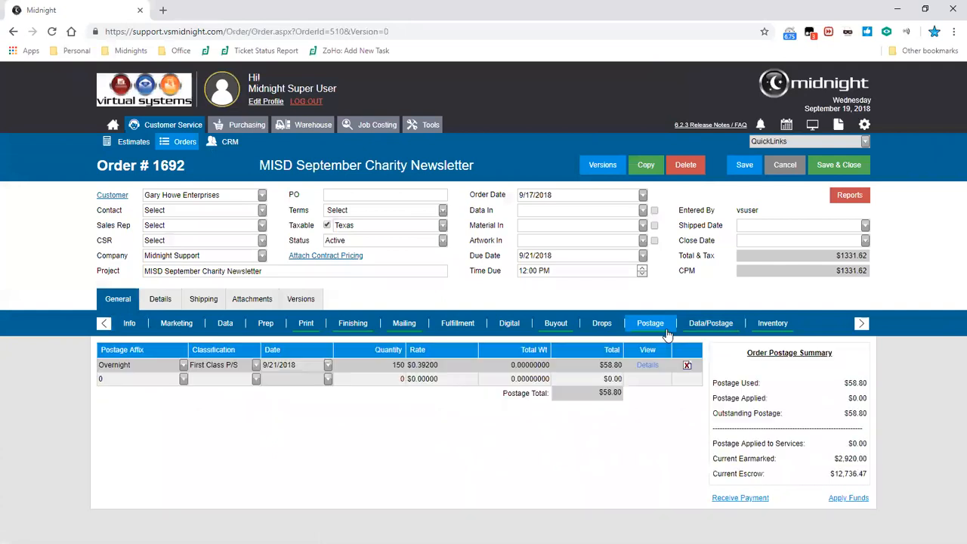
{"action": "left_click_drag", "start_coordinate": [867, 460], "coordinate": [842, 475]}
{"action": "left_click", "coordinate": [848, 472]}
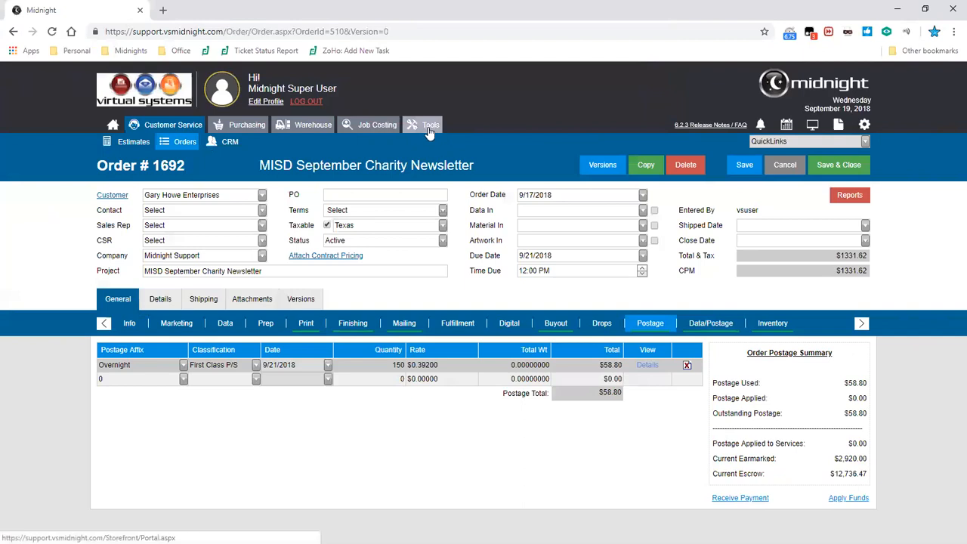
- Start receiving a $263.53 payment from the order's postage section, earmarked for this same order
{"action": "left_click", "coordinate": [743, 500]}
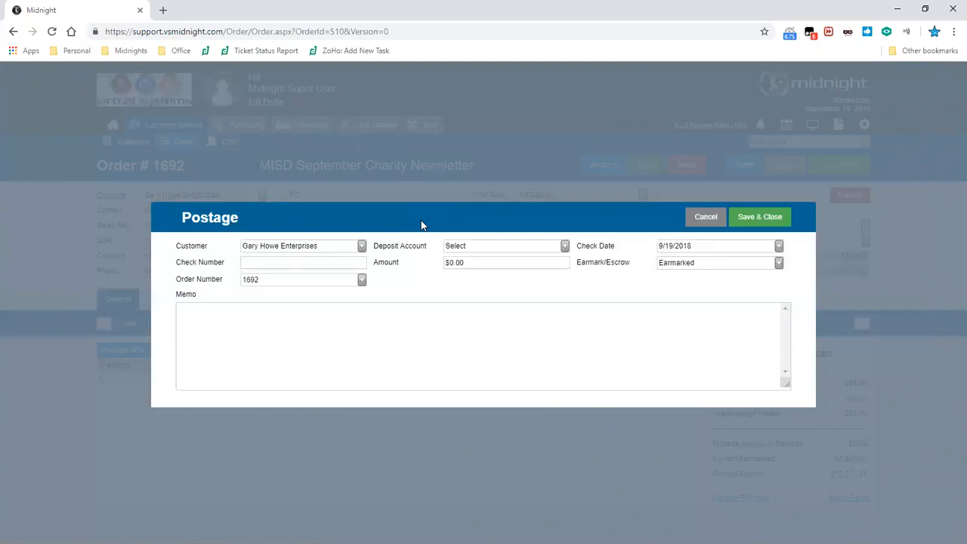
{"action": "left_click_drag", "start_coordinate": [465, 263], "coordinate": [429, 265]}
{"action": "type", "text": "263.53"}
{"action": "left_click", "coordinate": [779, 262]}
{"action": "left_click", "coordinate": [780, 263]}
{"action": "key", "text": "Tab"}
{"action": "key", "text": "Tab"}
{"action": "key", "text": "shift+Tab"}
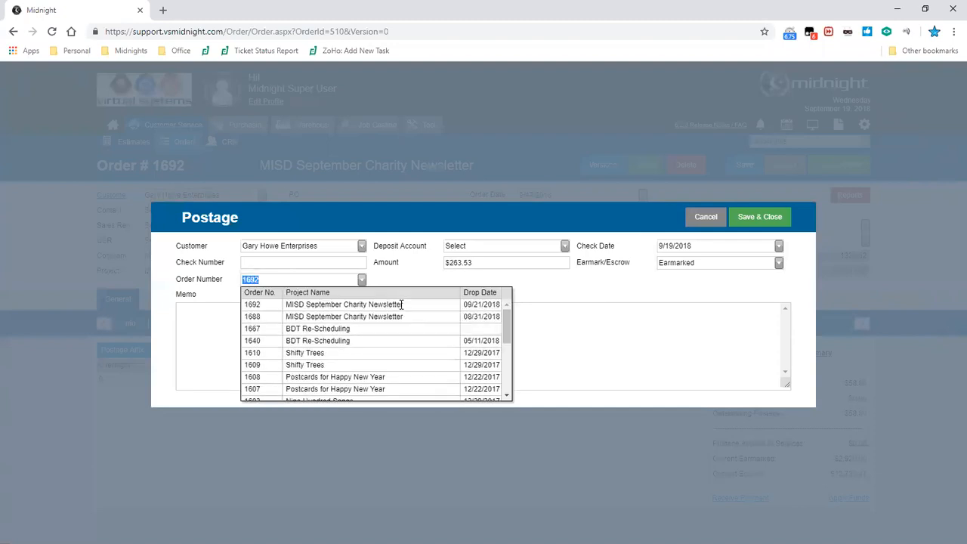
{"action": "left_click", "coordinate": [401, 304]}
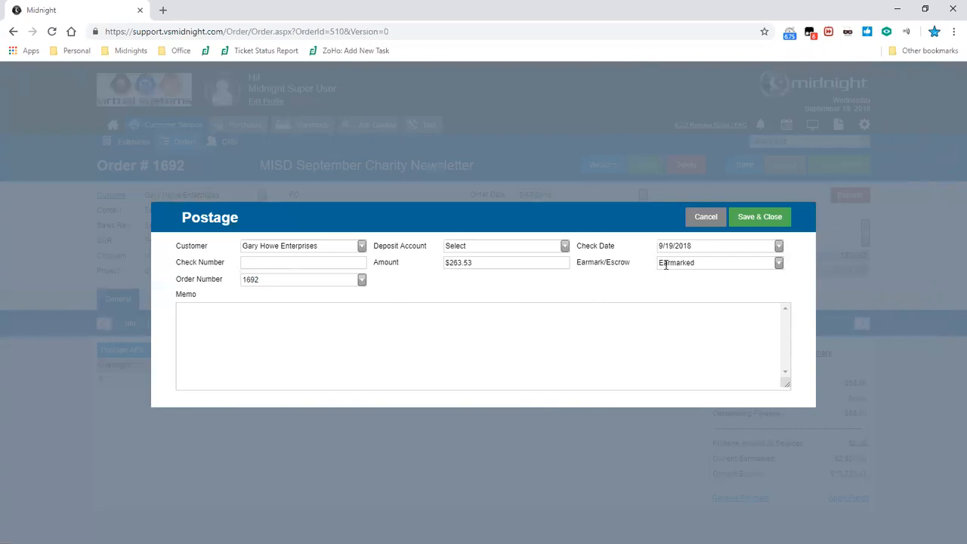
- Set the payment's deposit account to Main and its check number to GHE_091918_3, and save it
{"action": "key", "text": "Tab"}
{"action": "key", "text": "Down"}
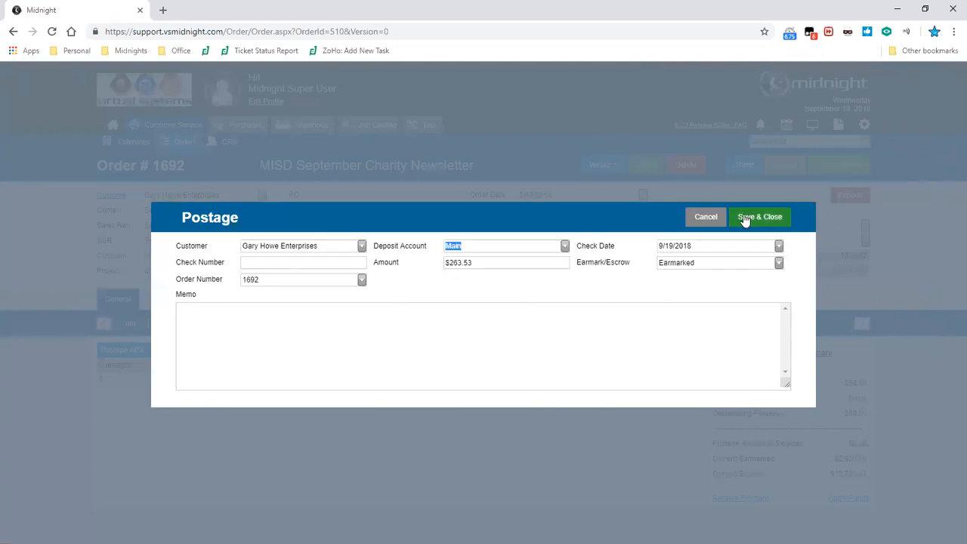
{"action": "key", "text": "Tab"}
{"action": "type", "text": "GHE_09"}
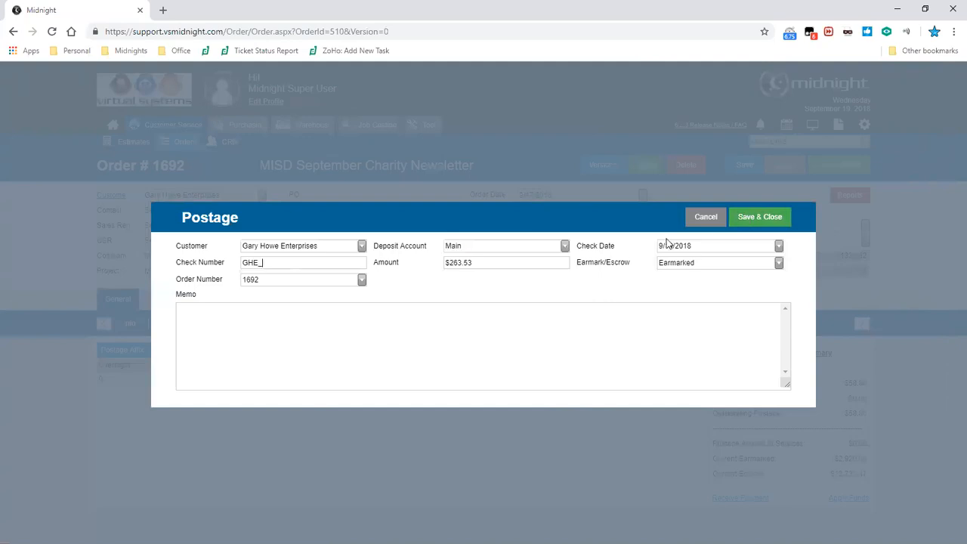
{"action": "type", "text": "_"}
{"action": "type", "text": "1918_3"}
{"action": "left_click", "coordinate": [751, 219]}
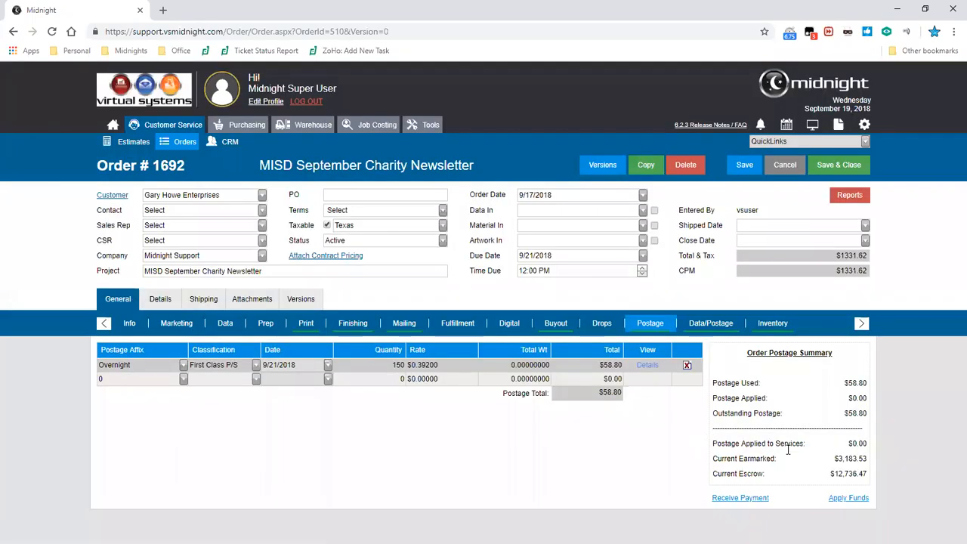
- Check the order's Current Earmarked amount, and review the outstanding postage, service total, earmark and escrow figures for applying funds
{"action": "left_click_drag", "start_coordinate": [837, 459], "coordinate": [866, 459]}
{"action": "left_click", "coordinate": [858, 471]}
{"action": "left_click", "coordinate": [847, 499]}
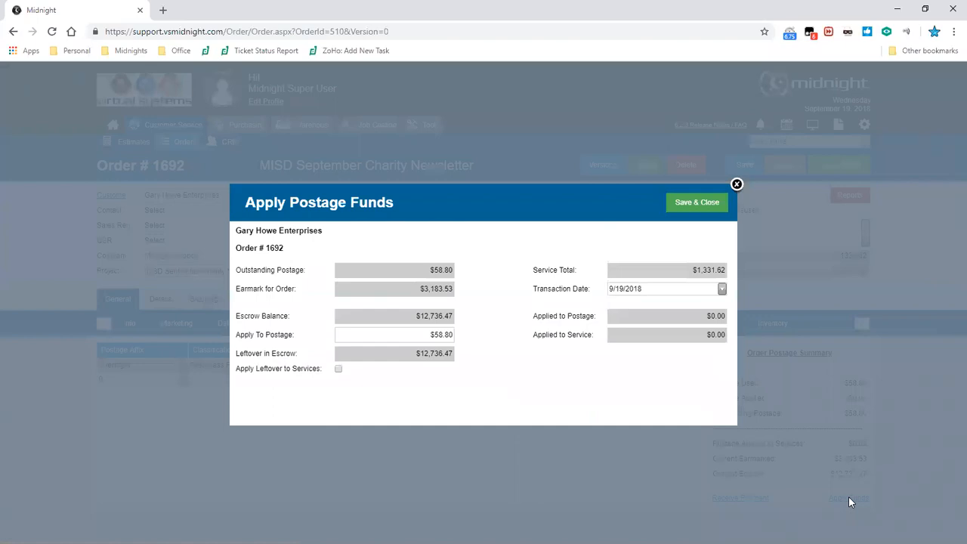
{"action": "left_click_drag", "start_coordinate": [431, 270], "coordinate": [448, 269]}
{"action": "left_click", "coordinate": [430, 270]}
{"action": "left_click_drag", "start_coordinate": [692, 270], "coordinate": [726, 271]}
{"action": "left_click", "coordinate": [728, 272]}
{"action": "left_click_drag", "start_coordinate": [419, 290], "coordinate": [454, 290]}
{"action": "left_click", "coordinate": [404, 318]}
{"action": "double_click", "coordinate": [430, 316]}
{"action": "left_click", "coordinate": [431, 316]}
{"action": "double_click", "coordinate": [433, 336]}
{"action": "left_click", "coordinate": [427, 367]}
- Apply $50.00 to postage and the leftover to services, save, and transfer the remaining earmarked amount to escrow
{"action": "double_click", "coordinate": [436, 336]}
{"action": "type", "text": "80"}
{"action": "key", "text": "BackSpace"}
{"action": "key", "text": "BackSpace"}
{"action": "type", "text": "50"}
{"action": "left_click", "coordinate": [703, 204]}
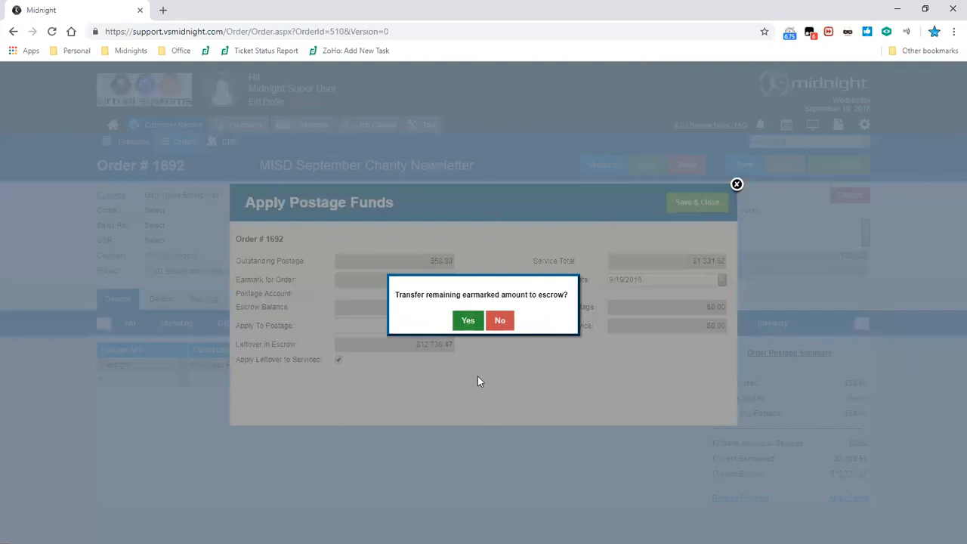
{"action": "key", "text": "Return"}
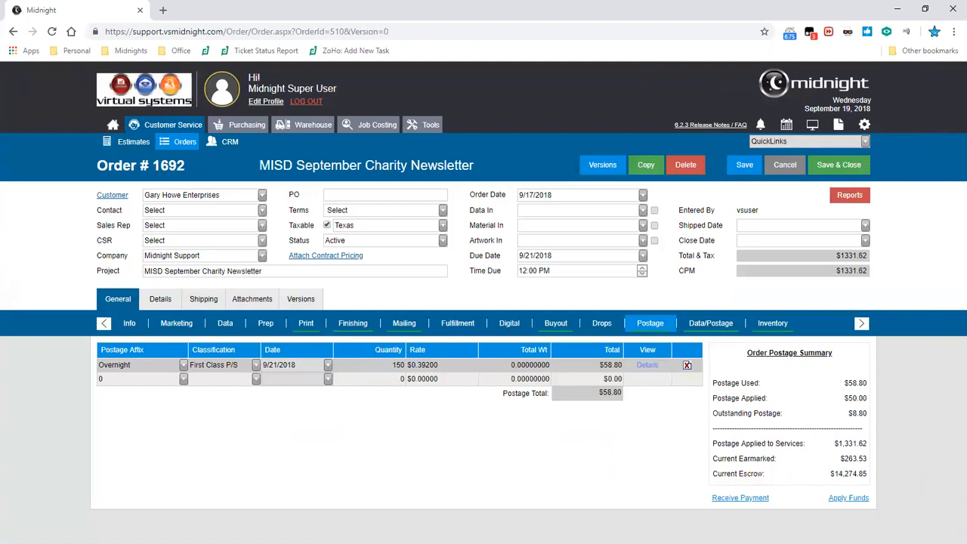
- Compare the Postage Applied to Services with the order's Total & Tax, and check the Postage Applied amount
{"action": "left_click", "coordinate": [868, 448]}
{"action": "left_click_drag", "start_coordinate": [833, 257], "coordinate": [870, 268]}
{"action": "left_click", "coordinate": [883, 417]}
{"action": "left_click_drag", "start_coordinate": [845, 401], "coordinate": [867, 400]}
{"action": "left_click", "coordinate": [868, 402]}
{"action": "double_click", "coordinate": [868, 402]}
{"action": "left_click", "coordinate": [868, 400]}
- List Gary Howe Enterprises' checks available for applying postage payments, and check the ABC-1234 balance
{"action": "left_click", "coordinate": [422, 125]}
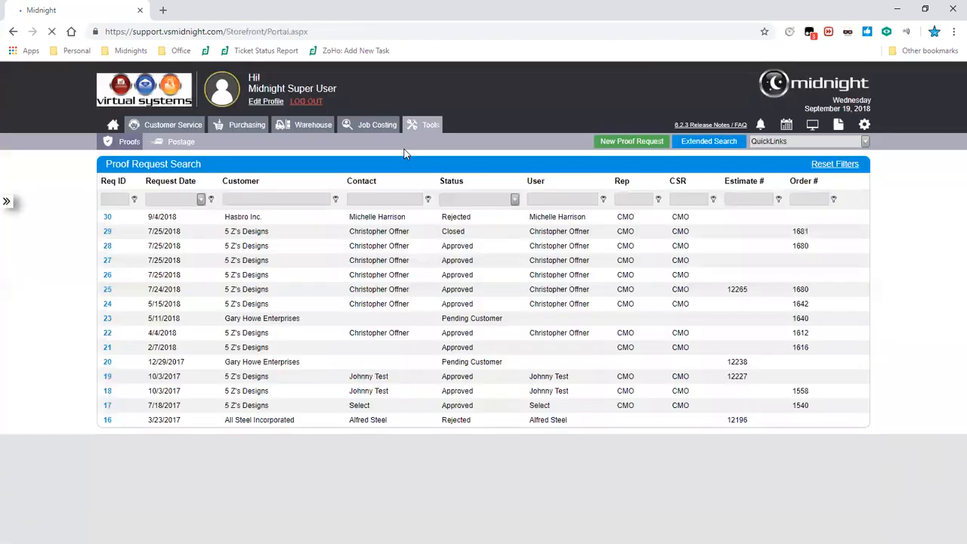
{"action": "left_click", "coordinate": [180, 142]}
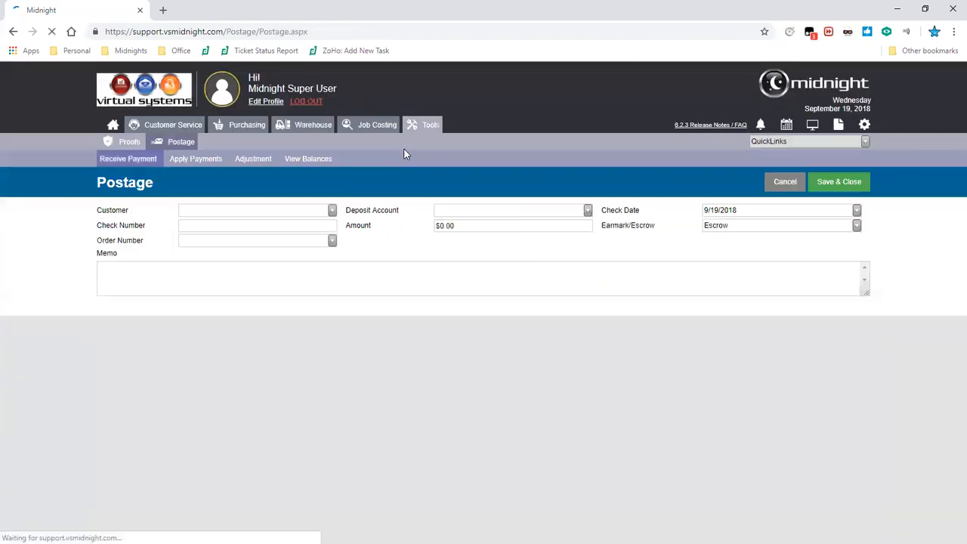
{"action": "left_click", "coordinate": [196, 159]}
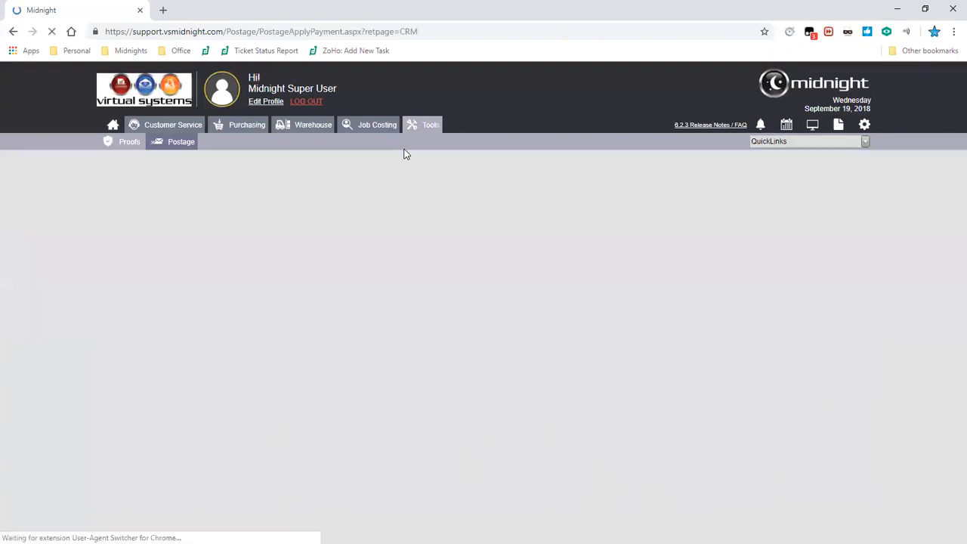
{"action": "left_click", "coordinate": [414, 209]}
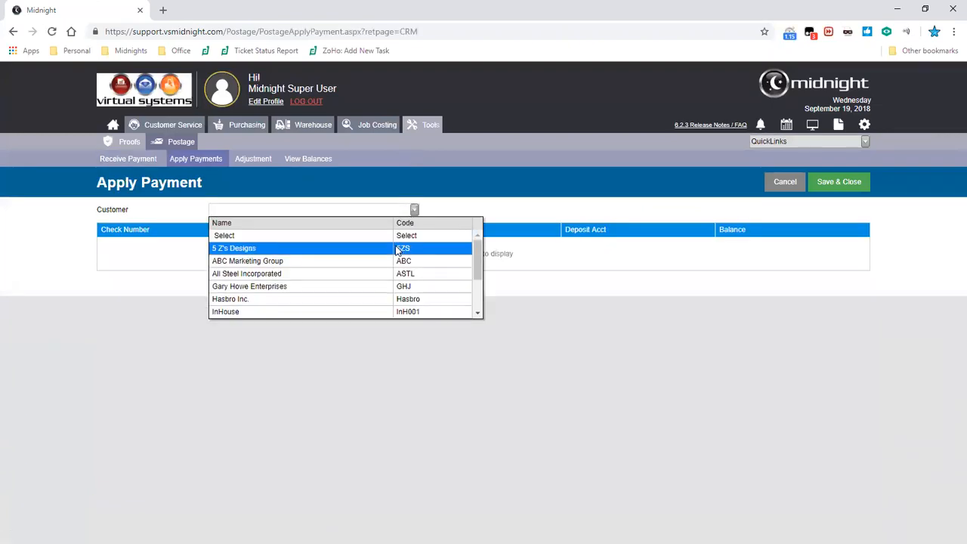
{"action": "key", "text": "Down"}
{"action": "key", "text": "Down"}
{"action": "key", "text": "Return"}
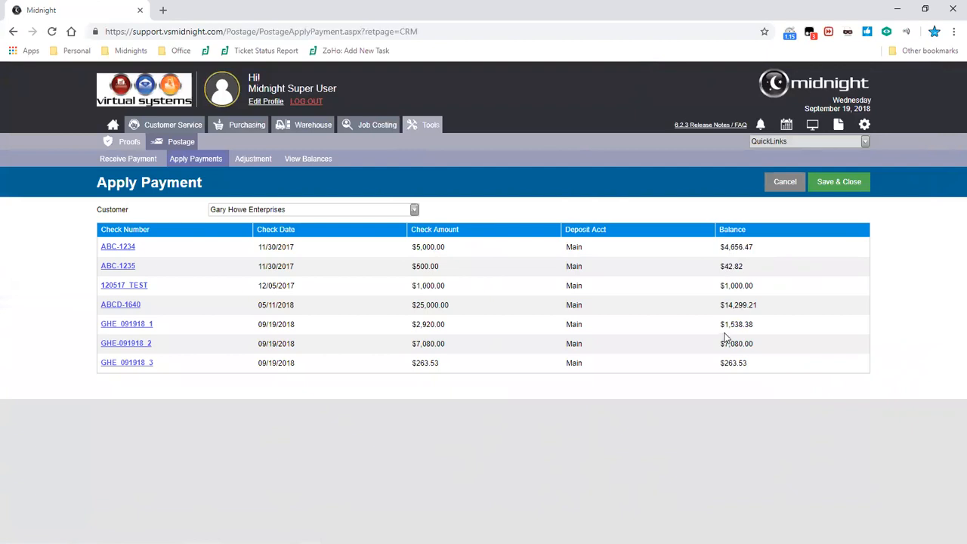
{"action": "left_click_drag", "start_coordinate": [753, 248], "coordinate": [720, 250]}
{"action": "left_click", "coordinate": [721, 252]}
- View the orders that check 120517_TEST can be applied to, and leave without saving
{"action": "left_click_drag", "start_coordinate": [149, 285], "coordinate": [99, 285]}
{"action": "left_click", "coordinate": [129, 287]}
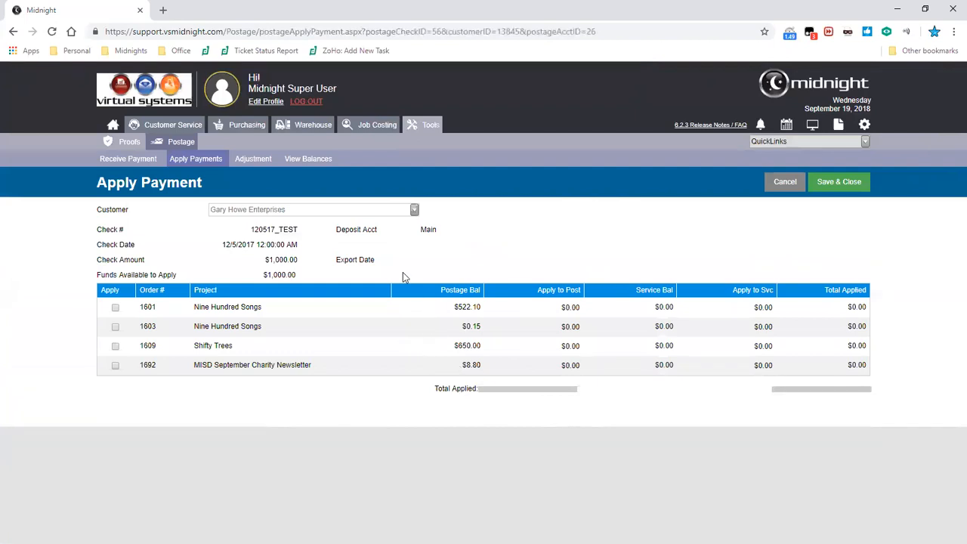
{"action": "left_click", "coordinate": [783, 182]}
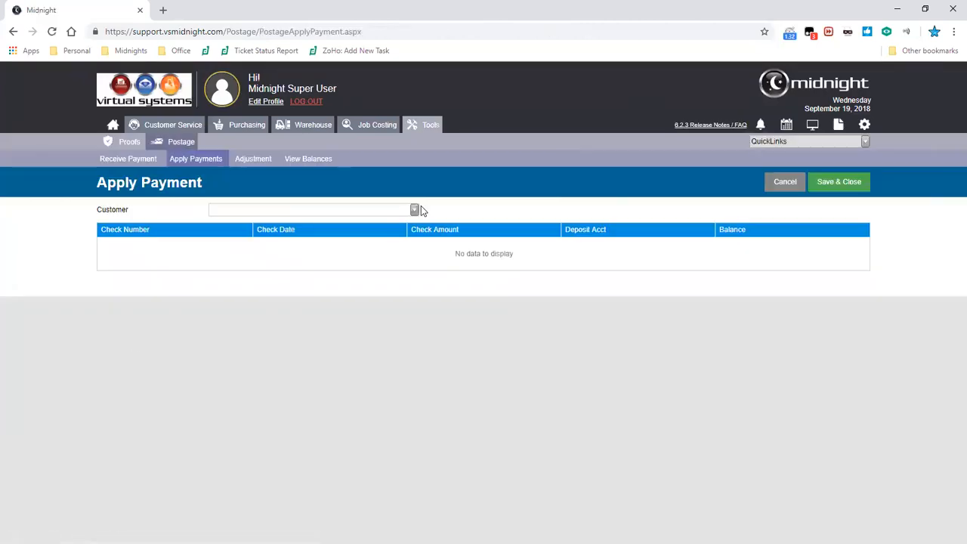
- List Gary Howe Enterprises' checks again, and open GHE-091918_2 to apply its funds to orders
{"action": "left_click", "coordinate": [414, 210]}
{"action": "key", "text": "Up"}
{"action": "key", "text": "Return"}
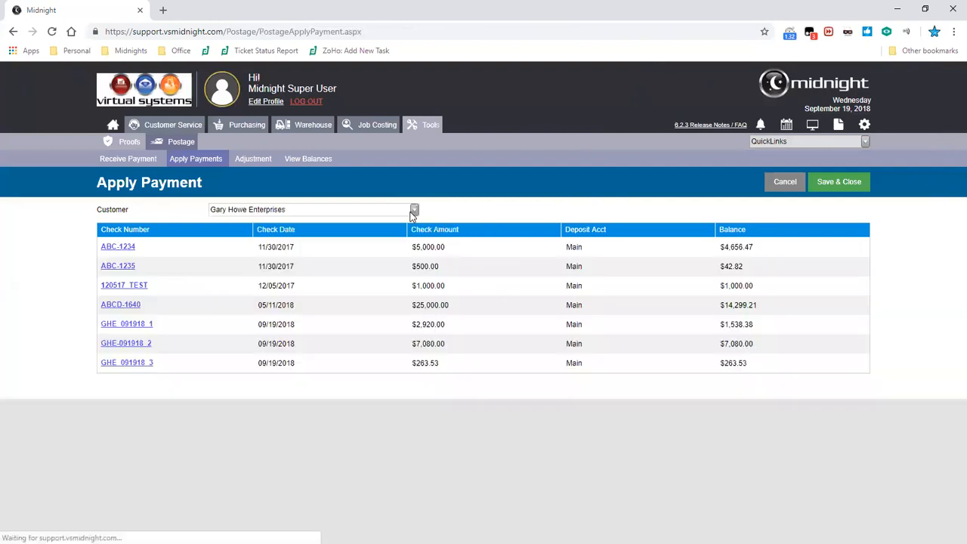
{"action": "left_click", "coordinate": [141, 346]}
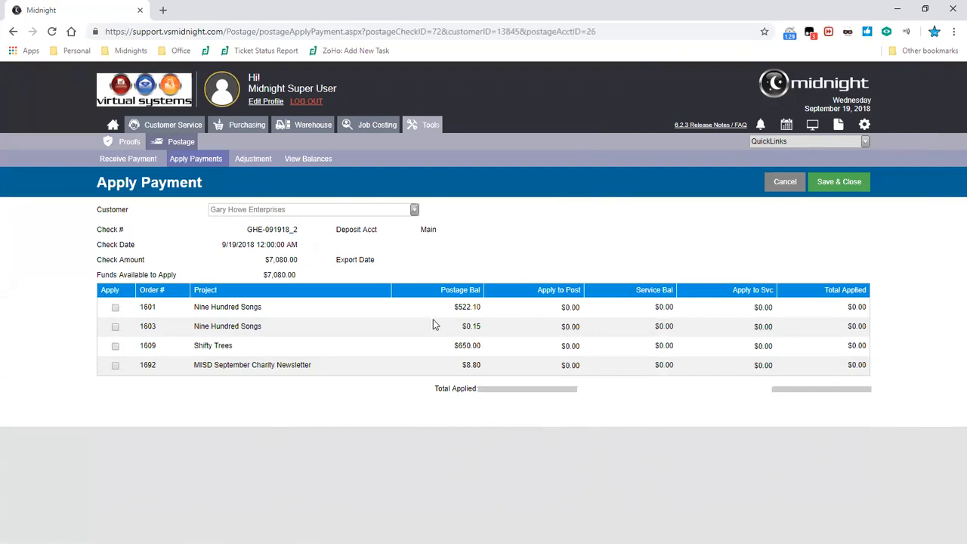
- Apply funds from check GHE-091918_2 to order 1692's postage balance, and save the payment
{"action": "left_click", "coordinate": [114, 366]}
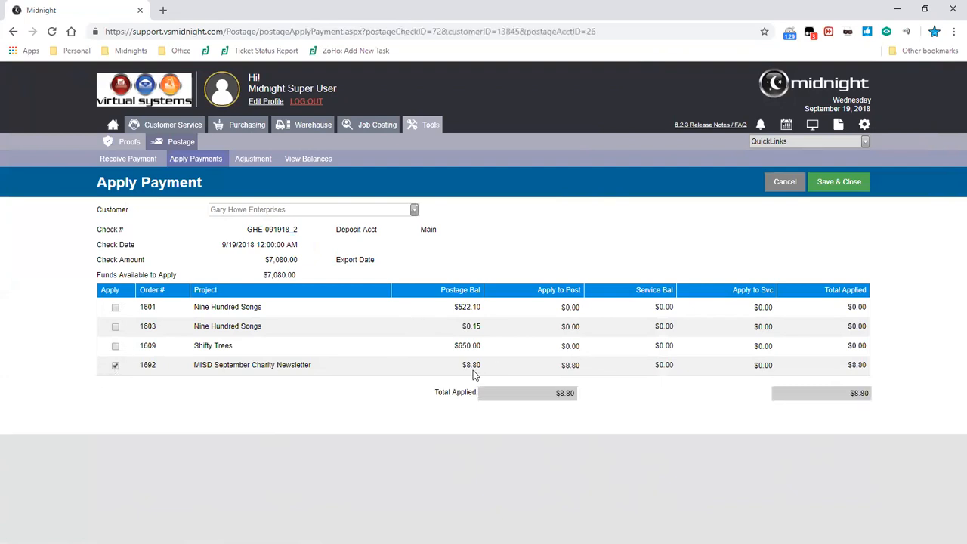
{"action": "left_click_drag", "start_coordinate": [466, 369], "coordinate": [484, 371]}
{"action": "left_click", "coordinate": [849, 182]}
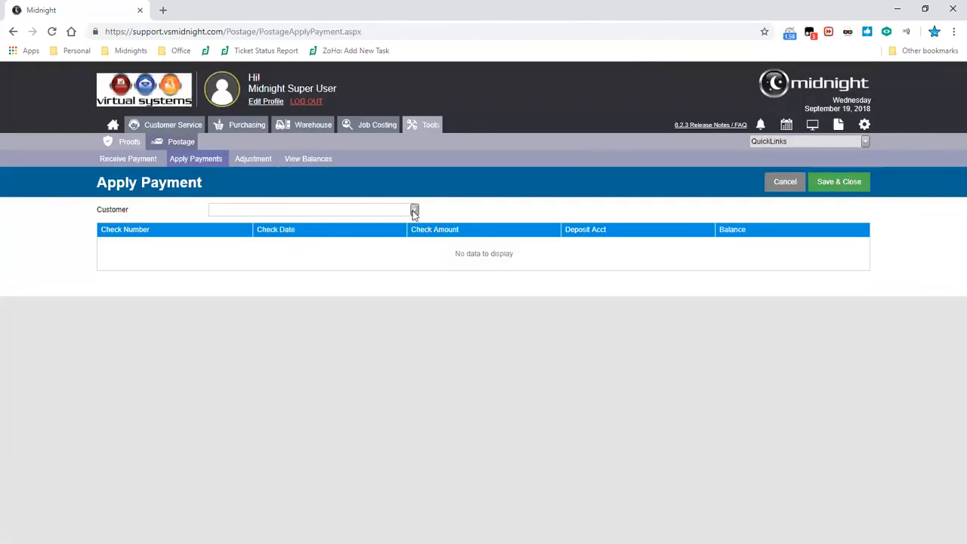
- Check the GHE-091918_2 balance in Gary Howe Enterprises' check list, and review order 1692's postage summary
{"action": "left_click", "coordinate": [413, 210]}
{"action": "left_click", "coordinate": [406, 286]}
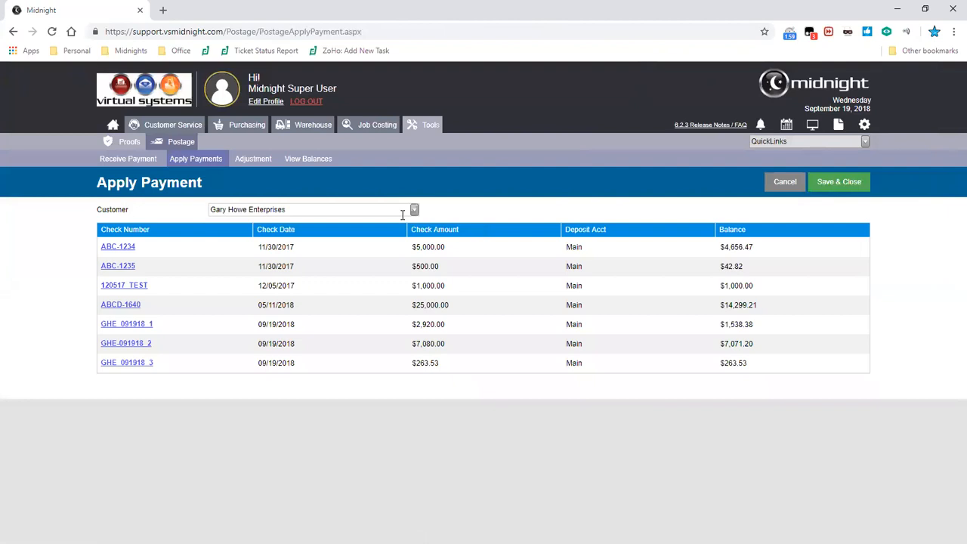
{"action": "left_click_drag", "start_coordinate": [765, 348], "coordinate": [722, 349]}
{"action": "left_click", "coordinate": [744, 357]}
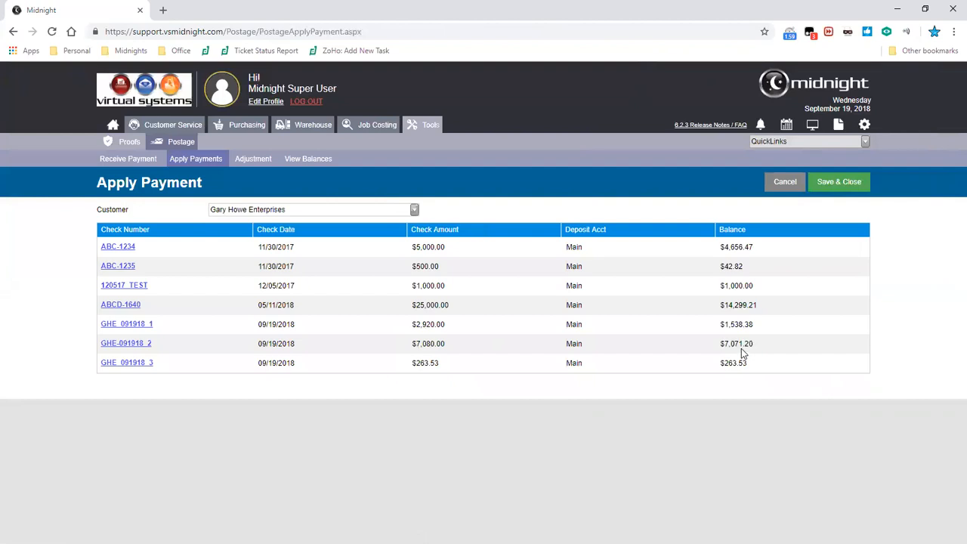
{"action": "left_click", "coordinate": [227, 126]}
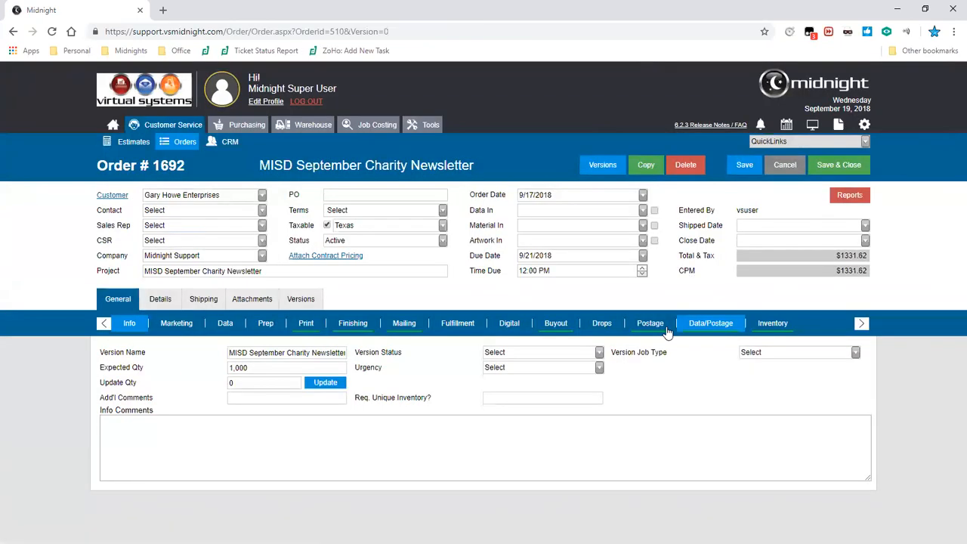
{"action": "left_click", "coordinate": [665, 327]}
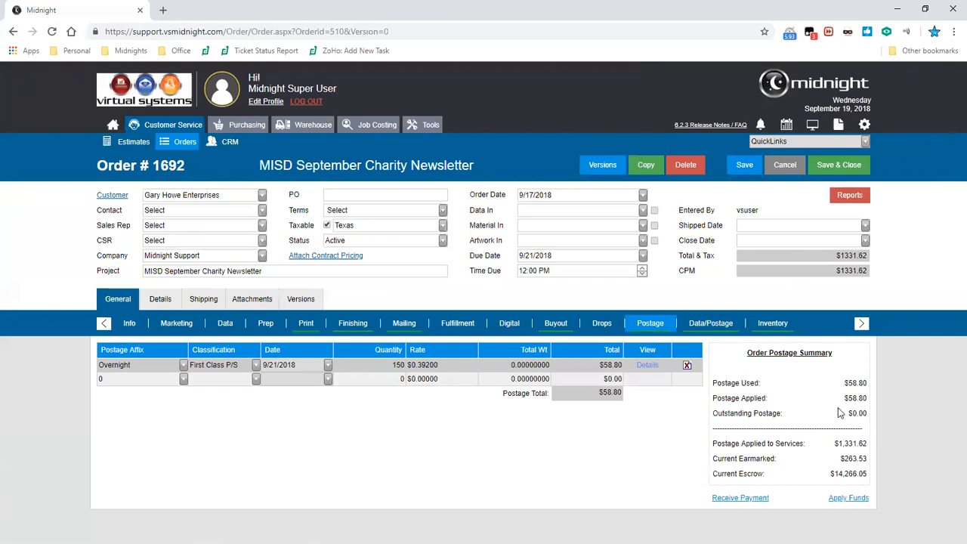
- List Gary Howe Enterprises' checks for postage adjustments, and open GHE-091918_2
{"action": "left_click", "coordinate": [428, 129]}
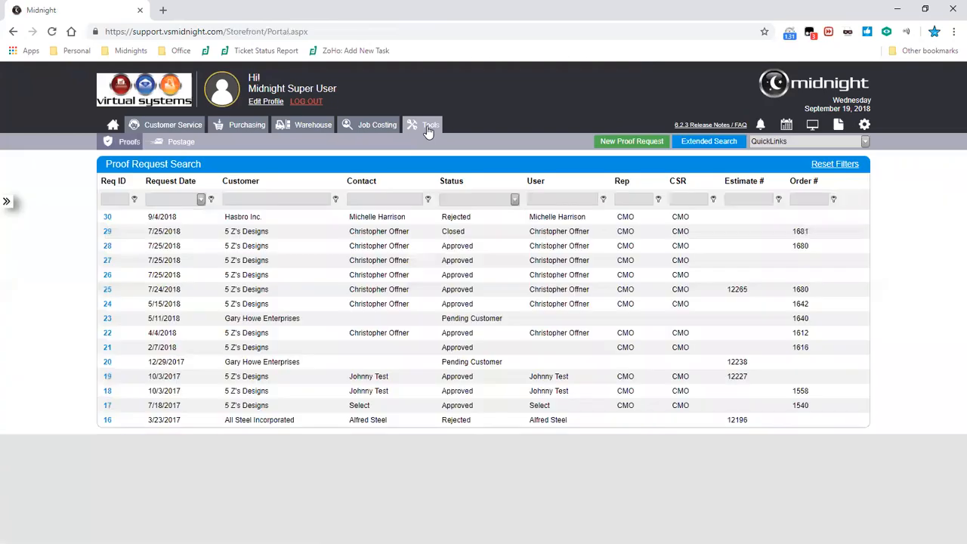
{"action": "left_click", "coordinate": [175, 142]}
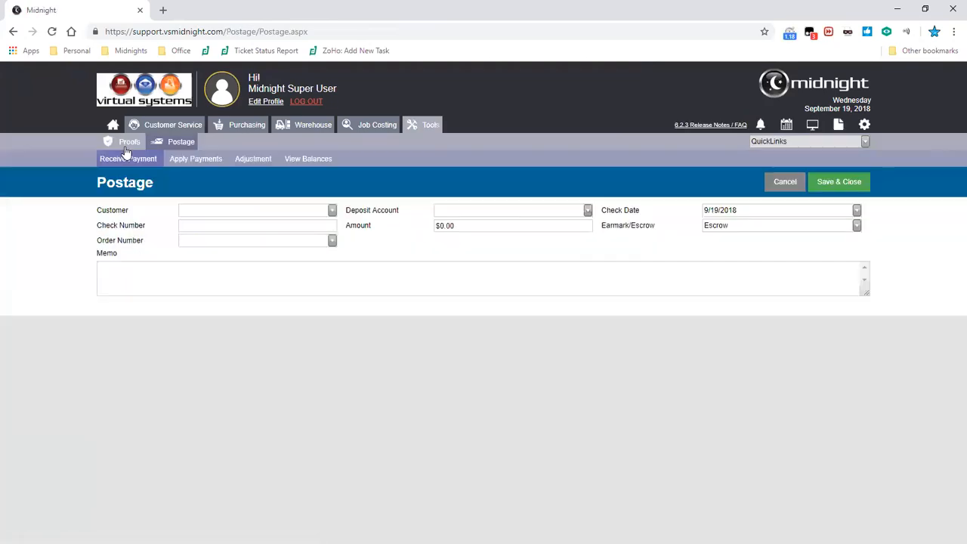
{"action": "left_click", "coordinate": [253, 159]}
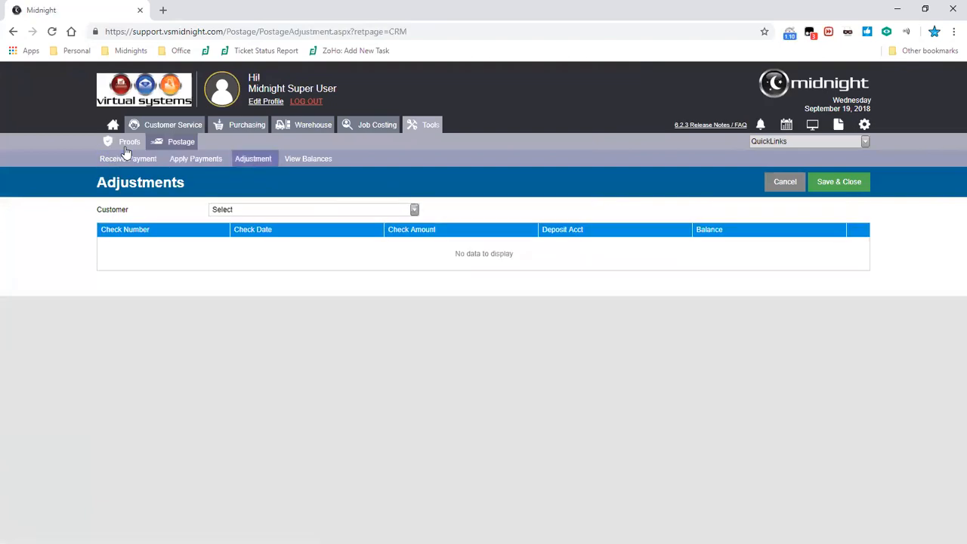
{"action": "left_click", "coordinate": [414, 210]}
{"action": "left_click", "coordinate": [398, 283]}
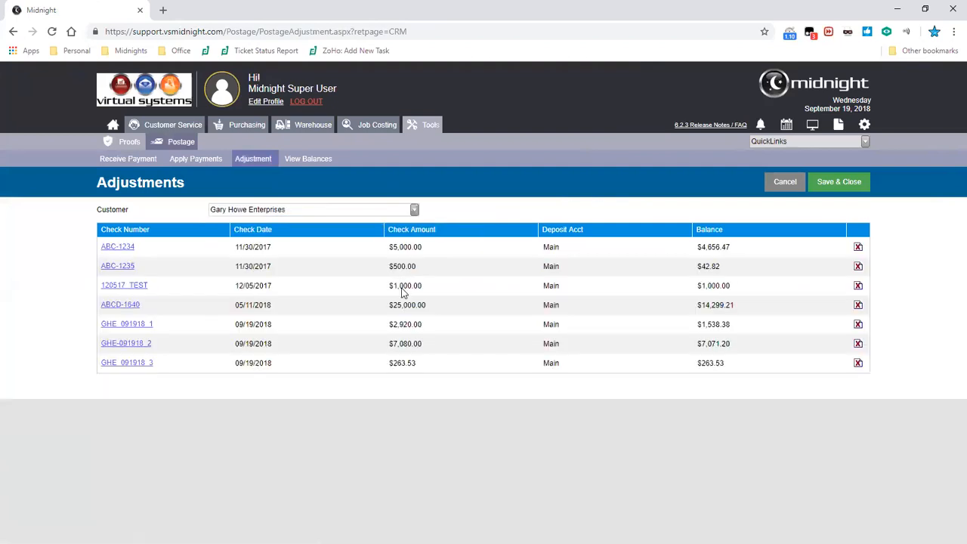
{"action": "left_click", "coordinate": [140, 344]}
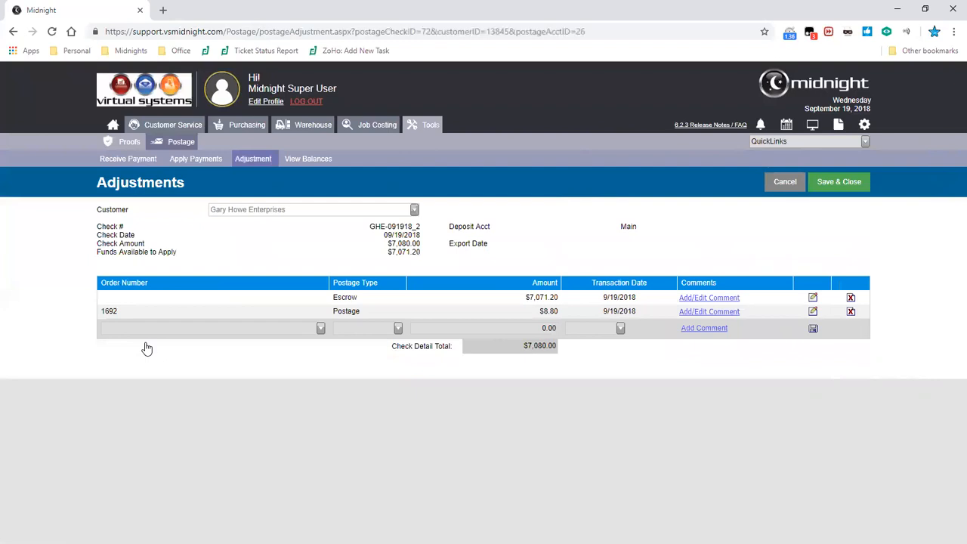
- Examine the check's Escrow and Postage lines against the Check Amount, and view the available postage types
{"action": "left_click_drag", "start_coordinate": [357, 297], "coordinate": [333, 298]}
{"action": "left_click_drag", "start_coordinate": [558, 297], "coordinate": [526, 298]}
{"action": "left_click_drag", "start_coordinate": [388, 244], "coordinate": [420, 243]}
{"action": "left_click", "coordinate": [420, 240]}
{"action": "left_click_drag", "start_coordinate": [105, 312], "coordinate": [101, 311]}
{"action": "left_click_drag", "start_coordinate": [360, 311], "coordinate": [332, 311]}
{"action": "left_click", "coordinate": [412, 324]}
{"action": "left_click", "coordinate": [398, 328]}
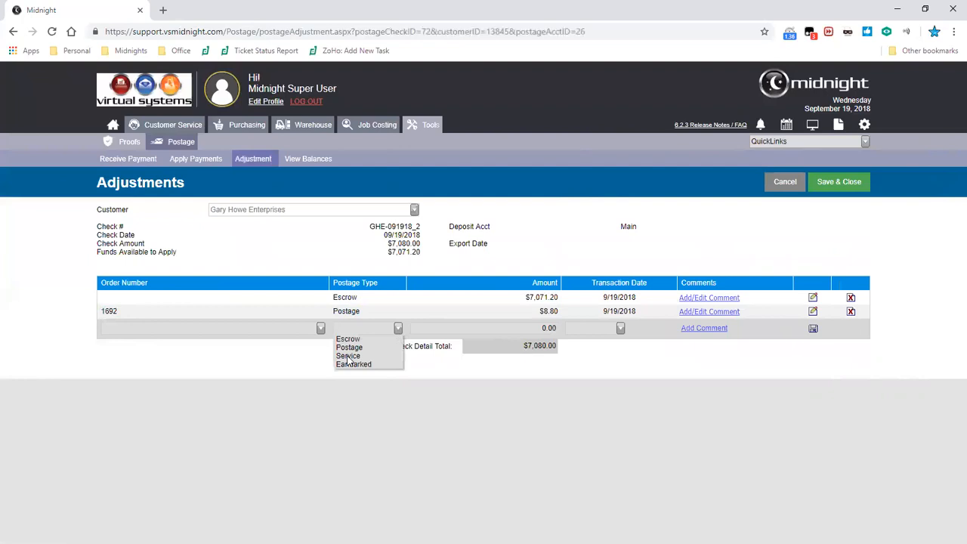
{"action": "left_click", "coordinate": [568, 385]}
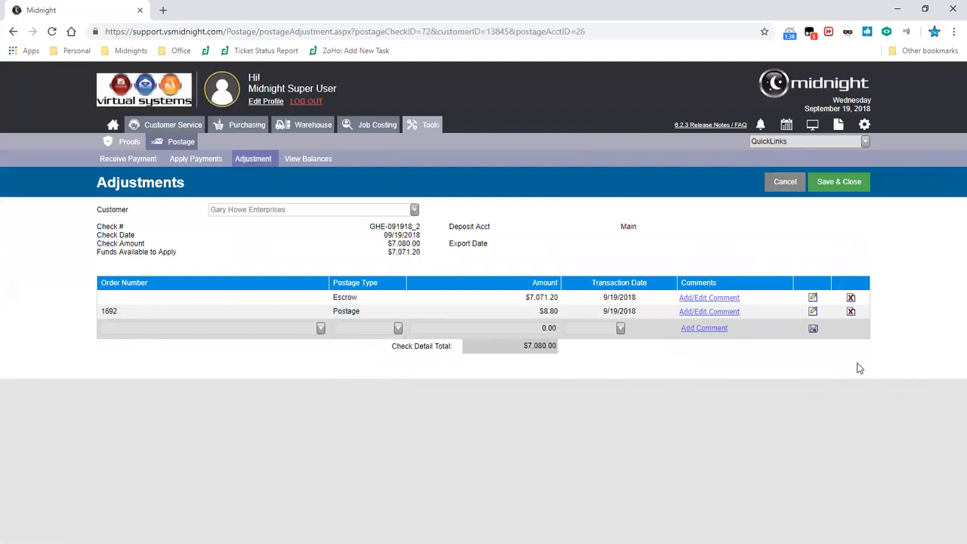
- Set order 1692's Postage line to $5.80, and compare the Check Detail Total with the Check Amount
{"action": "left_click", "coordinate": [812, 312]}
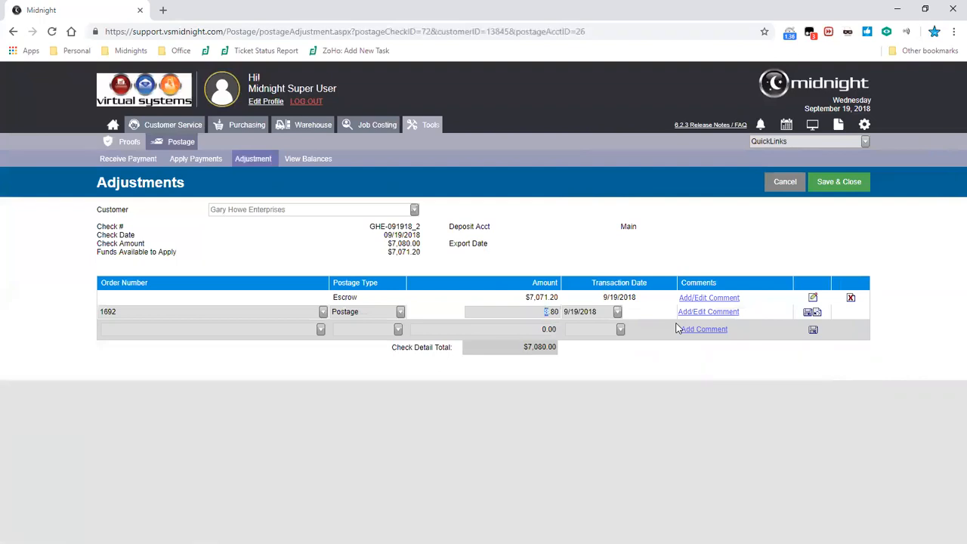
{"action": "type", "text": "5"}
{"action": "left_click", "coordinate": [807, 312]}
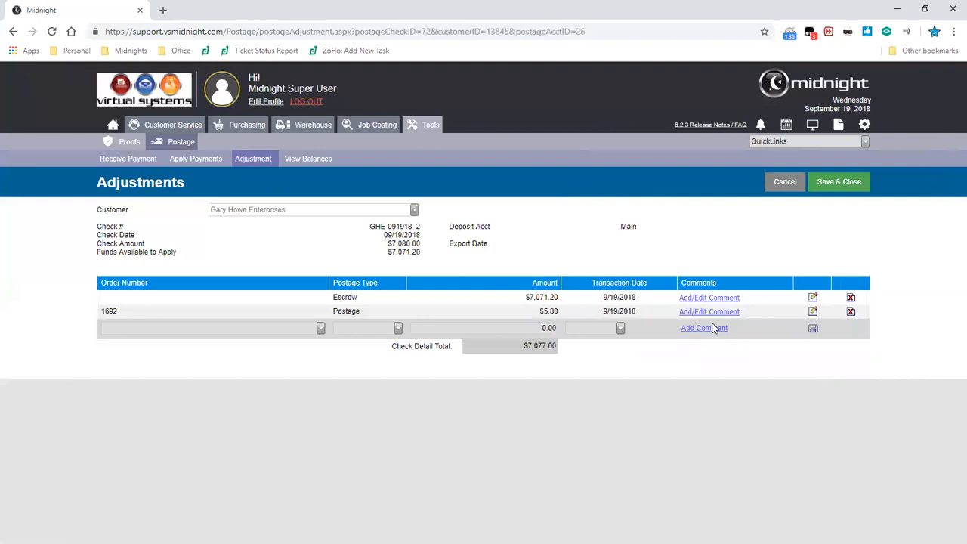
{"action": "left_click_drag", "start_coordinate": [542, 346], "coordinate": [546, 346]}
{"action": "left_click_drag", "start_coordinate": [424, 243], "coordinate": [388, 243]}
{"action": "left_click", "coordinate": [429, 250]}
- Set the check's Escrow line amount to $7,074.20 and update the line
{"action": "left_click", "coordinate": [321, 329]}
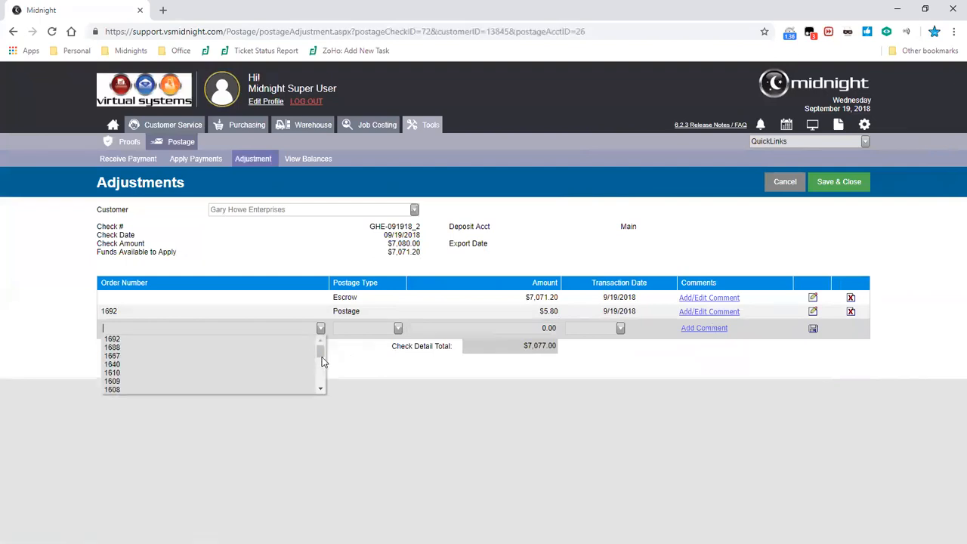
{"action": "left_click", "coordinate": [321, 354]}
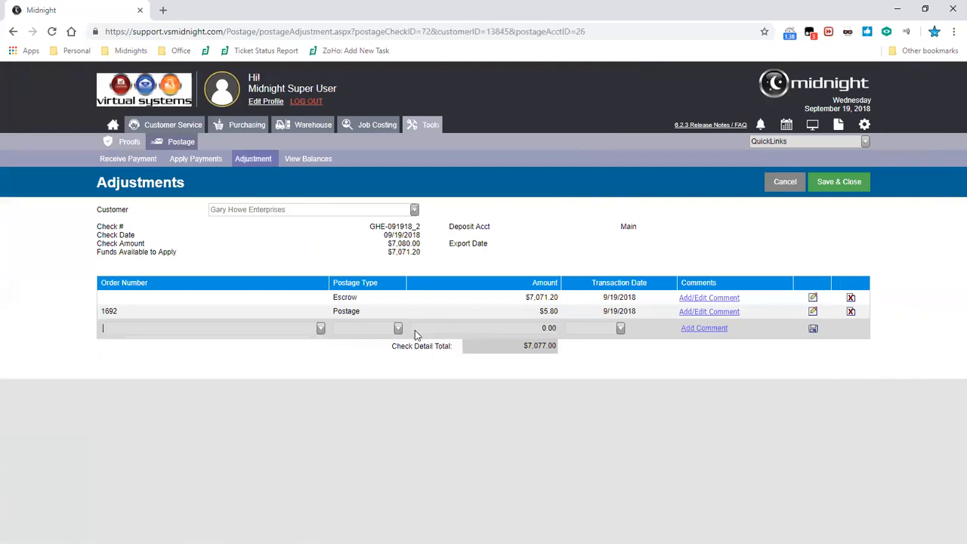
{"action": "left_click", "coordinate": [812, 298]}
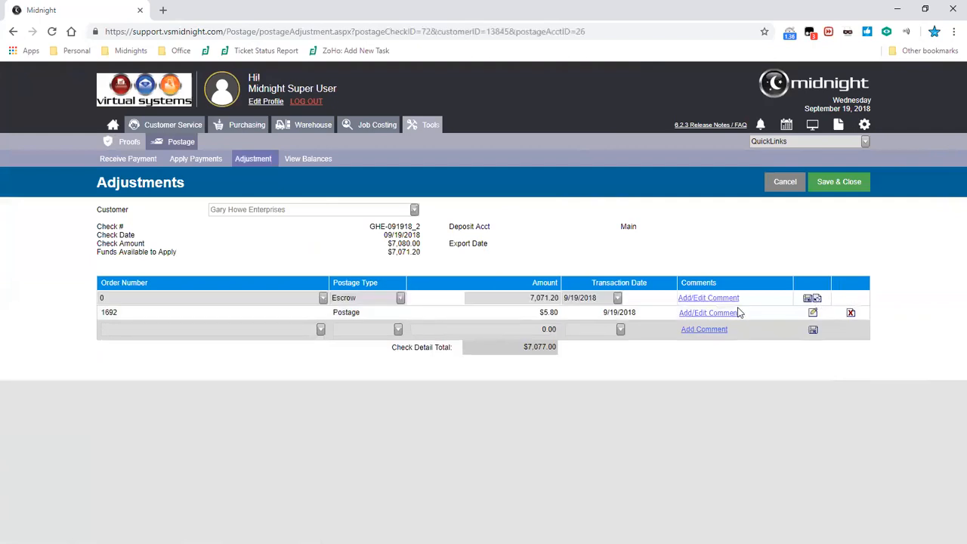
{"action": "type", "text": "707.40"}
{"action": "type", "text": "2"}
{"action": "key", "text": "shift+End"}
{"action": "type", "text": "7074.2"}
{"action": "left_click", "coordinate": [807, 299]}
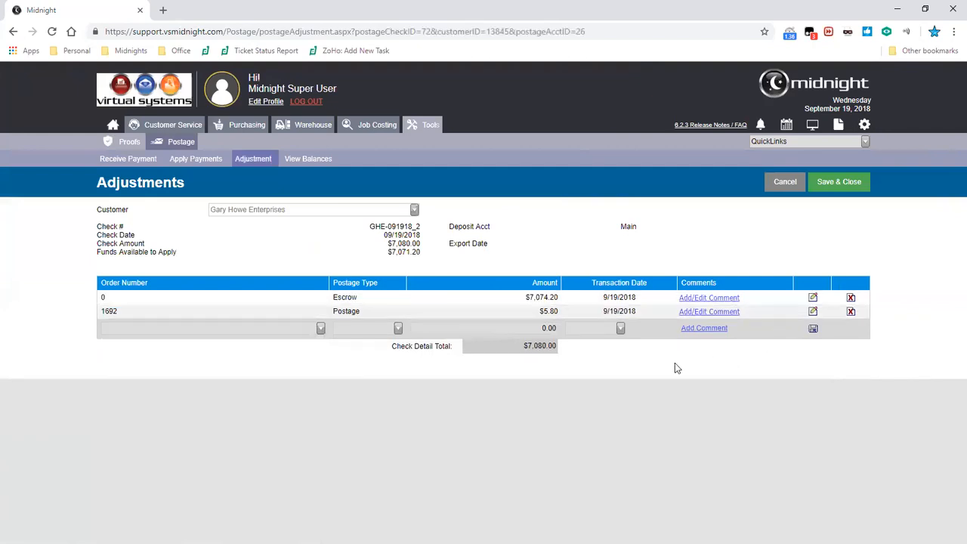
- Compare the Check Detail Total with the Check Amount again, and save the adjustment
{"action": "left_click_drag", "start_coordinate": [674, 362], "coordinate": [523, 346]}
{"action": "left_click_drag", "start_coordinate": [423, 248], "coordinate": [387, 243]}
{"action": "left_click", "coordinate": [430, 244]}
{"action": "left_click", "coordinate": [848, 190]}
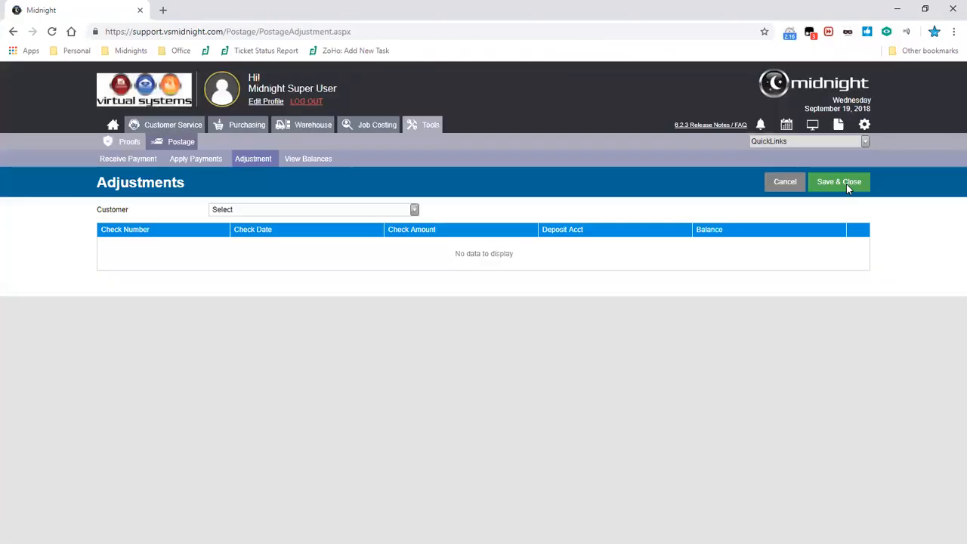
- Reopen GHE-091918_2, try to save the adjustment with order 1692's Postage line at $4.80, and cancel it
{"action": "left_click", "coordinate": [415, 210]}
{"action": "left_click", "coordinate": [398, 288]}
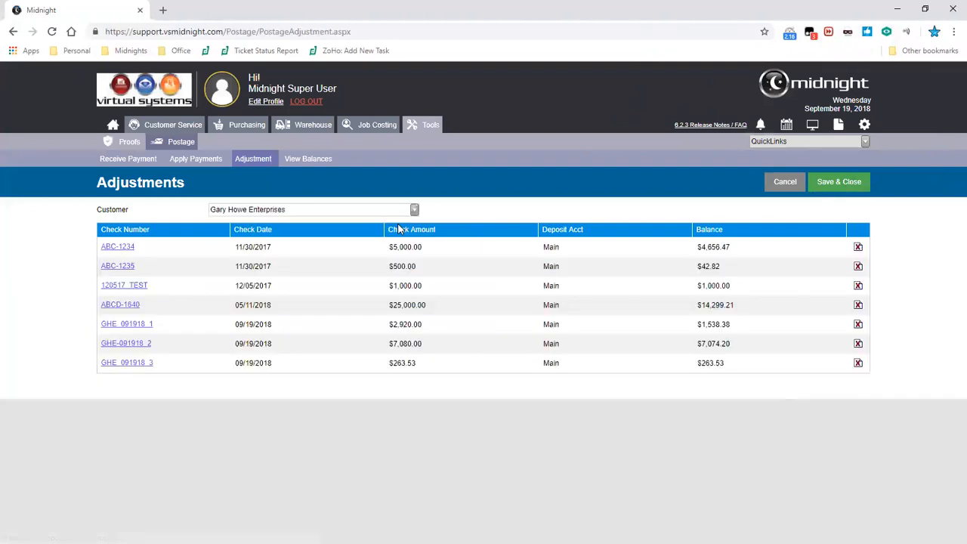
{"action": "left_click", "coordinate": [129, 352]}
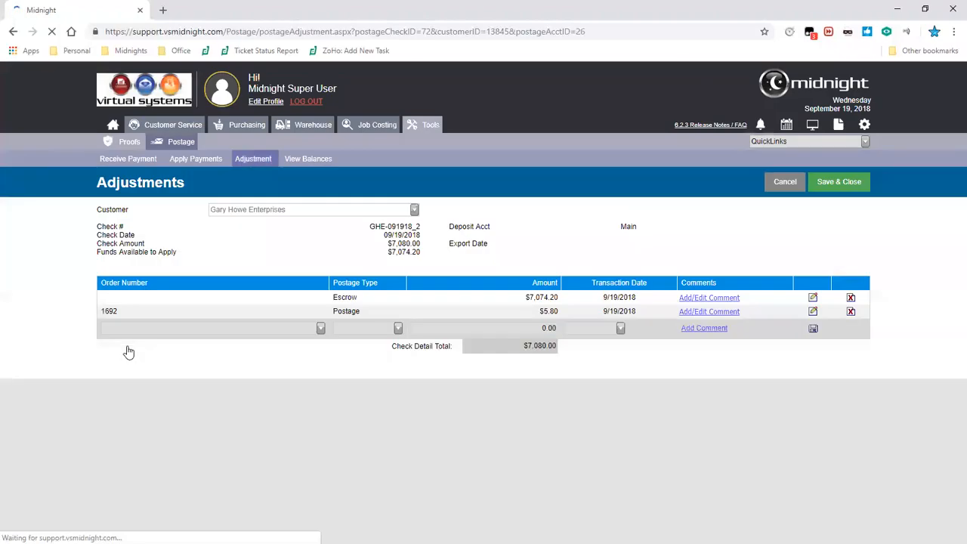
{"action": "left_click", "coordinate": [812, 313]}
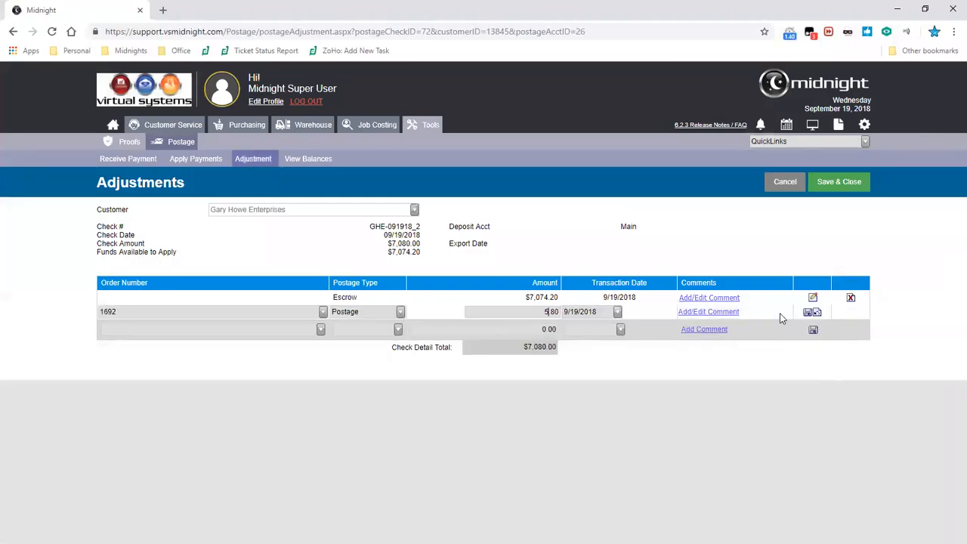
{"action": "type", "text": "4"}
{"action": "left_click", "coordinate": [806, 315]}
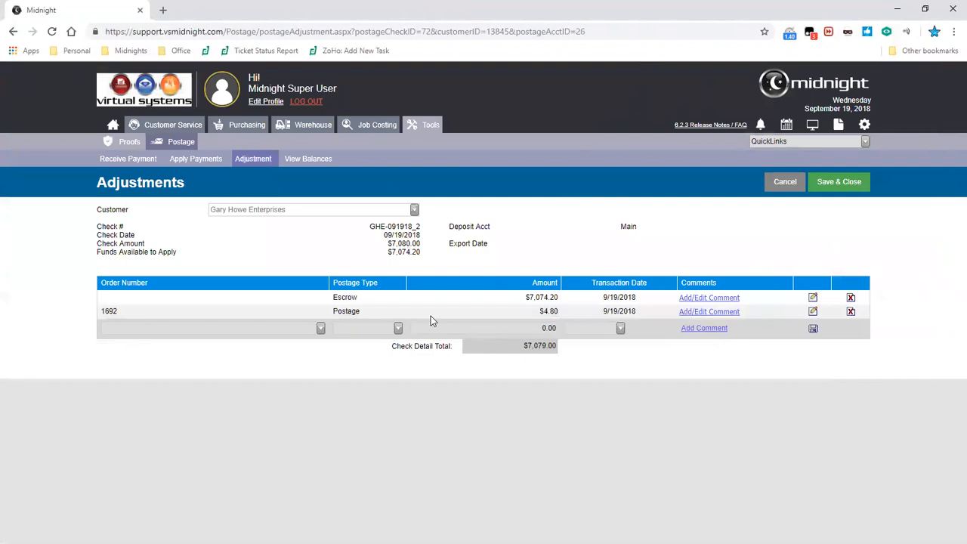
{"action": "left_click", "coordinate": [836, 181]}
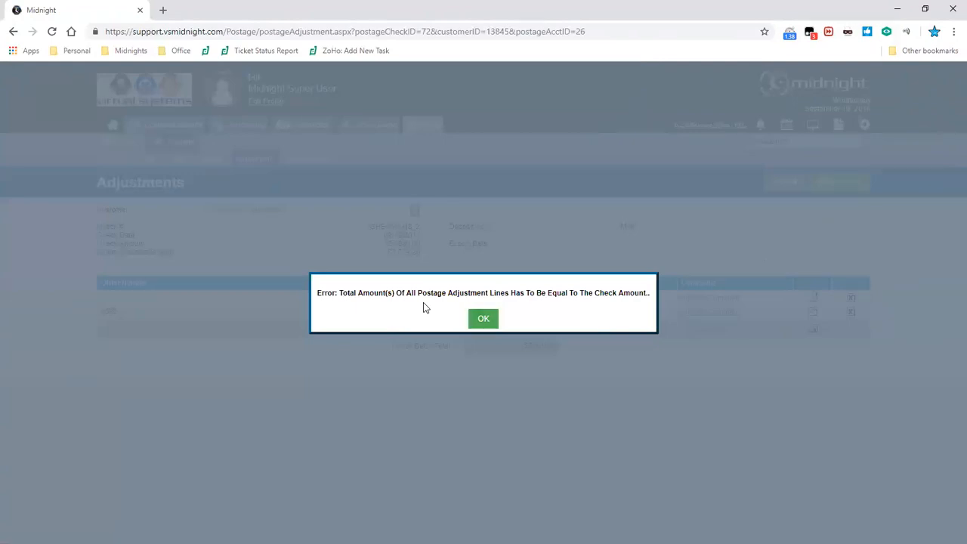
{"action": "key", "text": "Return"}
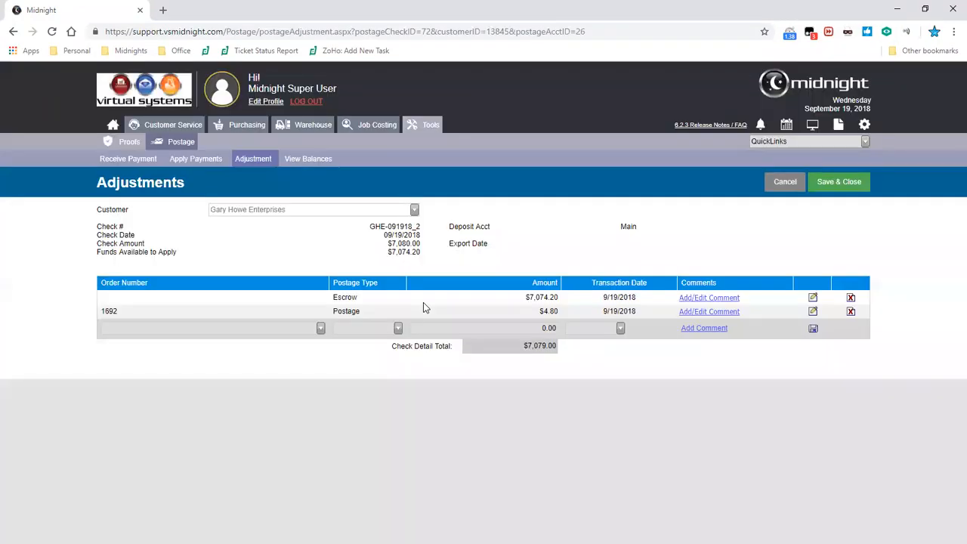
{"action": "left_click", "coordinate": [790, 183]}
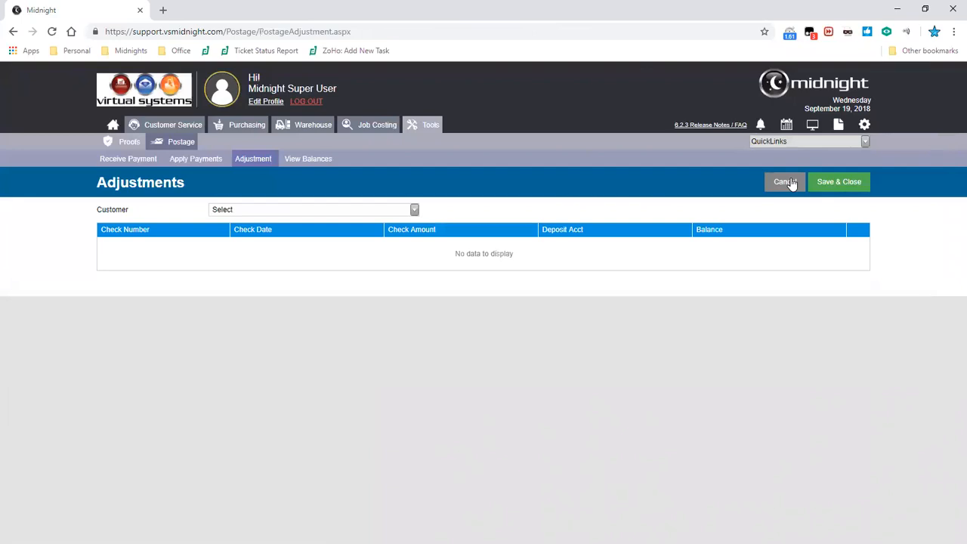
{"action": "left_click", "coordinate": [791, 183]}
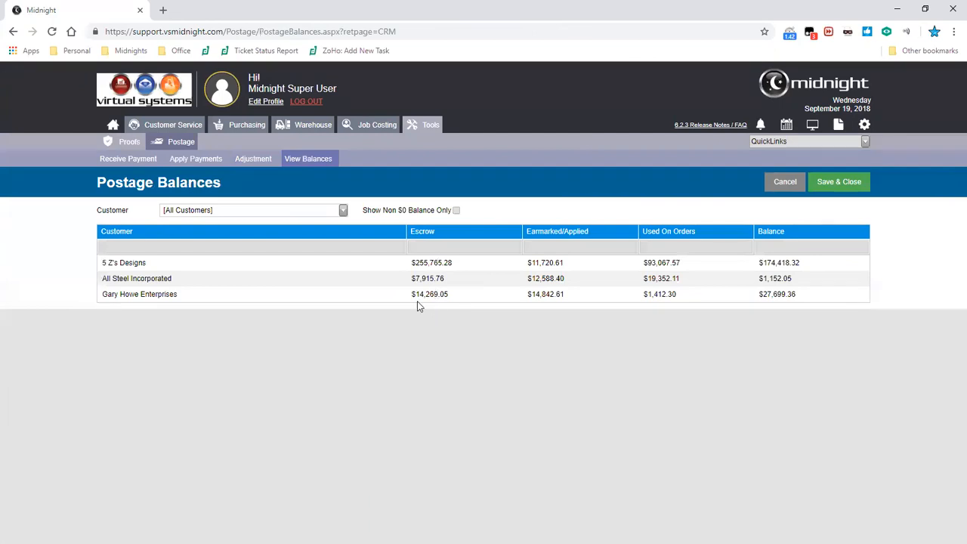
{"action": "left_click_drag", "start_coordinate": [449, 296], "coordinate": [402, 298]}
{"action": "left_click_drag", "start_coordinate": [565, 294], "coordinate": [532, 295]}
{"action": "left_click", "coordinate": [402, 302]}
{"action": "left_click_drag", "start_coordinate": [678, 296], "coordinate": [643, 296]}
{"action": "left_click", "coordinate": [808, 322]}
{"action": "left_click_drag", "start_coordinate": [799, 293], "coordinate": [753, 303]}
{"action": "left_click", "coordinate": [805, 356]}
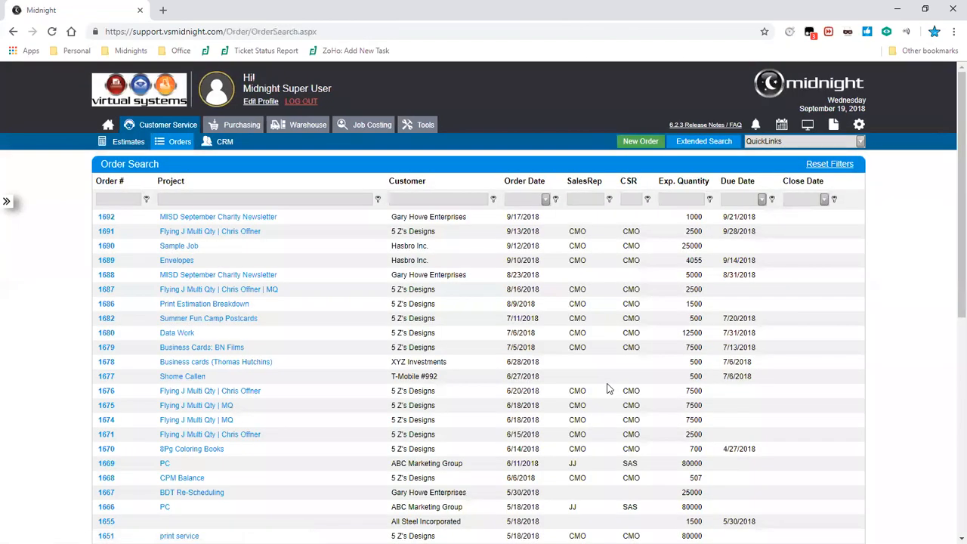
- View the postage reconciliation details and available codes for order 1692's Overnight postage, and leave without saving
{"action": "left_click", "coordinate": [251, 217]}
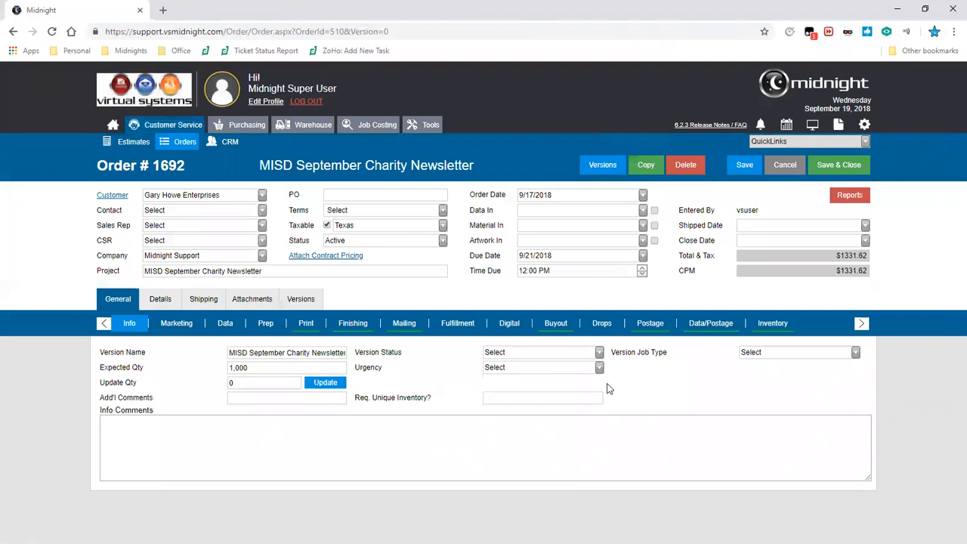
{"action": "left_click", "coordinate": [658, 326]}
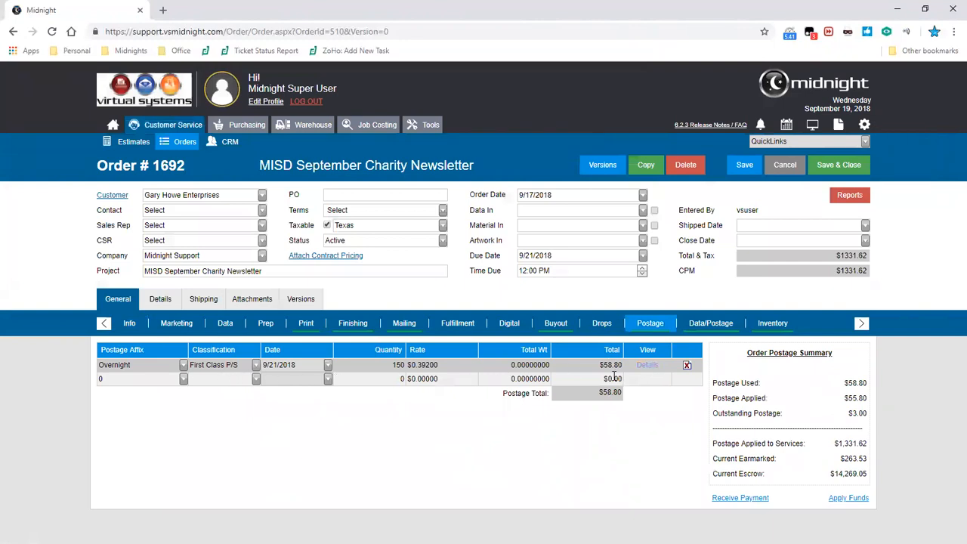
{"action": "left_click", "coordinate": [648, 366]}
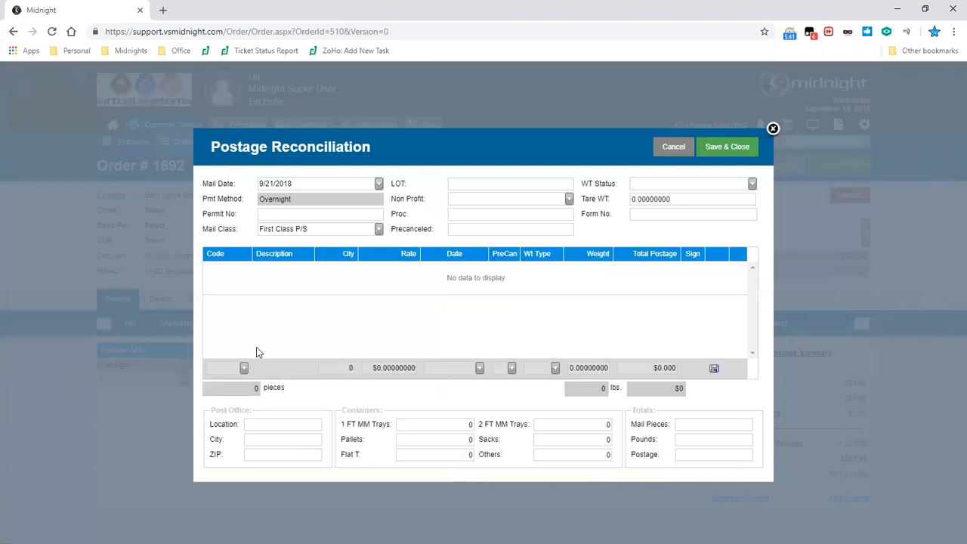
{"action": "left_click", "coordinate": [243, 367]}
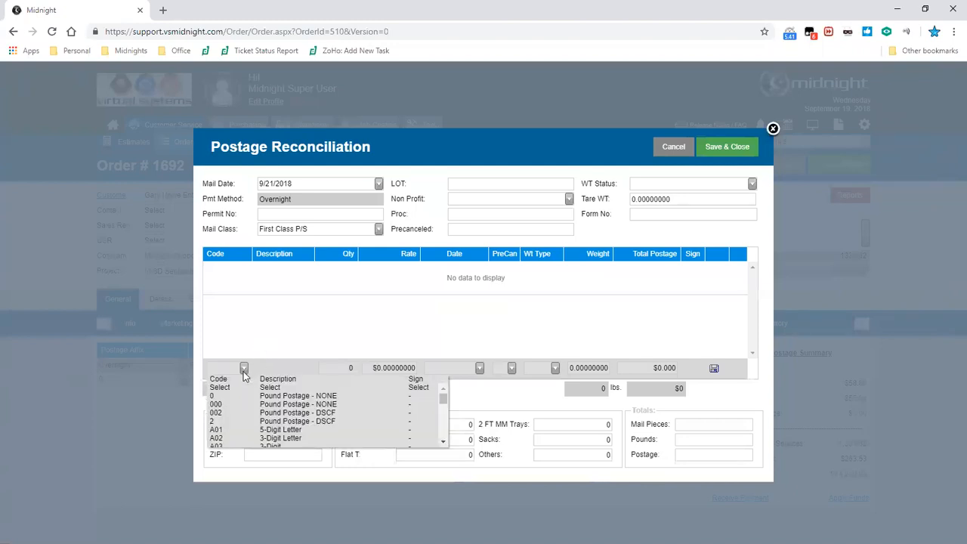
{"action": "left_click", "coordinate": [341, 360]}
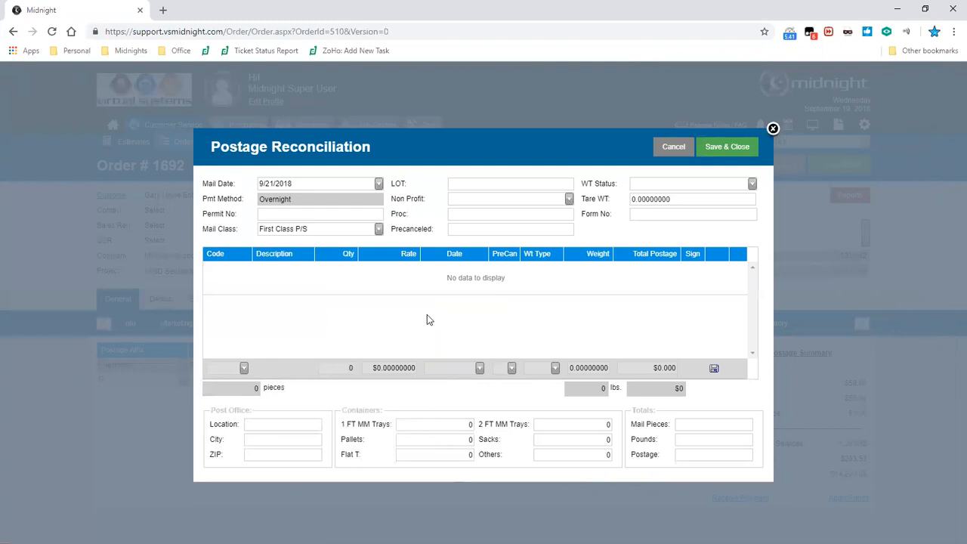
{"action": "left_click", "coordinate": [673, 146]}
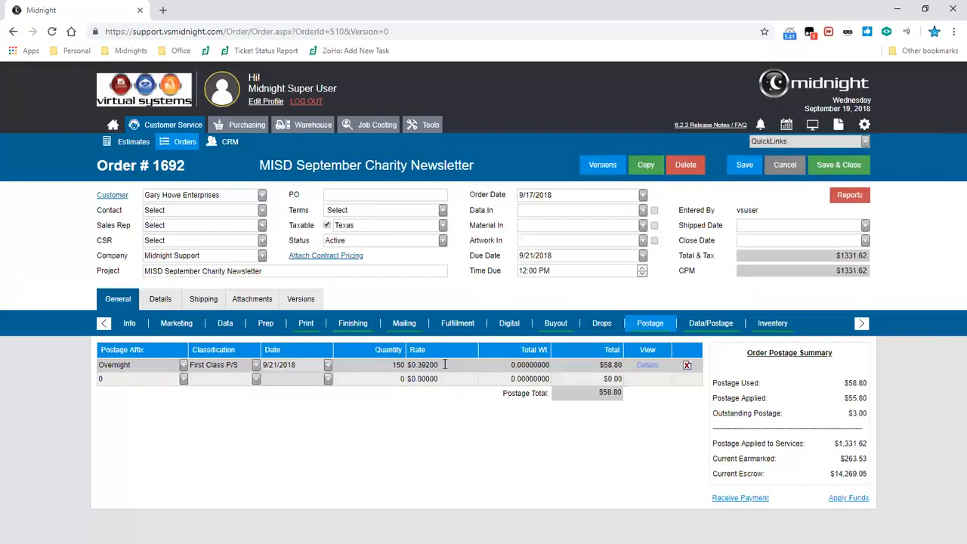
- Reopen the reconciliation details of order 1692's Overnight postage line and leave them without saving
{"action": "left_click", "coordinate": [646, 368]}
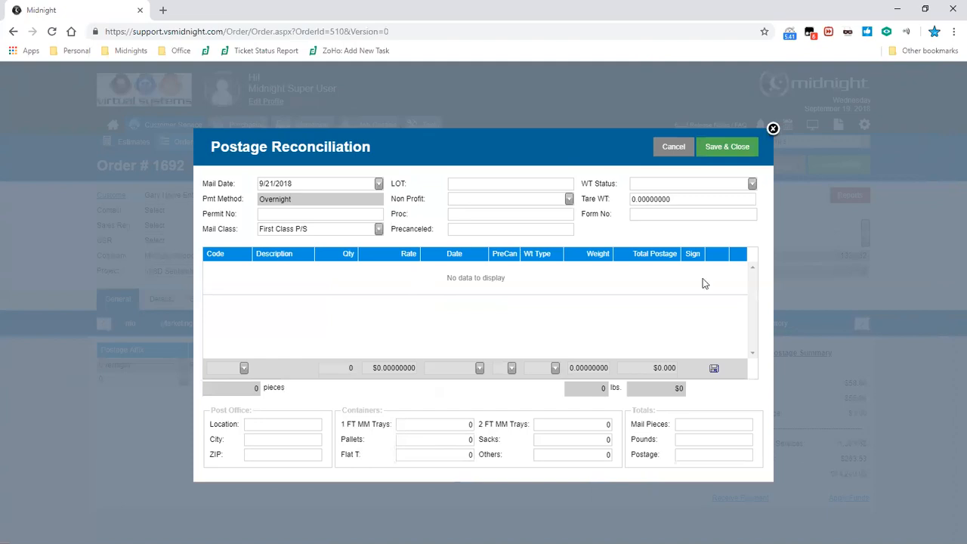
{"action": "left_click", "coordinate": [673, 148]}
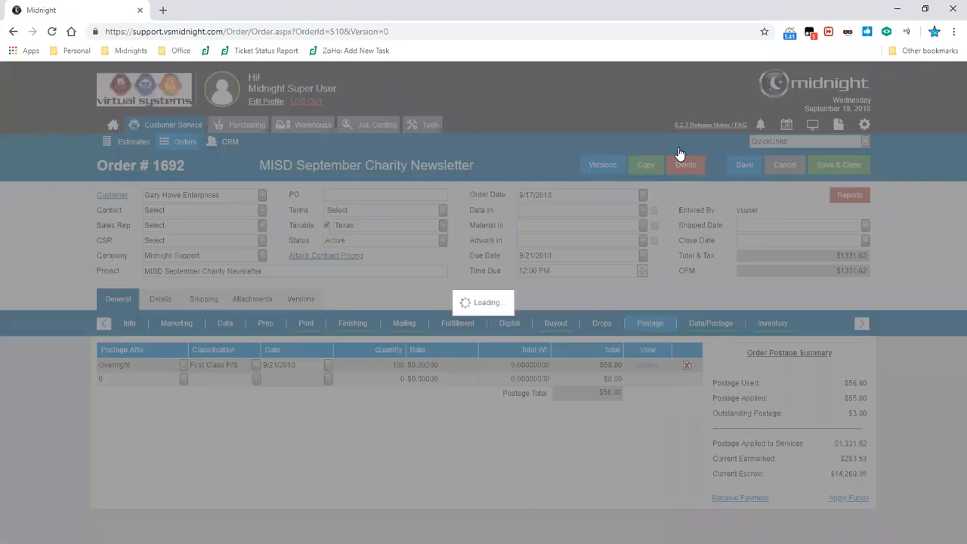
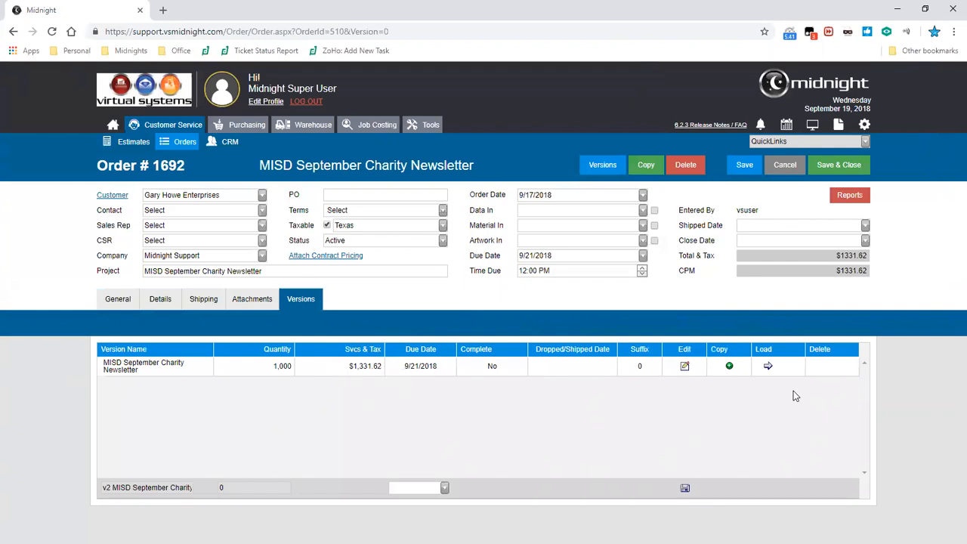
- Copy order 1692's MISD September Charity Newsletter version to a new v2 version with quantity 250 and due date 9/28/2018
{"action": "left_click", "coordinate": [729, 369]}
{"action": "left_click_drag", "start_coordinate": [468, 340], "coordinate": [407, 342]}
{"action": "type", "text": "250"}
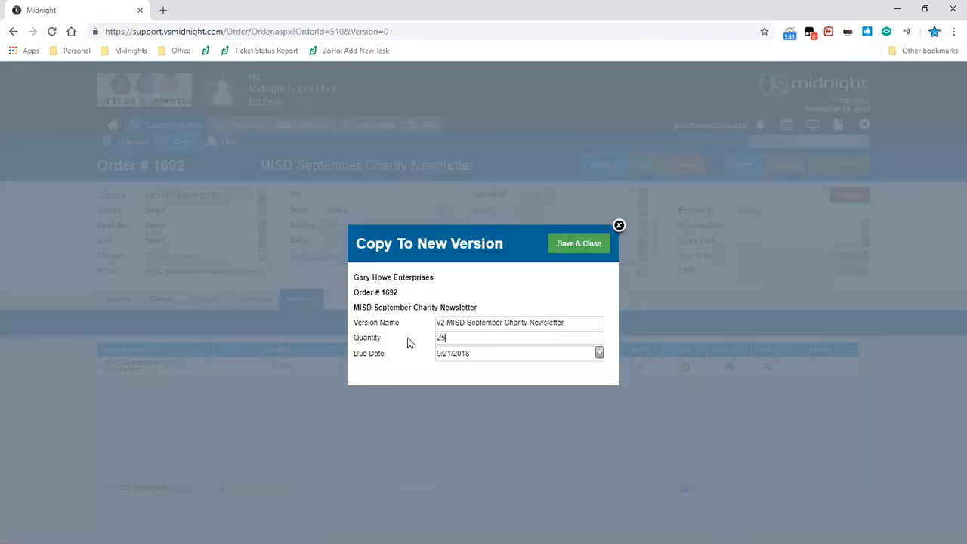
{"action": "left_click", "coordinate": [599, 353]}
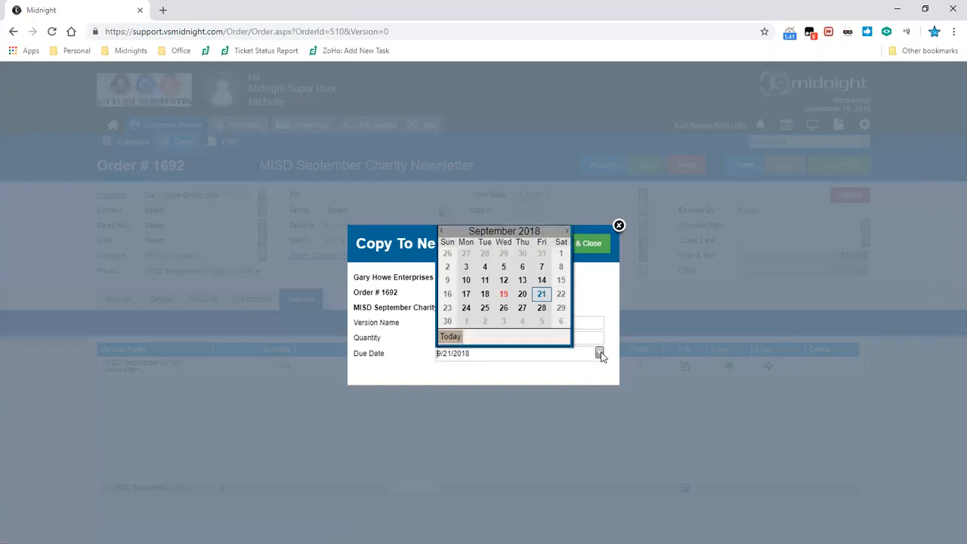
{"action": "left_click", "coordinate": [541, 307]}
{"action": "left_click", "coordinate": [580, 243]}
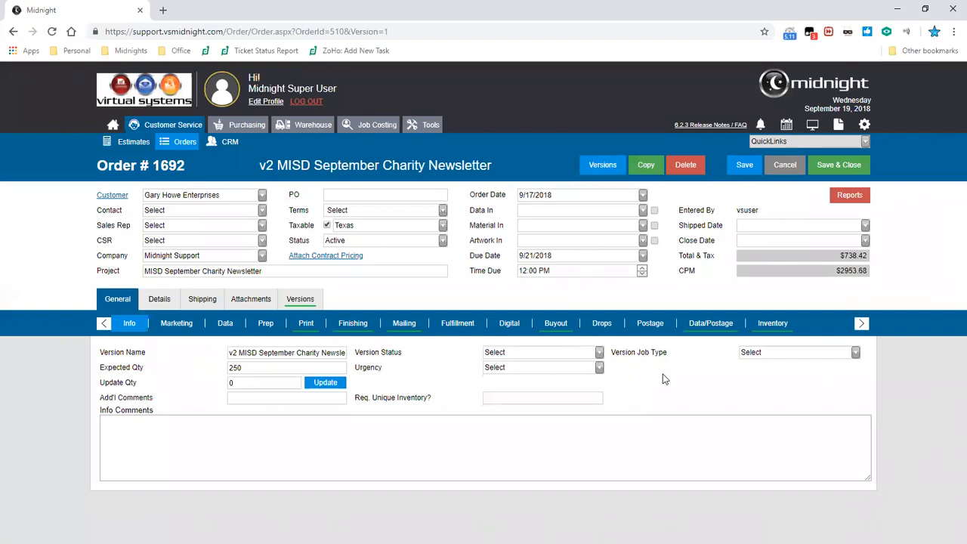
- Add a Stamp postage line to the v2 version with First Class classification, quantity 200 and rate $0.246
{"action": "left_click", "coordinate": [666, 332]}
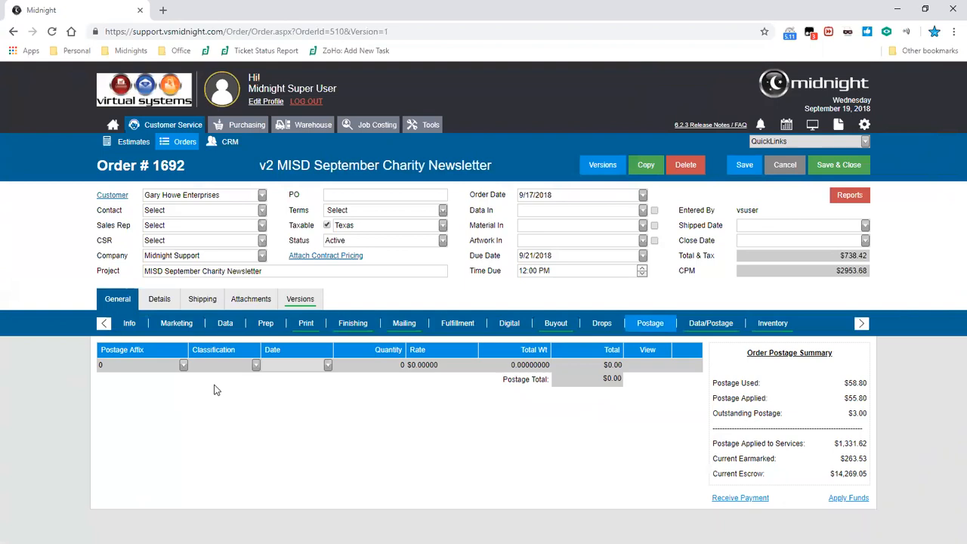
{"action": "left_click", "coordinate": [183, 365]}
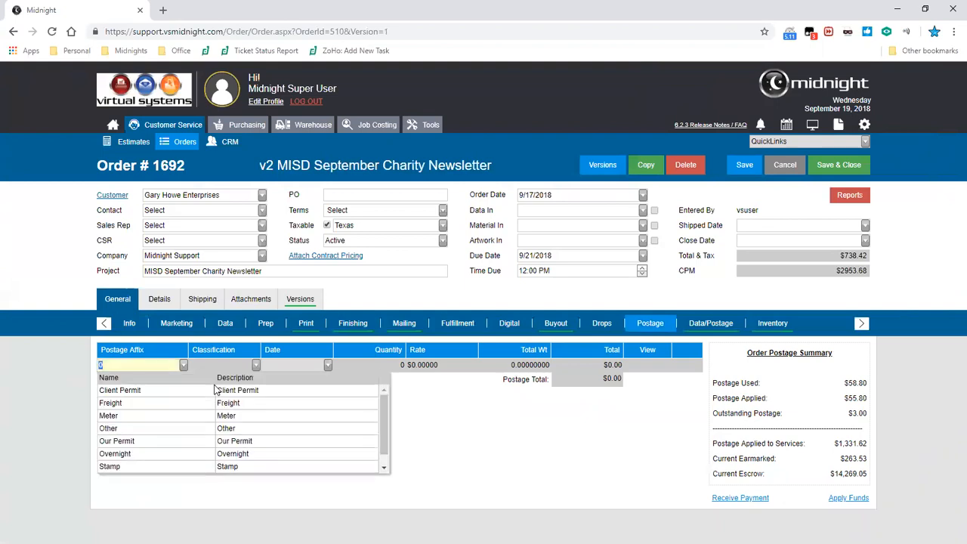
{"action": "left_click", "coordinate": [186, 465]}
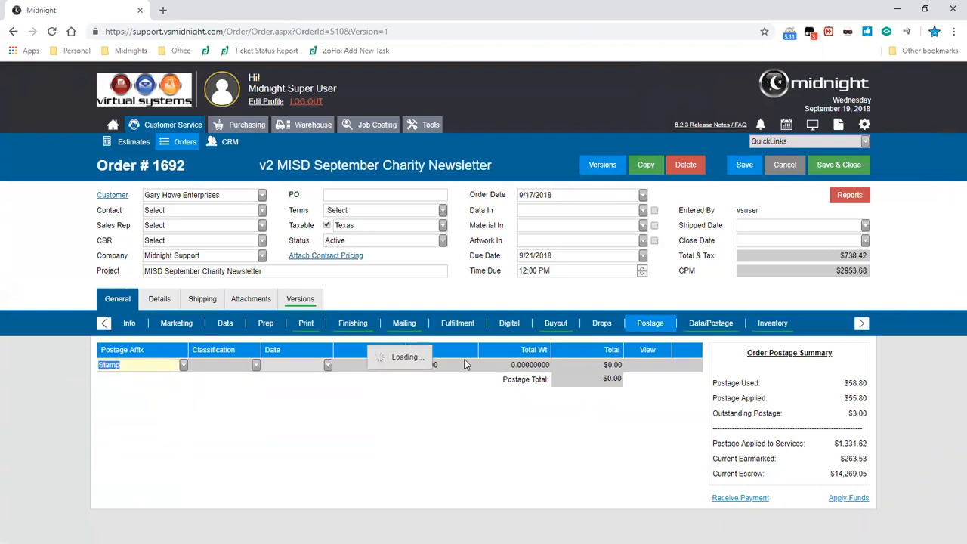
{"action": "left_click", "coordinate": [249, 390]}
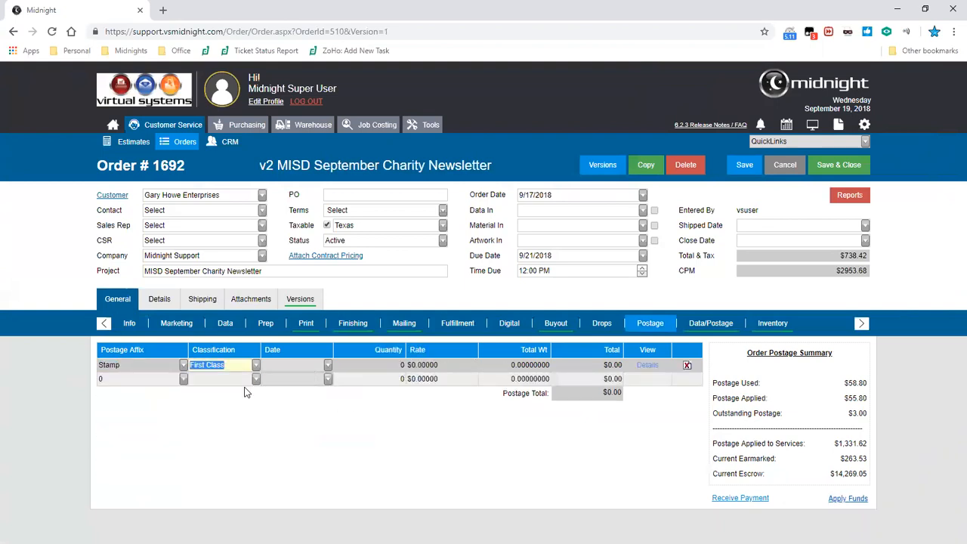
{"action": "key", "text": "Tab"}
{"action": "type", "text": "200"}
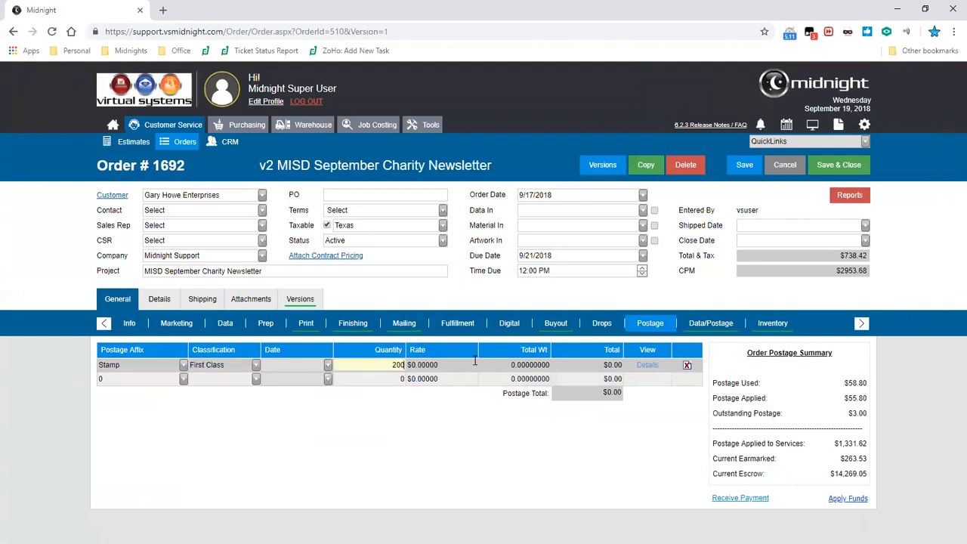
{"action": "key", "text": "Tab"}
{"action": "type", "text": ".24"}
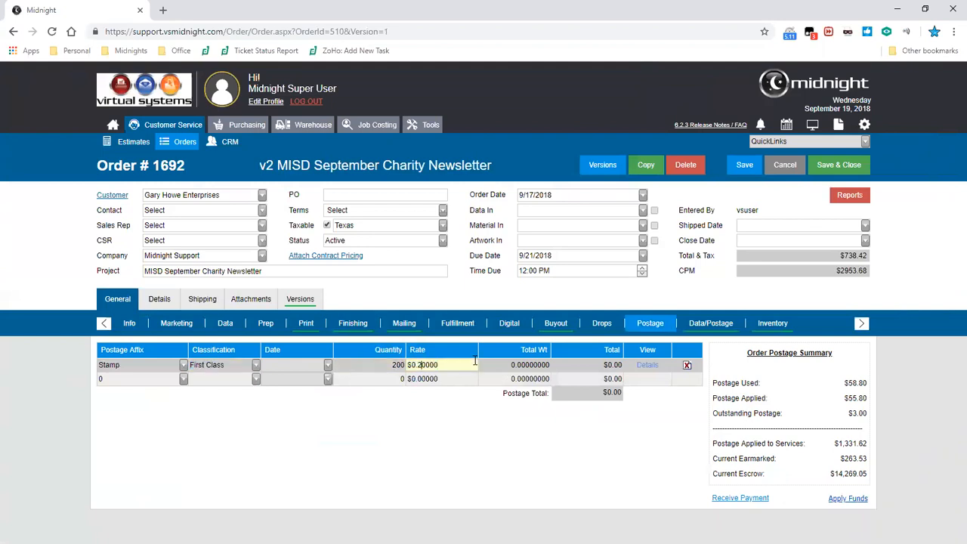
{"action": "type", "text": "6"}
{"action": "key", "text": "Tab"}
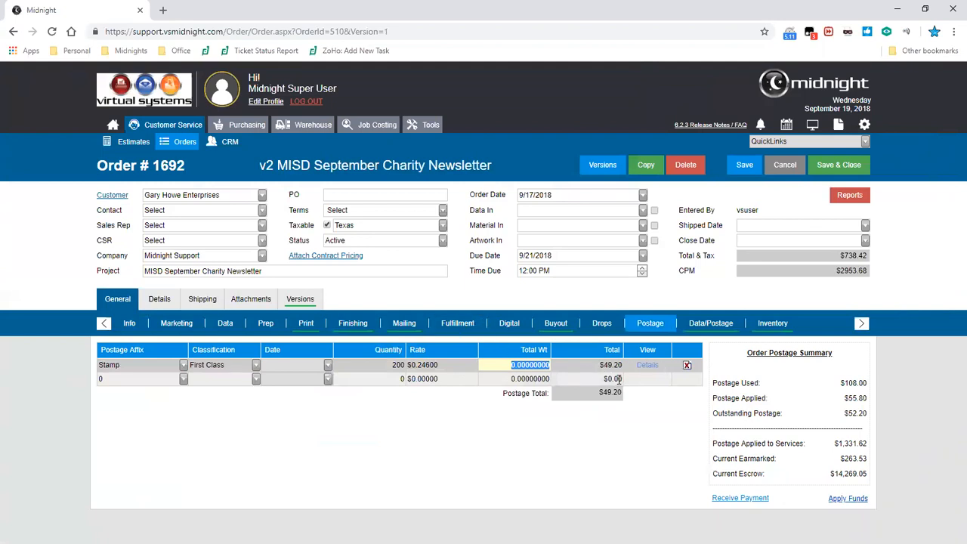
{"action": "left_click", "coordinate": [747, 383]}
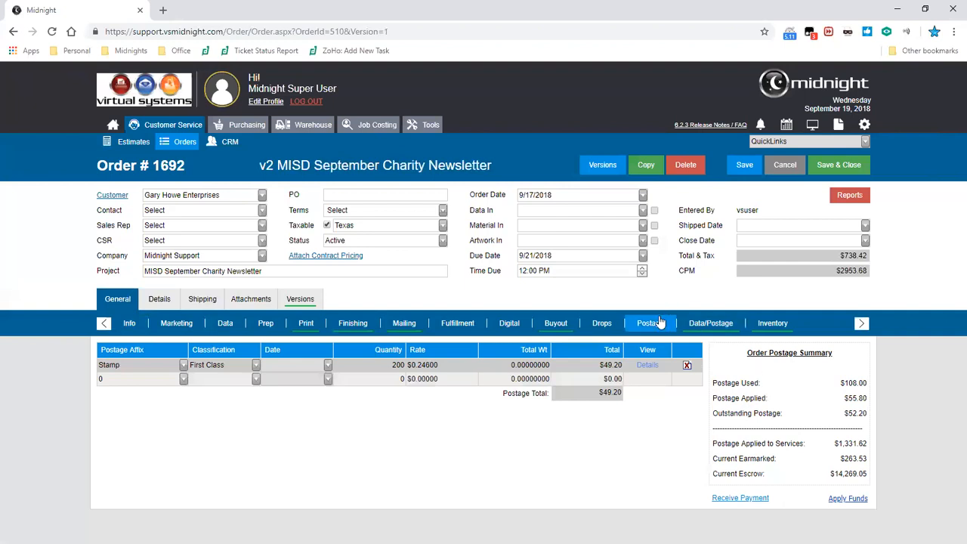
- Apply $52.20 of postage funds to order 1692 with the leftover applied to services, and save
{"action": "left_click", "coordinate": [849, 499]}
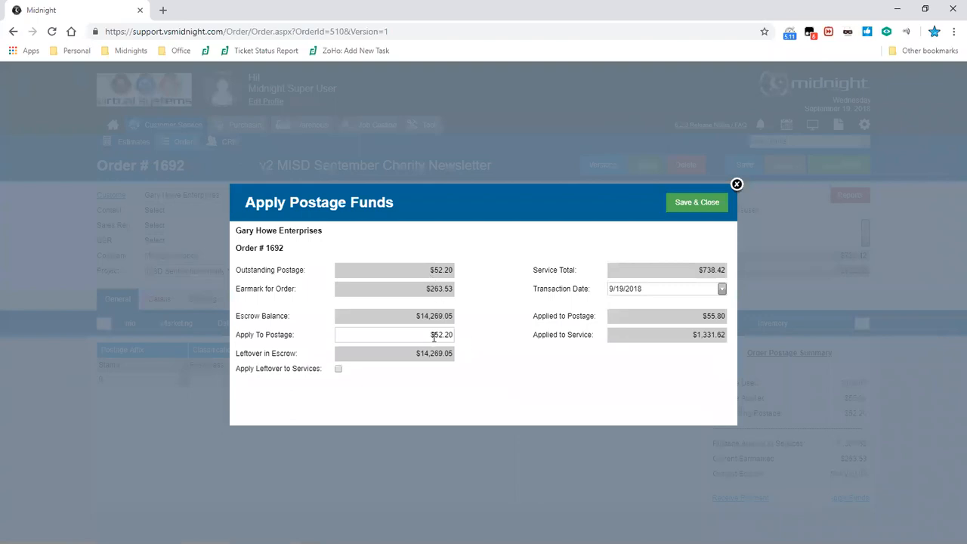
{"action": "left_click", "coordinate": [338, 369]}
{"action": "mouse_move", "coordinate": [459, 337]}
{"action": "left_mouse_down"}
{"action": "mouse_move", "coordinate": [425, 333]}
{"action": "mouse_move", "coordinate": [459, 338]}
{"action": "left_mouse_up"}
{"action": "left_click", "coordinate": [435, 336]}
{"action": "left_click", "coordinate": [706, 214]}
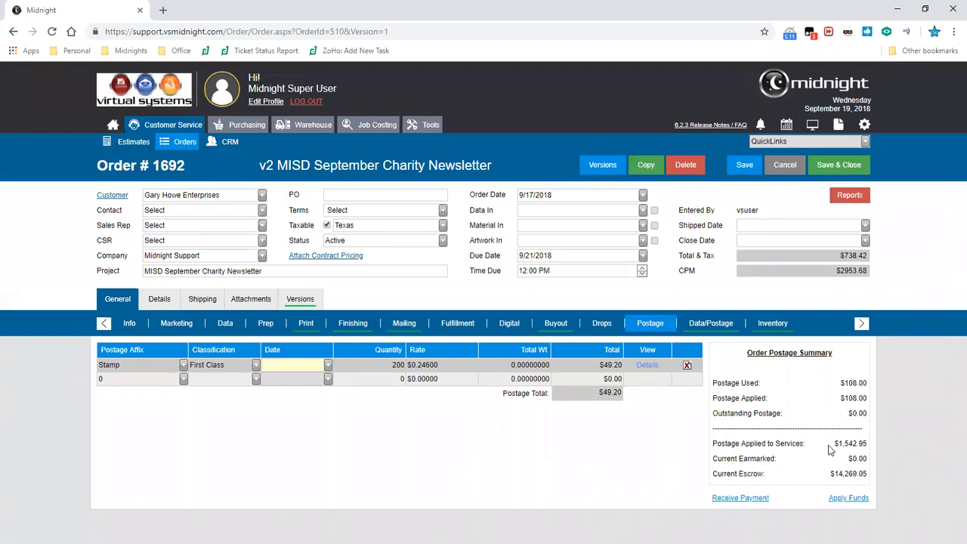
- Review the order's Postage Applied to Services, Postage Applied and Current Escrow amounts, and save and close the order
{"action": "left_click_drag", "start_coordinate": [833, 444], "coordinate": [868, 446]}
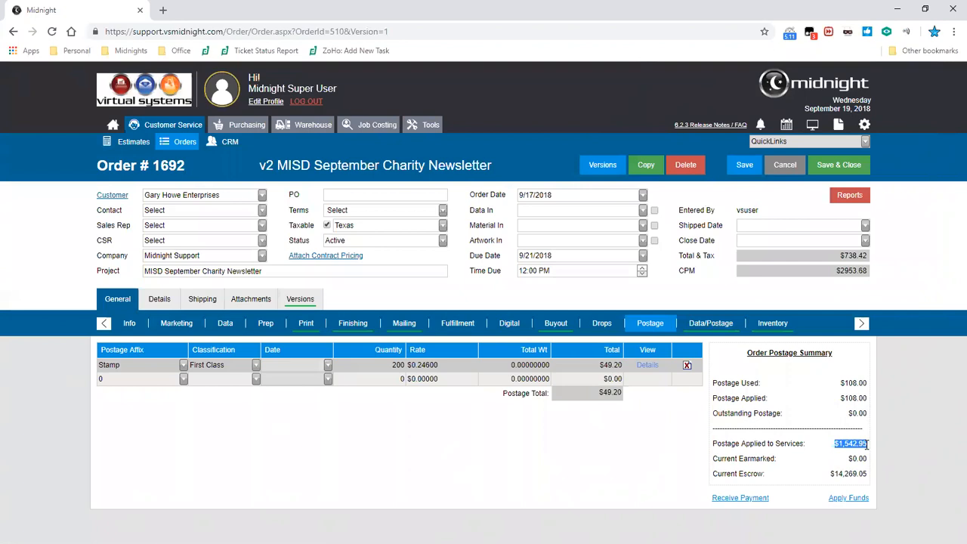
{"action": "left_click", "coordinate": [867, 444]}
{"action": "left_click_drag", "start_coordinate": [840, 399], "coordinate": [867, 401]}
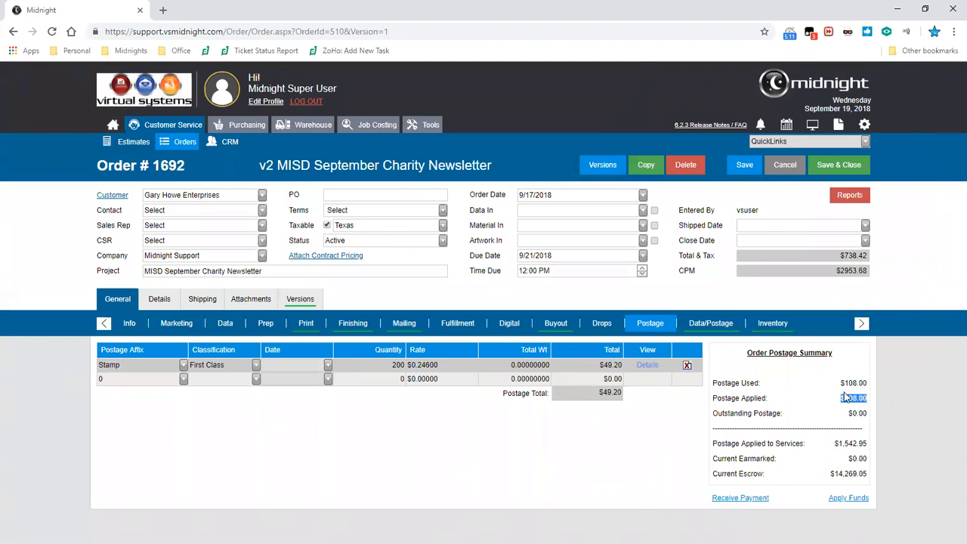
{"action": "left_click", "coordinate": [848, 473]}
{"action": "left_click_drag", "start_coordinate": [830, 474], "coordinate": [867, 473]}
{"action": "left_click", "coordinate": [838, 166]}
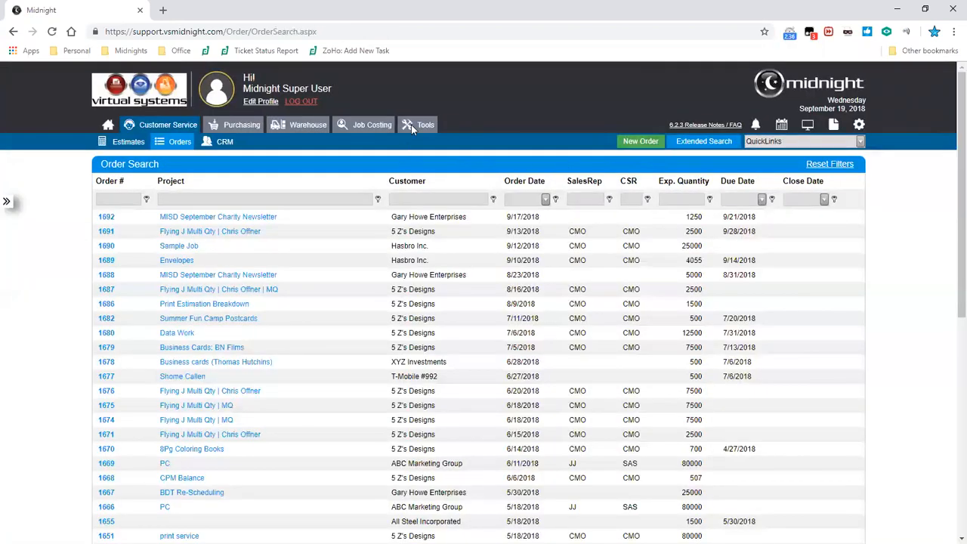
- View check ABCD-1640 of Gary Howe Enterprises for applying postage payments, and cancel out of it
{"action": "left_click", "coordinate": [411, 127]}
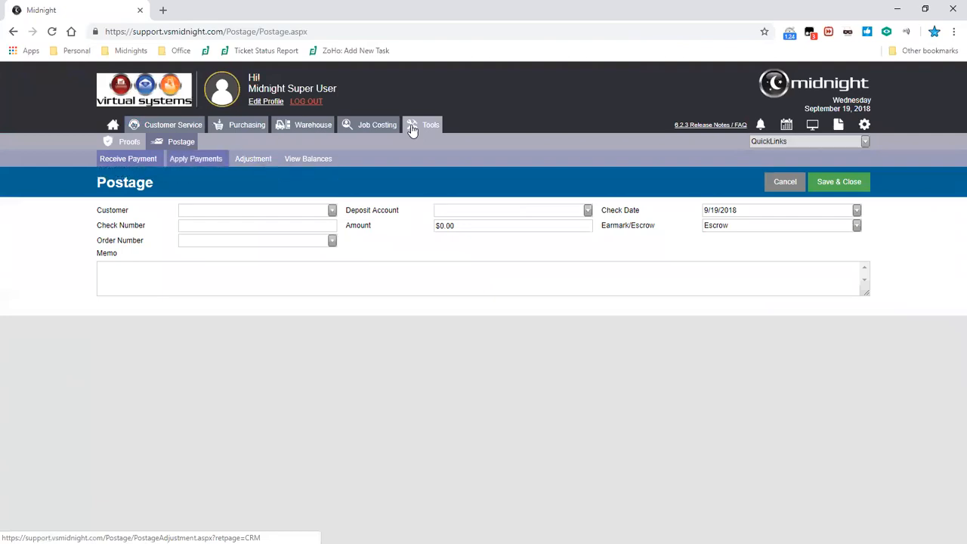
{"action": "left_click", "coordinate": [195, 159]}
{"action": "left_click", "coordinate": [414, 210]}
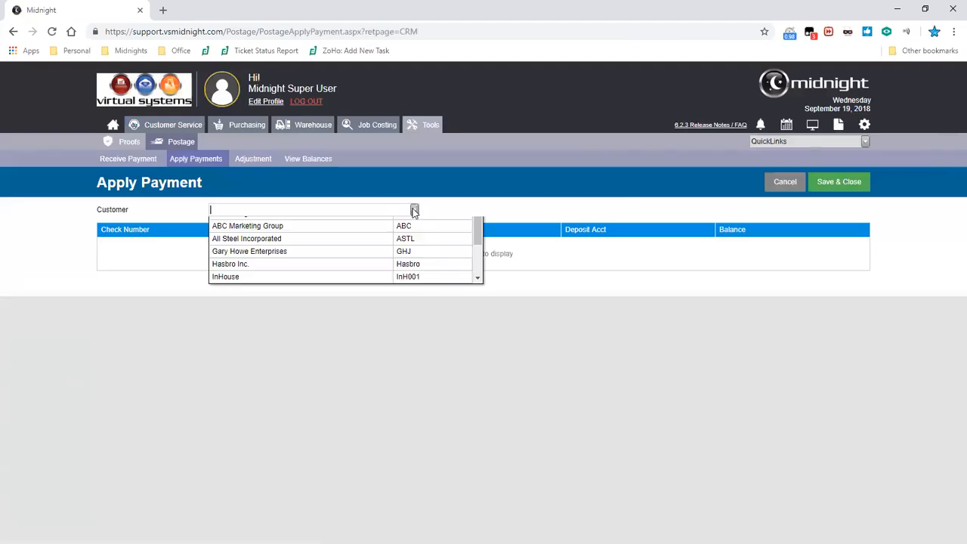
{"action": "left_click", "coordinate": [343, 287]}
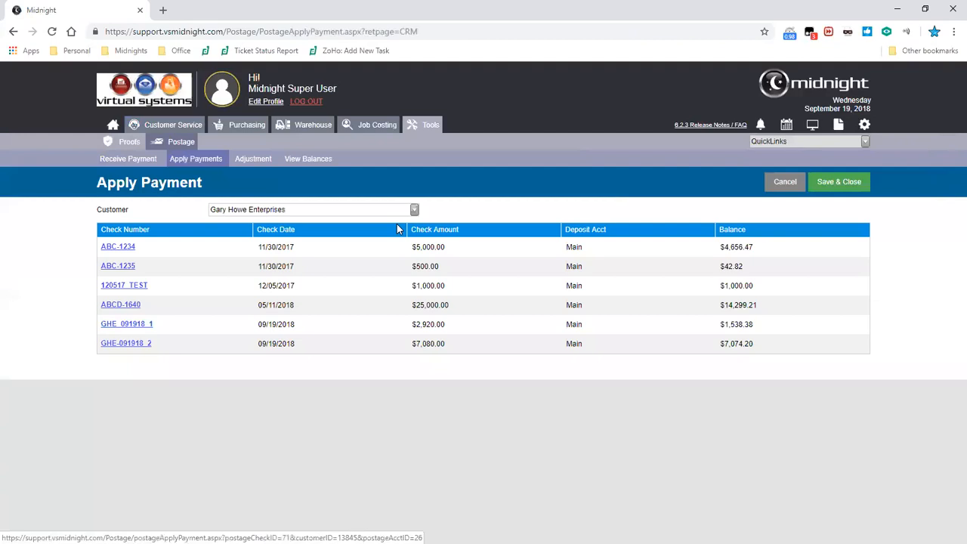
{"action": "left_click", "coordinate": [121, 305]}
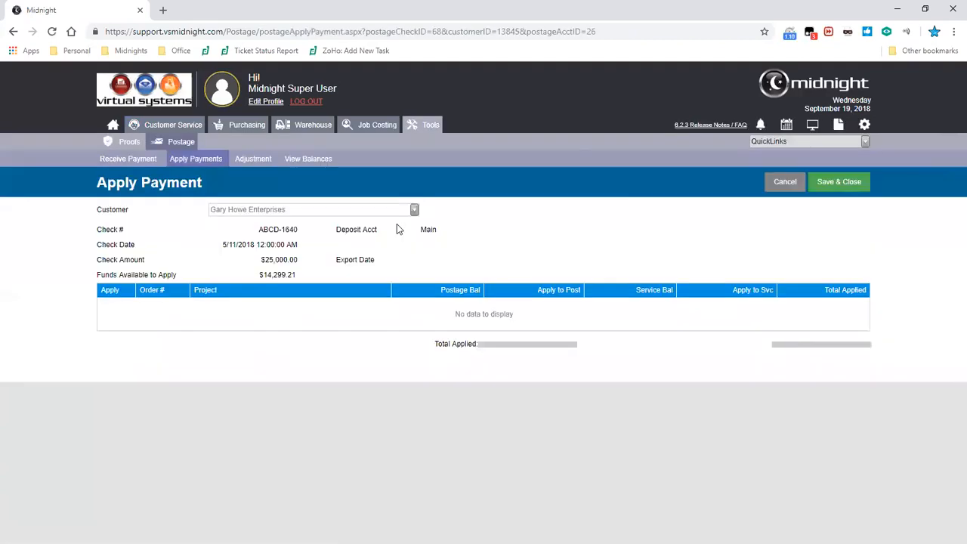
{"action": "left_click", "coordinate": [783, 182]}
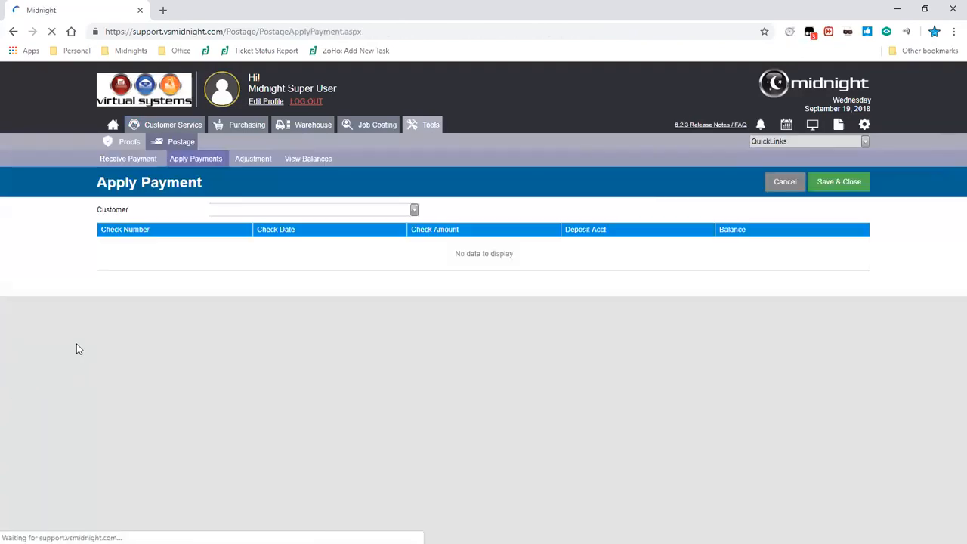
- Check ABC Marketing Group for postage checks available to apply
{"action": "left_click", "coordinate": [414, 209]}
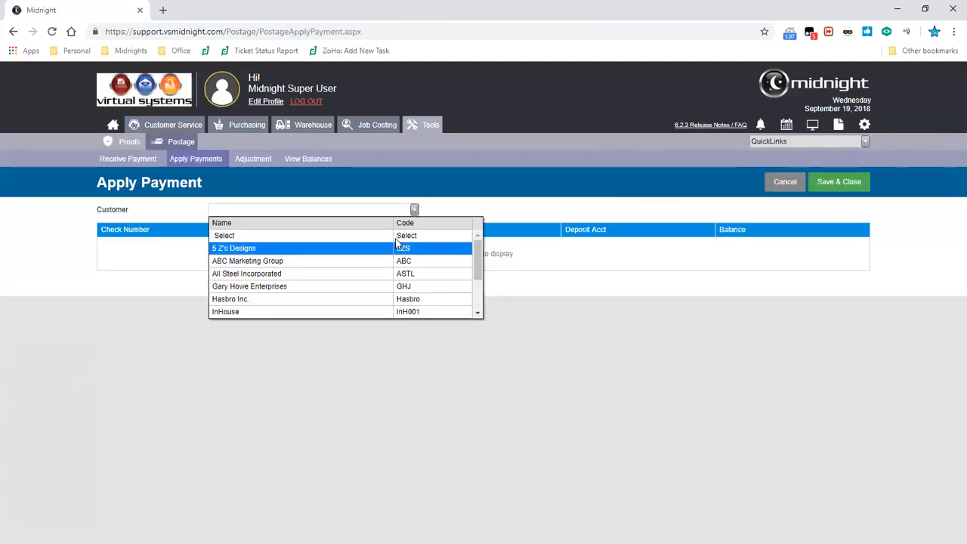
{"action": "key", "text": "Down"}
{"action": "key", "text": "Down"}
{"action": "key", "text": "Down"}
{"action": "key", "text": "Up"}
{"action": "key", "text": "Up"}
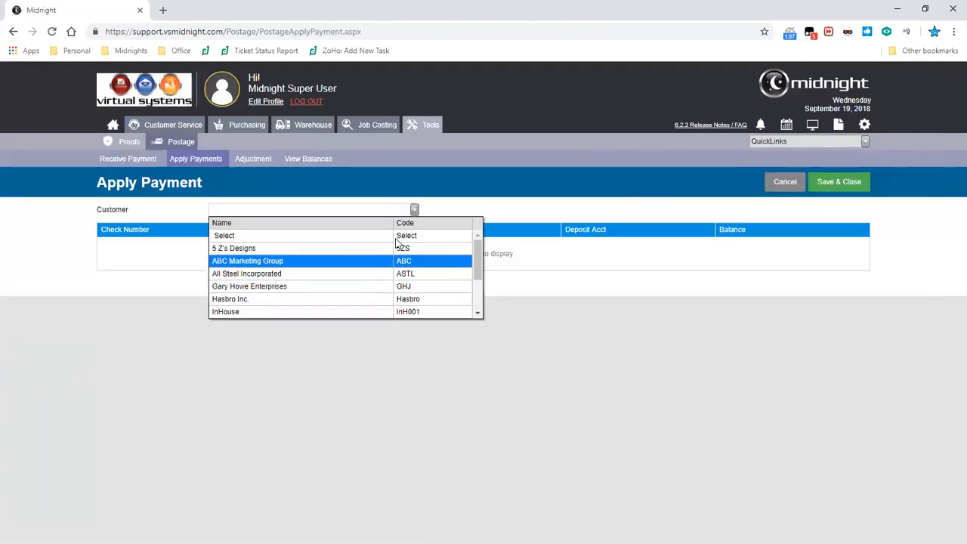
{"action": "key", "text": "Return"}
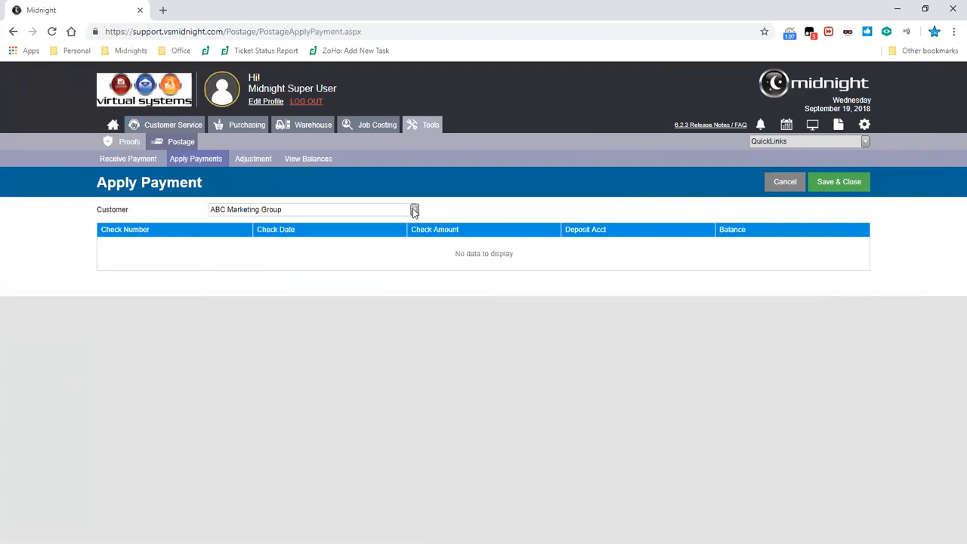
- Switch the customer to 5 Z's Designs and open check Prepay_05022018 for applying
{"action": "left_click", "coordinate": [413, 210]}
{"action": "key", "text": "Down"}
{"action": "key", "text": "Down"}
{"action": "key", "text": "Down"}
{"action": "key", "text": "Down"}
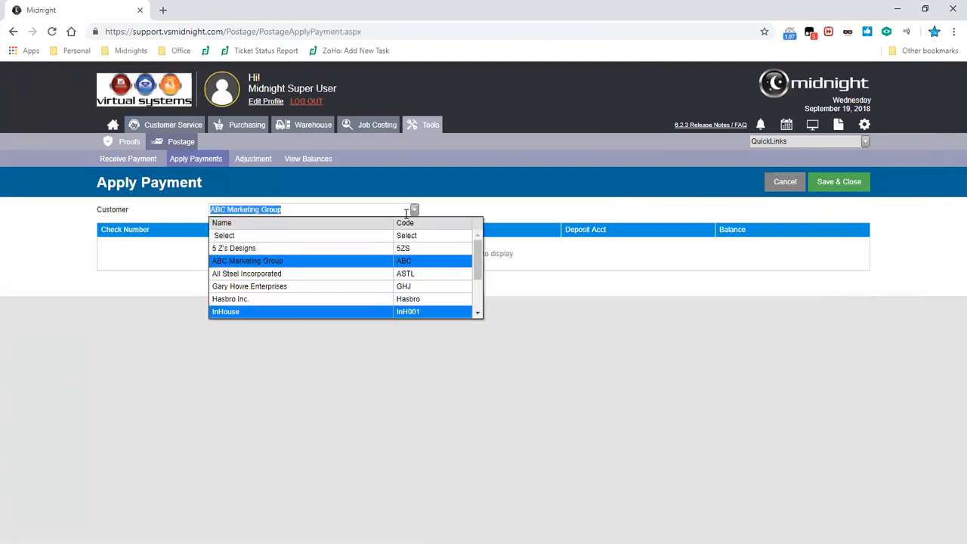
{"action": "key", "text": "Up"}
{"action": "key", "text": "Up"}
{"action": "key", "text": "Up"}
{"action": "key", "text": "Up"}
{"action": "key", "text": "Up"}
{"action": "key", "text": "Return"}
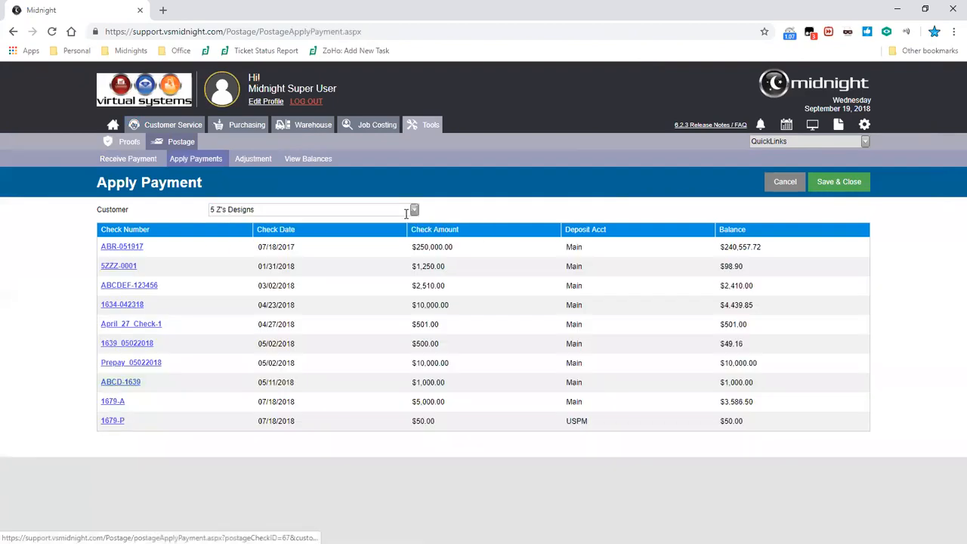
{"action": "key", "text": "Return"}
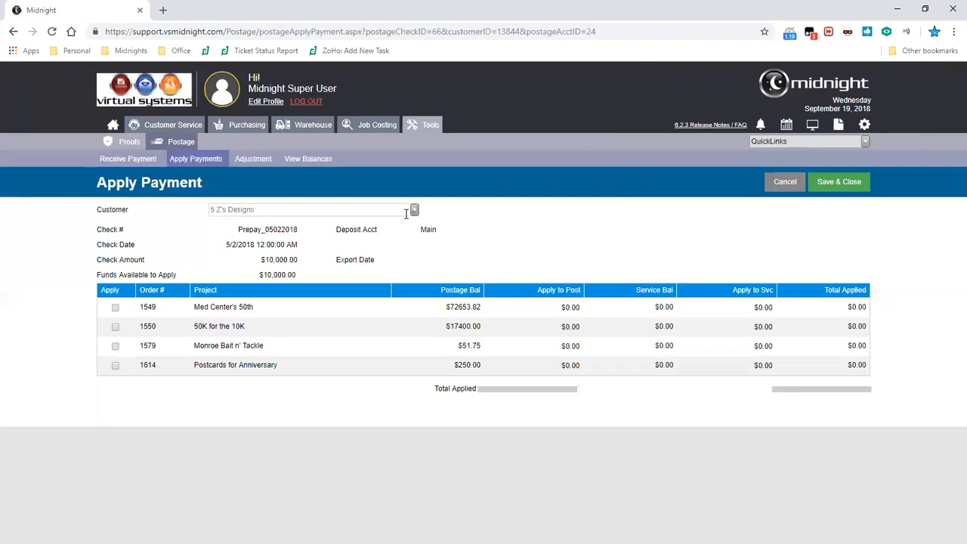
- Try to apply the check to order 1549, Med Center's 50th, and deselect that order
{"action": "key", "text": "space"}
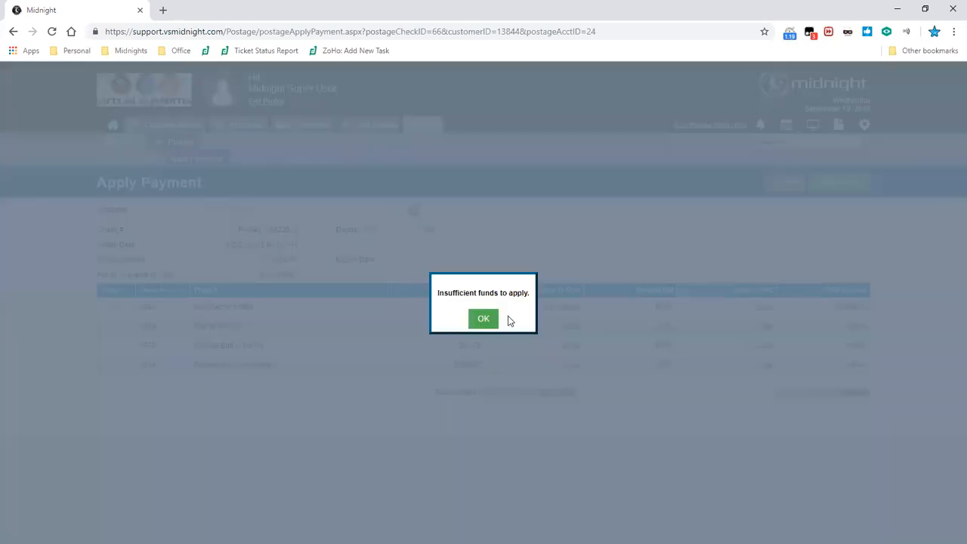
{"action": "left_click", "coordinate": [484, 321]}
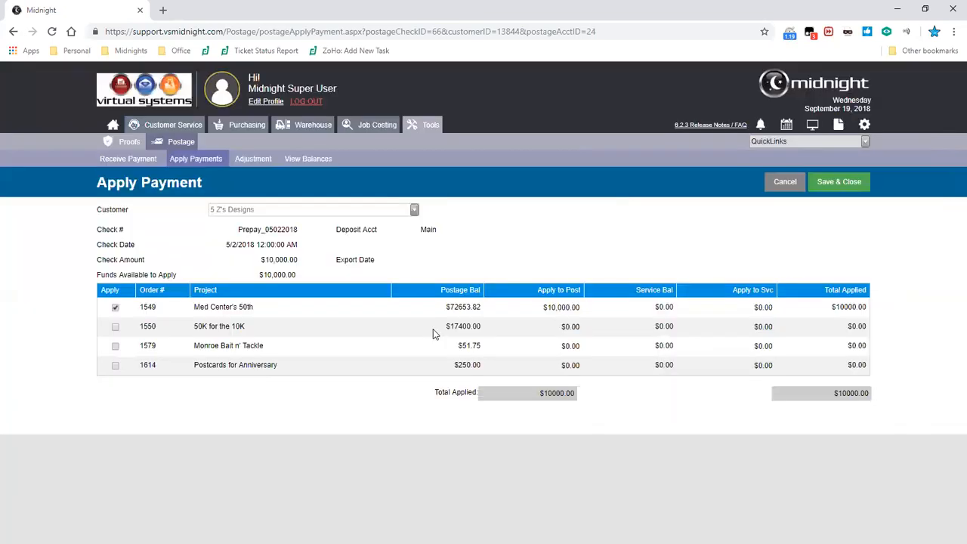
{"action": "key", "text": "shift+Tab"}
{"action": "key", "text": "space"}
- Apply the check to the postage balances of orders 1579 and 1614, review the total applied, and save the payment
{"action": "key", "text": "Tab"}
{"action": "key", "text": "Tab"}
{"action": "key", "text": "space"}
{"action": "key", "text": "Tab"}
{"action": "key", "text": "space"}
{"action": "left_click_drag", "start_coordinate": [497, 391], "coordinate": [597, 405]}
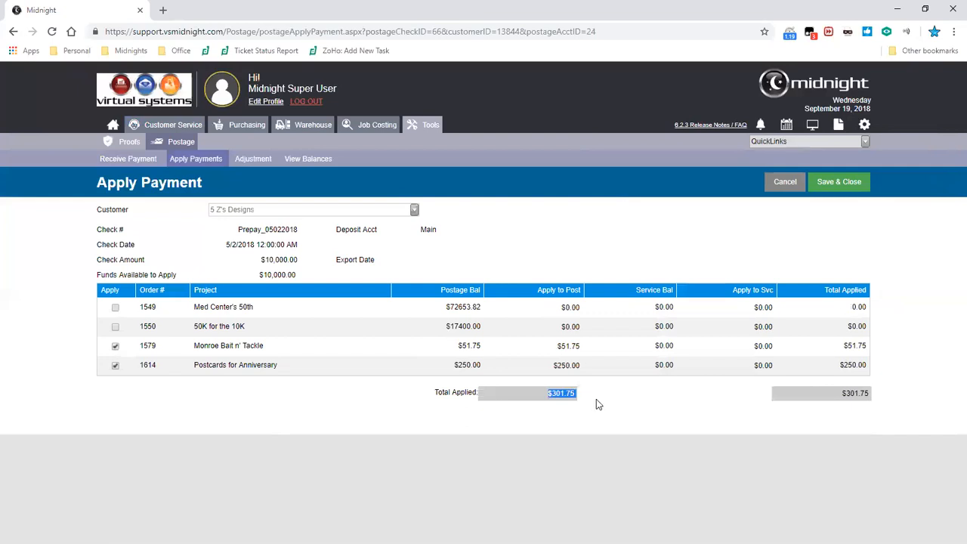
{"action": "left_click", "coordinate": [571, 401]}
{"action": "left_click", "coordinate": [834, 189]}
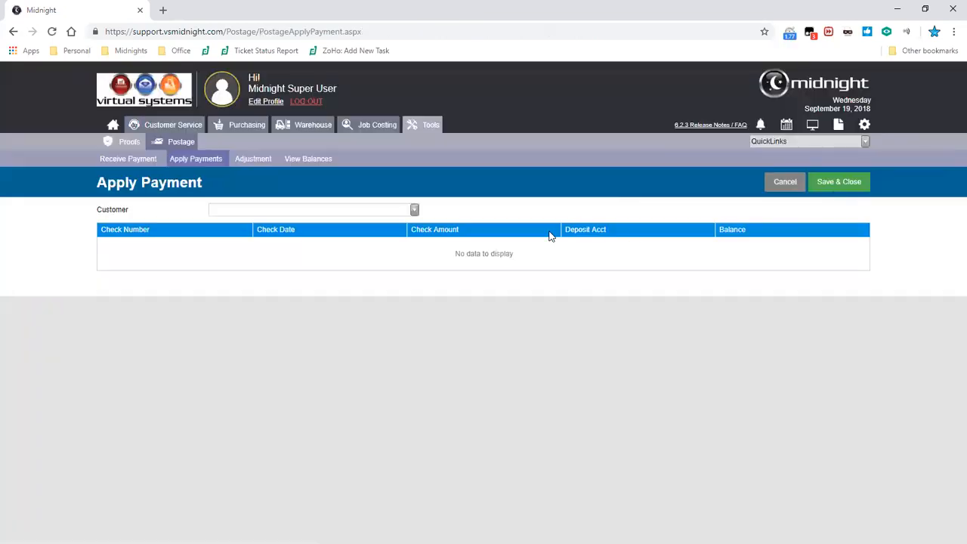
- Open check GHE-091918_2 of Gary Howe Enterprises in the postage adjustments
{"action": "left_click", "coordinate": [253, 158]}
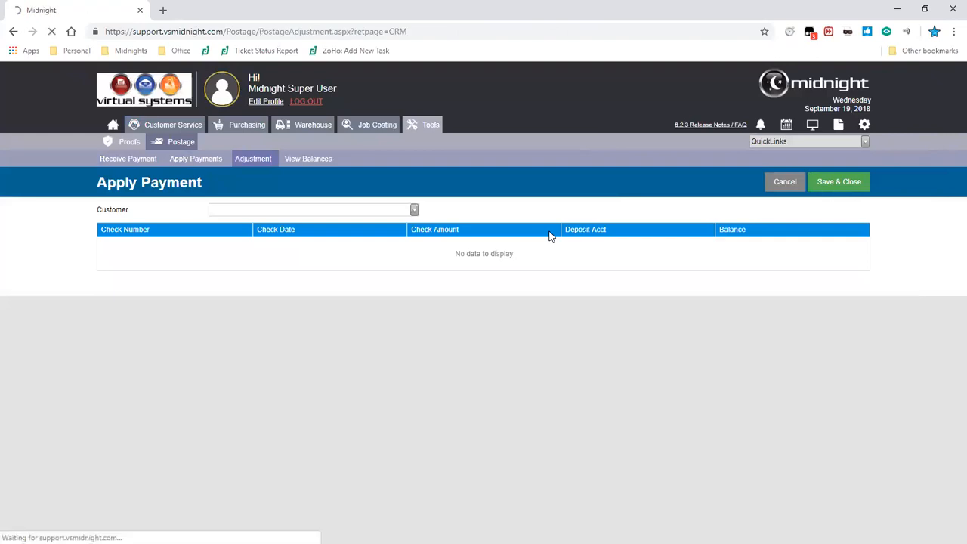
{"action": "left_click", "coordinate": [414, 209]}
{"action": "left_click", "coordinate": [404, 287]}
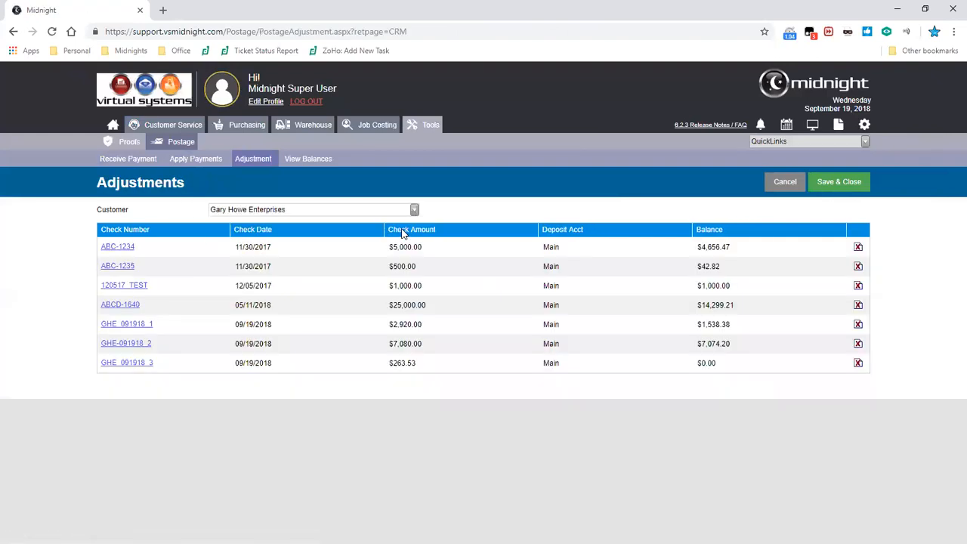
{"action": "left_click", "coordinate": [127, 343]}
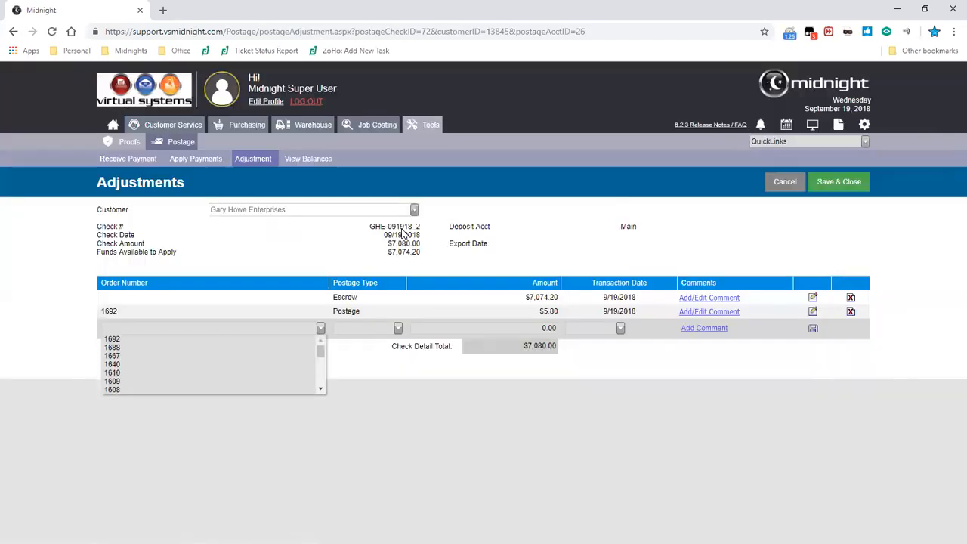
- Examine the orders available for a new adjustment line and the check's Escrow line, and save and close the adjustment
{"action": "scroll", "coordinate": [321, 359], "scroll_direction": "down", "scroll_amount": 2}
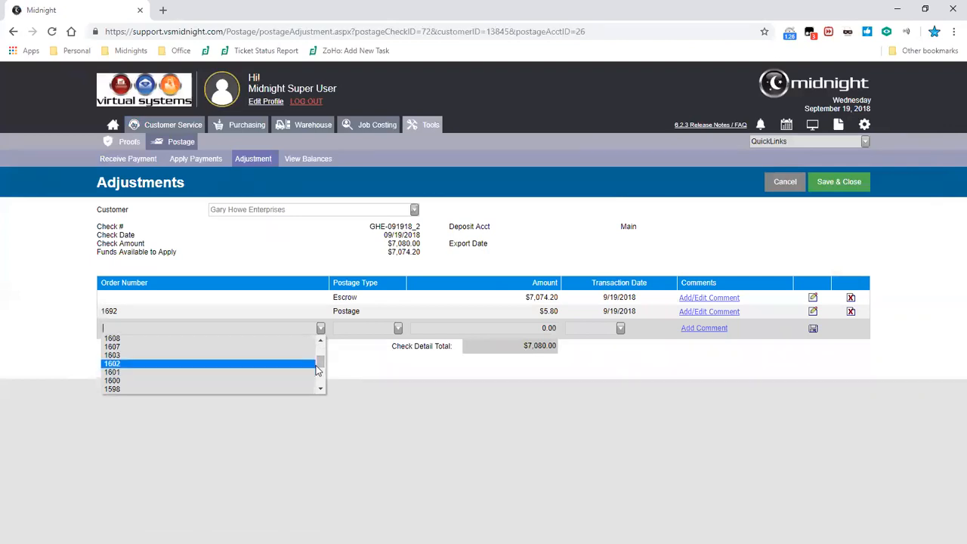
{"action": "left_click", "coordinate": [363, 408]}
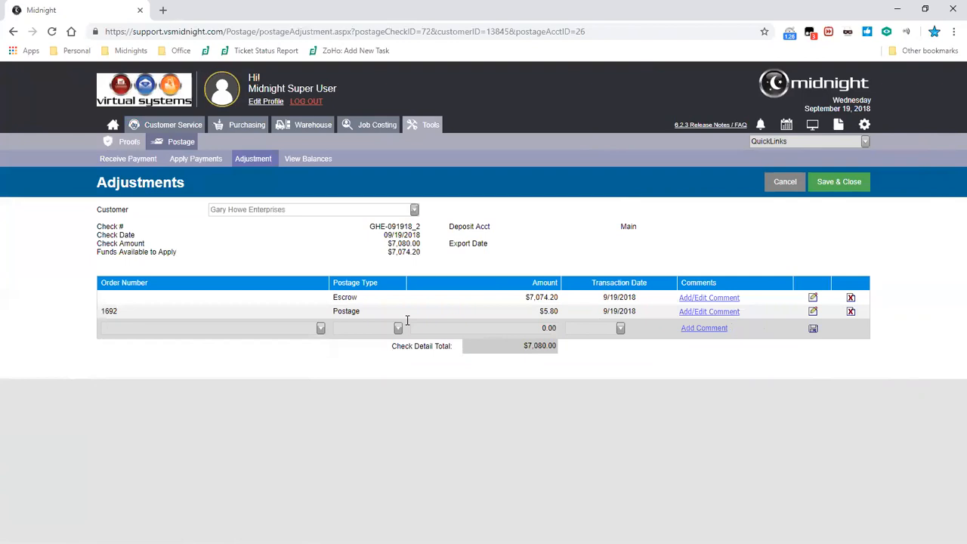
{"action": "double_click", "coordinate": [345, 298]}
{"action": "left_click", "coordinate": [407, 320]}
{"action": "left_click", "coordinate": [817, 186]}
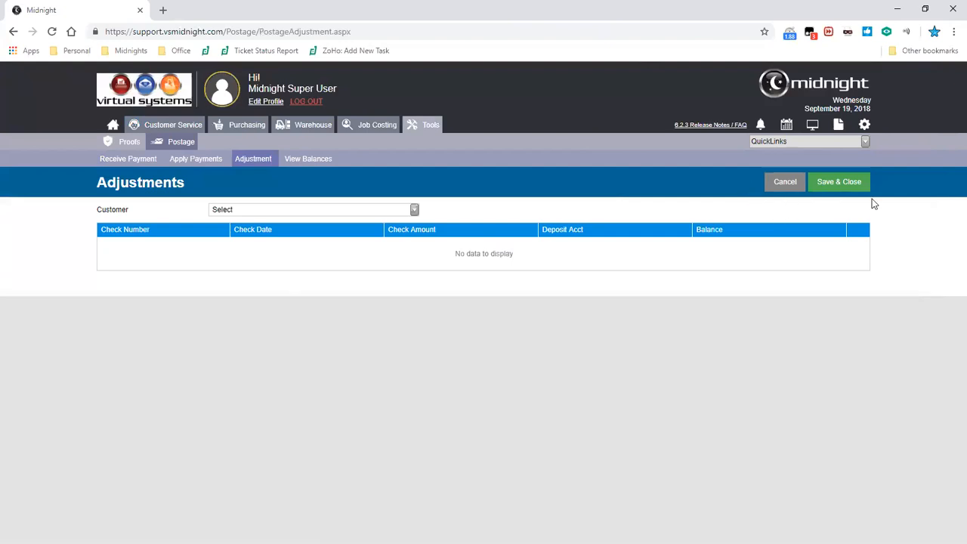
- Open the Postage Inventory transactions in the Accounting section of the system settings
{"action": "left_click", "coordinate": [864, 125]}
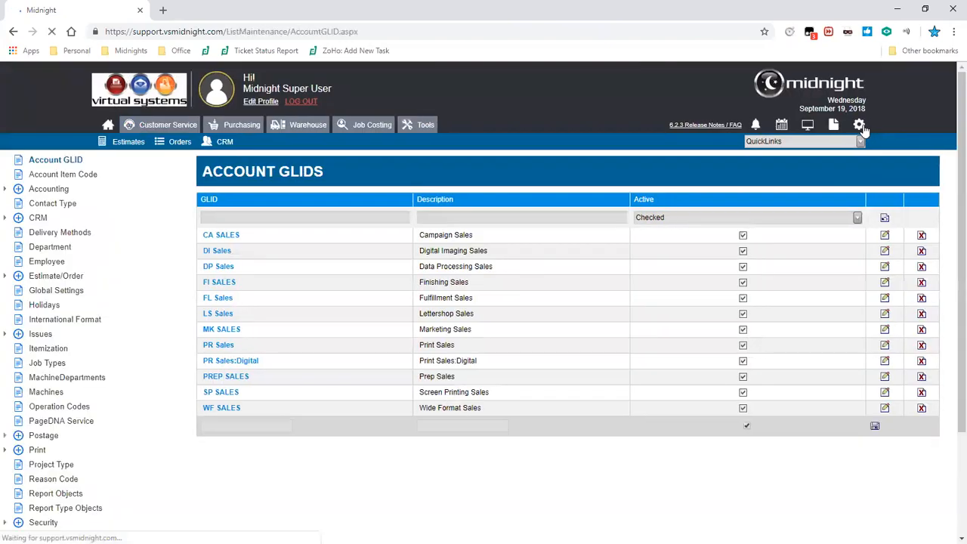
{"action": "left_click", "coordinate": [16, 189]}
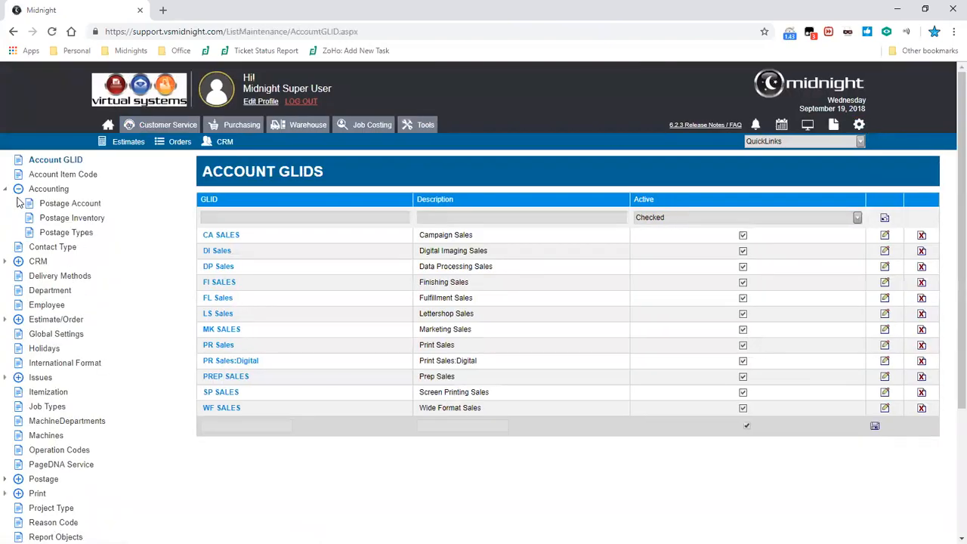
{"action": "left_click", "coordinate": [79, 220]}
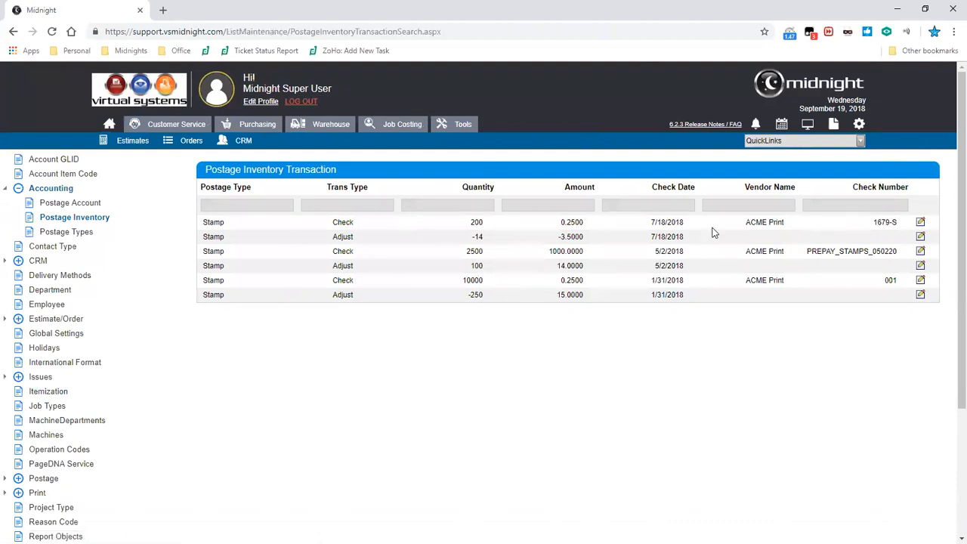
- Start a new postage check disbursement and make it payable to XYZ Paper Co
{"action": "left_click", "coordinate": [861, 142]}
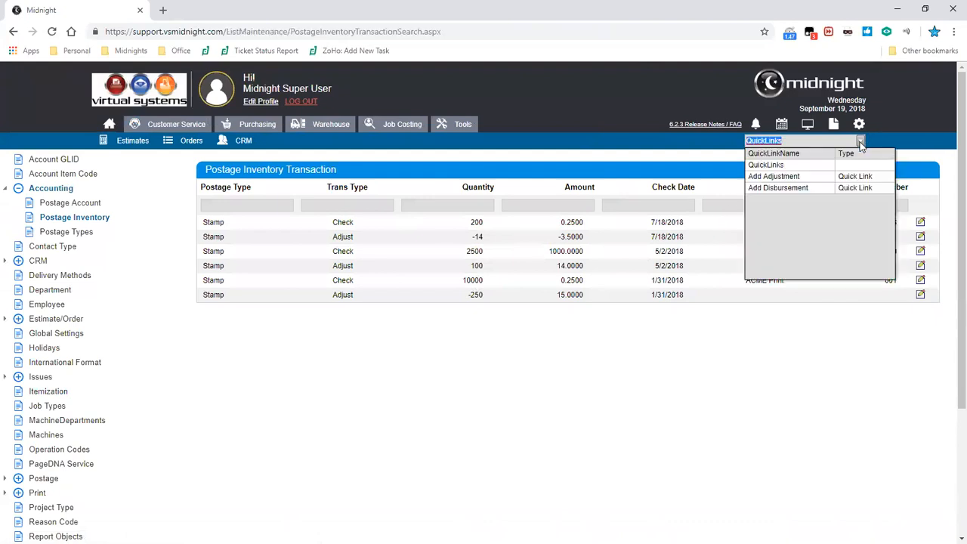
{"action": "left_click", "coordinate": [856, 190]}
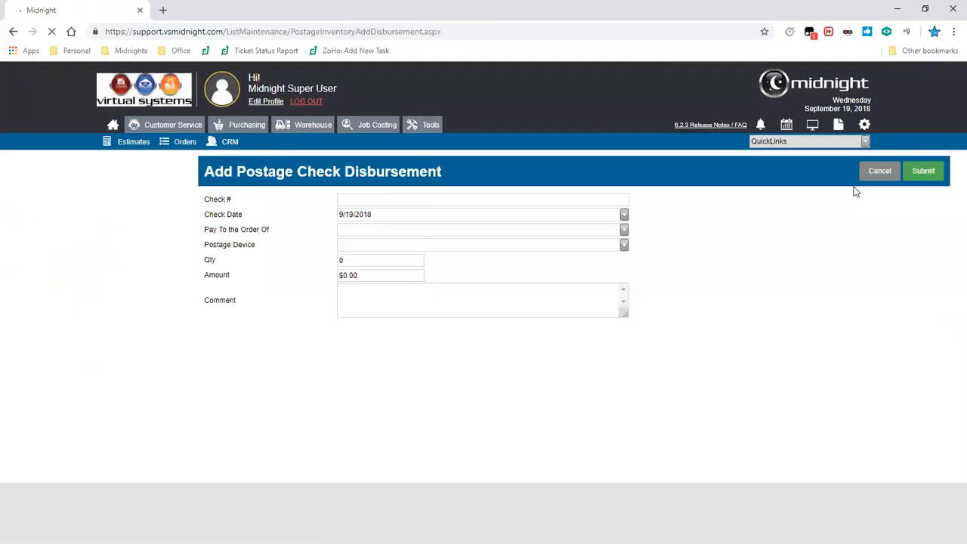
{"action": "left_click", "coordinate": [609, 200]}
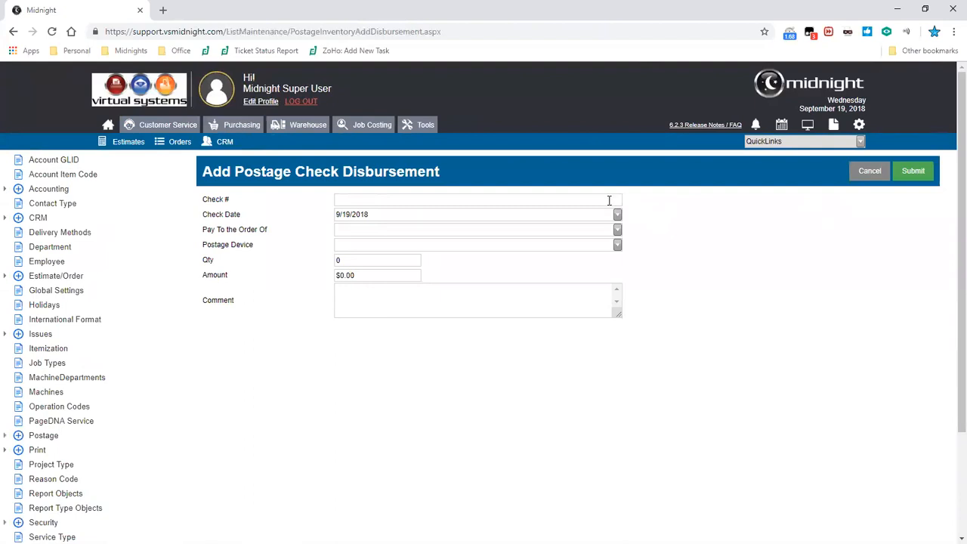
{"action": "key", "text": "Tab"}
{"action": "key", "text": "Tab"}
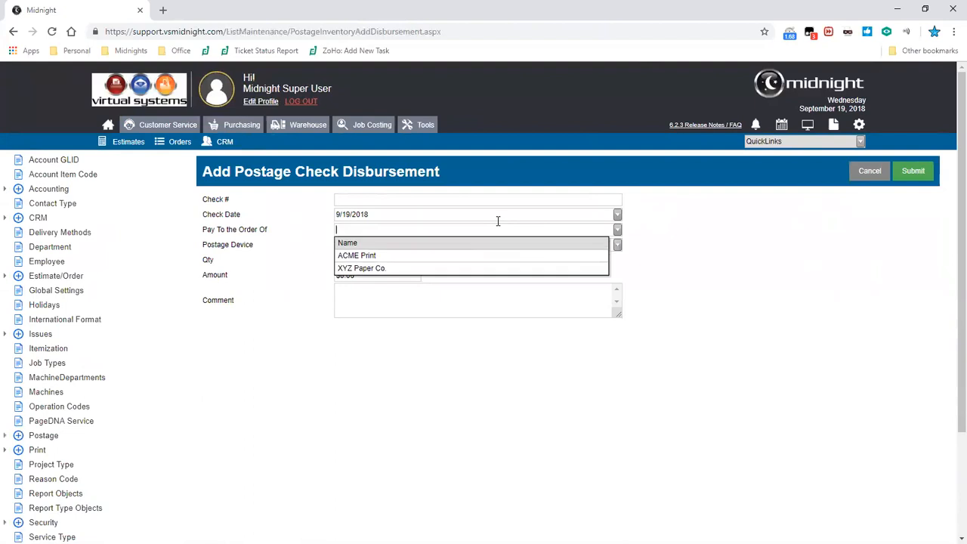
{"action": "key", "text": "Down"}
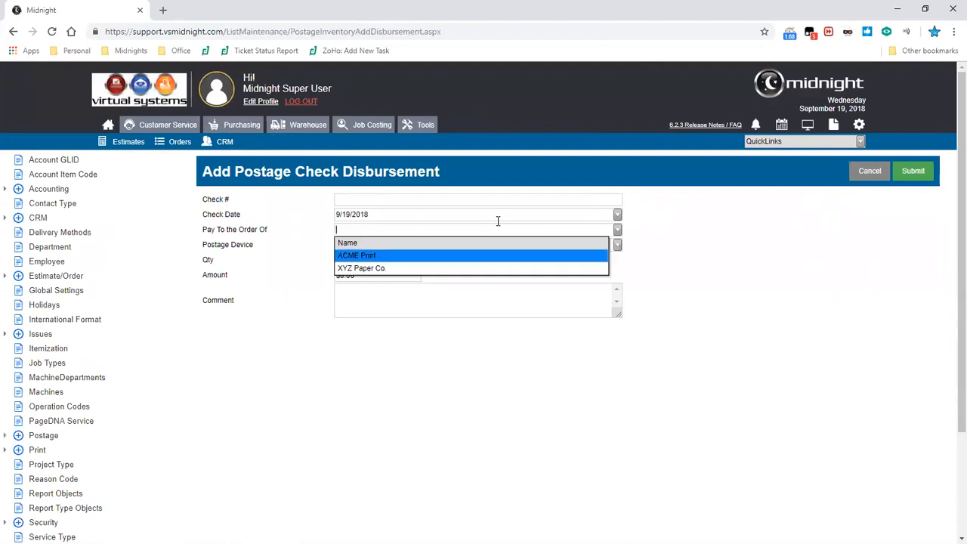
{"action": "key", "text": "Down"}
{"action": "key", "text": "Return"}
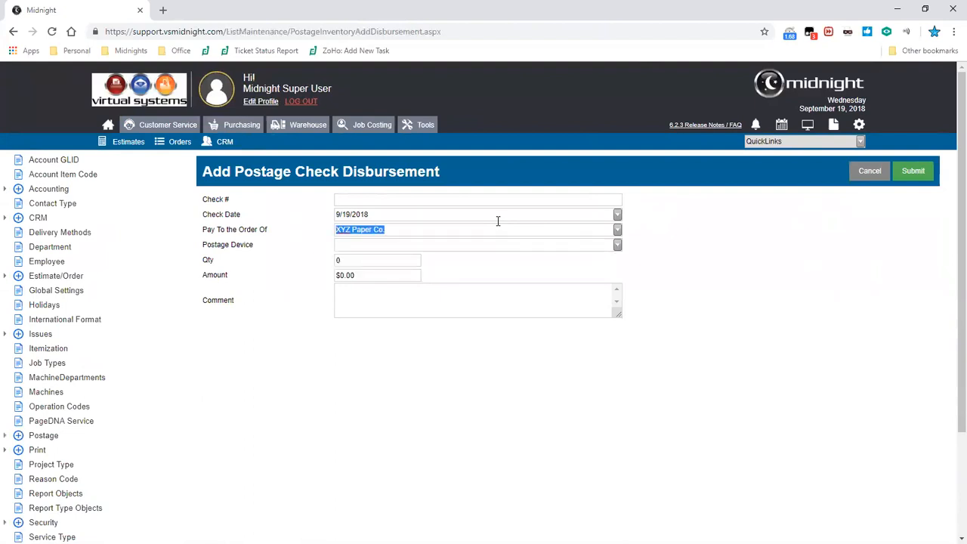
{"action": "left_click", "coordinate": [398, 230]}
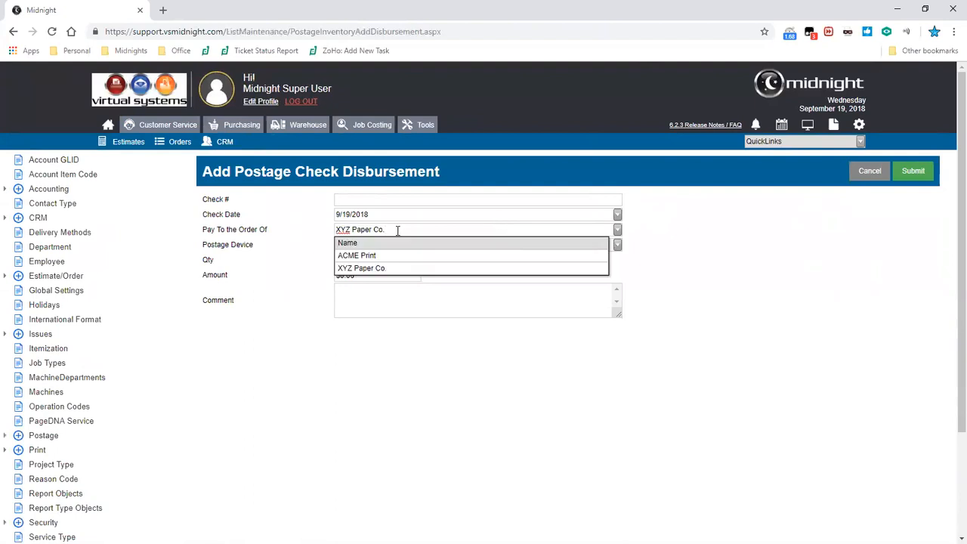
{"action": "left_click", "coordinate": [397, 231]}
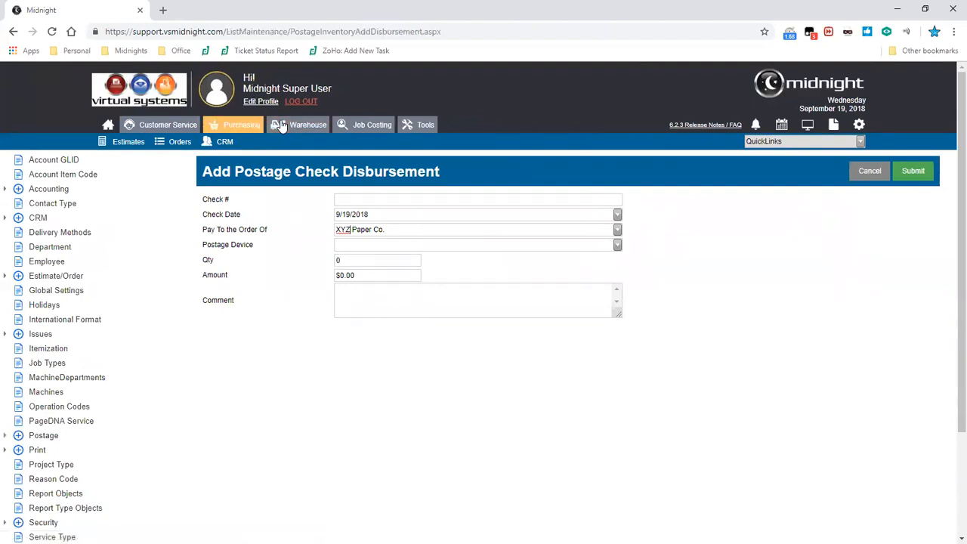
- Set the disbursement's postage device to Freight
{"action": "left_click", "coordinate": [616, 246]}
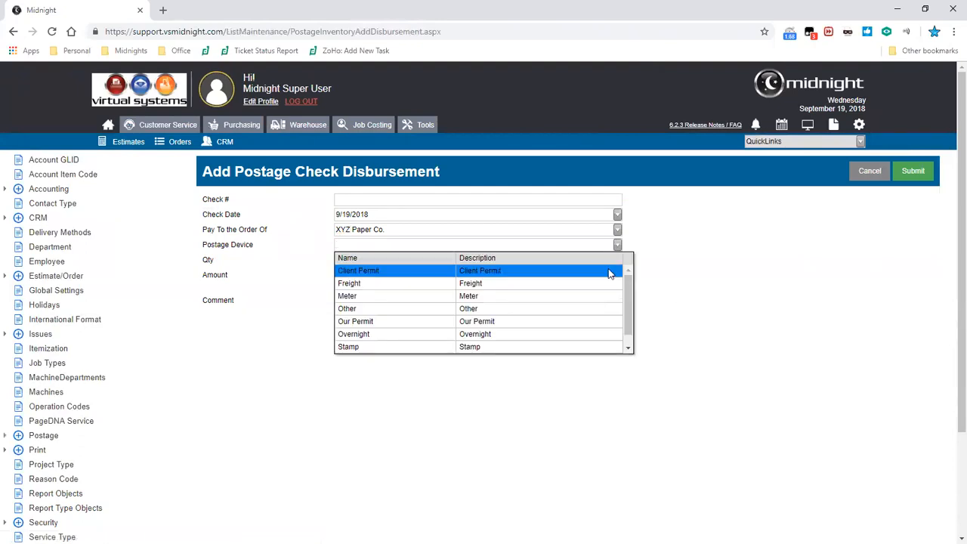
{"action": "left_click", "coordinate": [6, 438]}
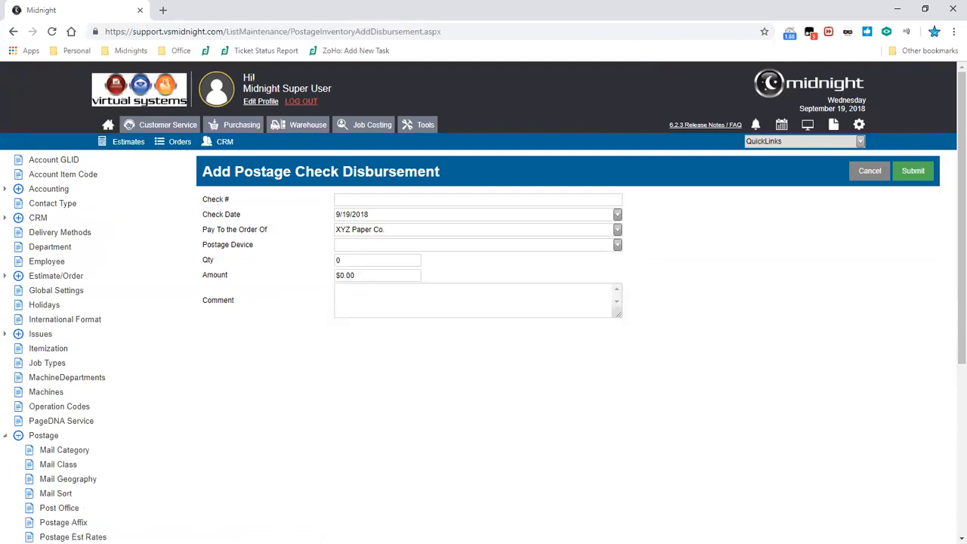
{"action": "left_click", "coordinate": [414, 245]}
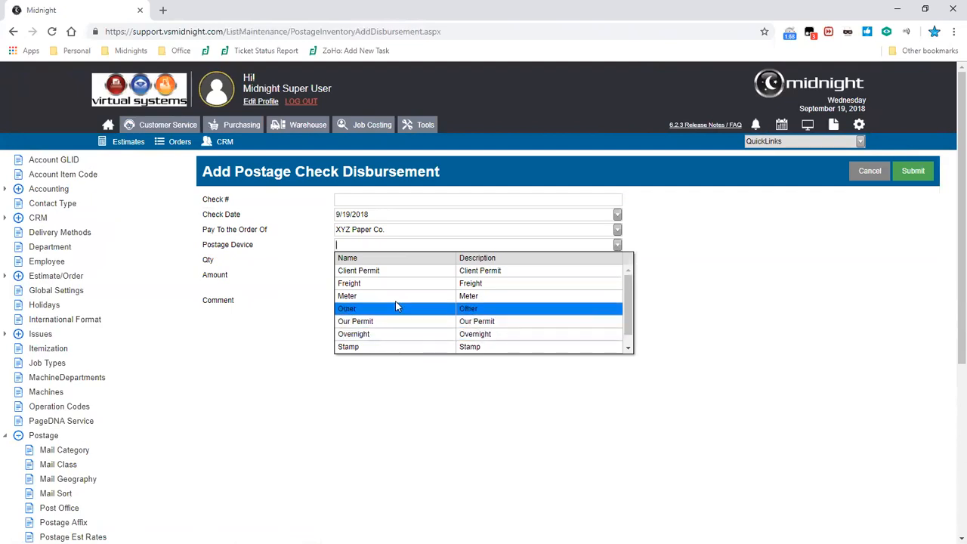
{"action": "key", "text": "Up"}
{"action": "key", "text": "Up"}
{"action": "key", "text": "Return"}
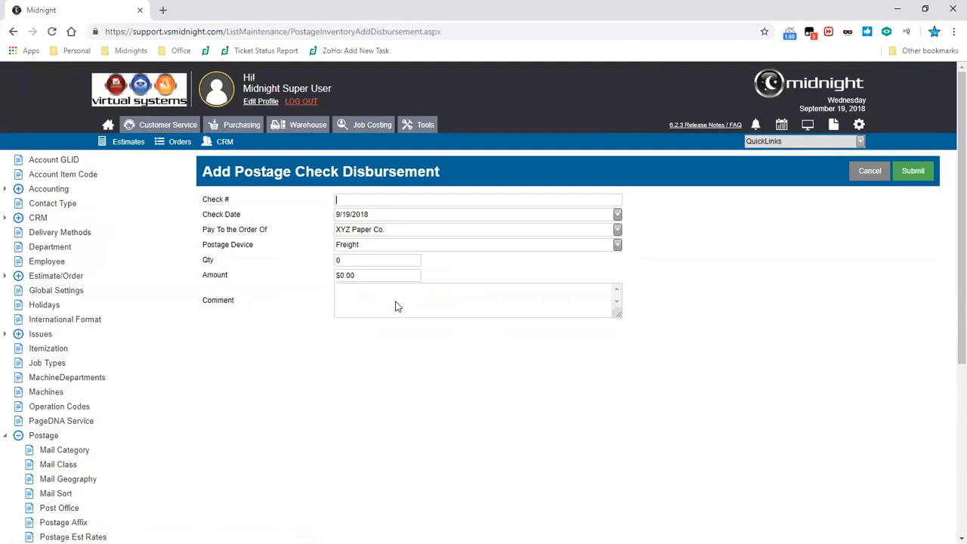
- Enter check number freight_restock_OCTOBER, quantity 2500 and amount 182.23, submit the disbursement, and review its entry in the transaction list
{"action": "type", "text": "freight_restock_OCTOBER"}
{"action": "left_click", "coordinate": [395, 263]}
{"action": "type", "text": "2.500"}
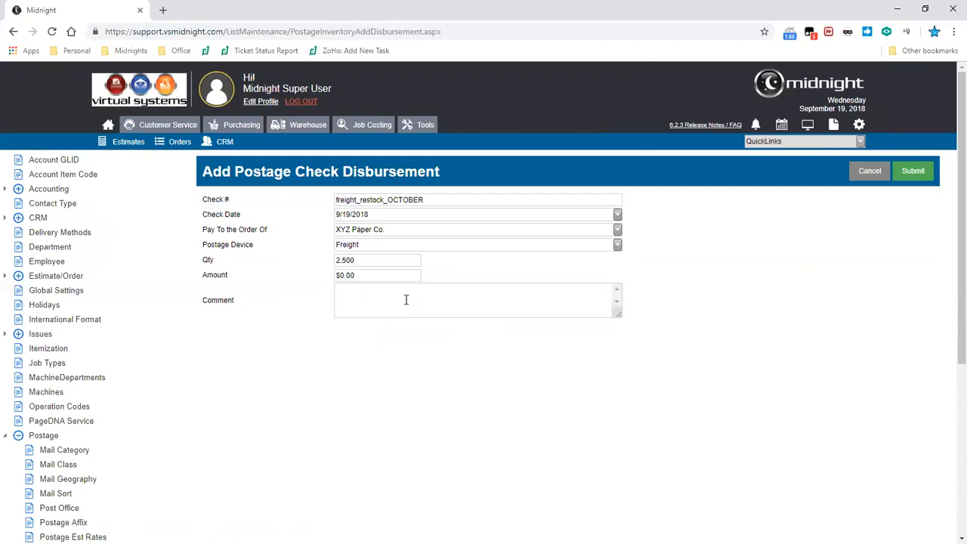
{"action": "key", "text": "Tab"}
{"action": "type", "text": "."}
{"action": "type", "text": "182.2"}
{"action": "type", "text": "3"}
{"action": "left_click", "coordinate": [922, 179]}
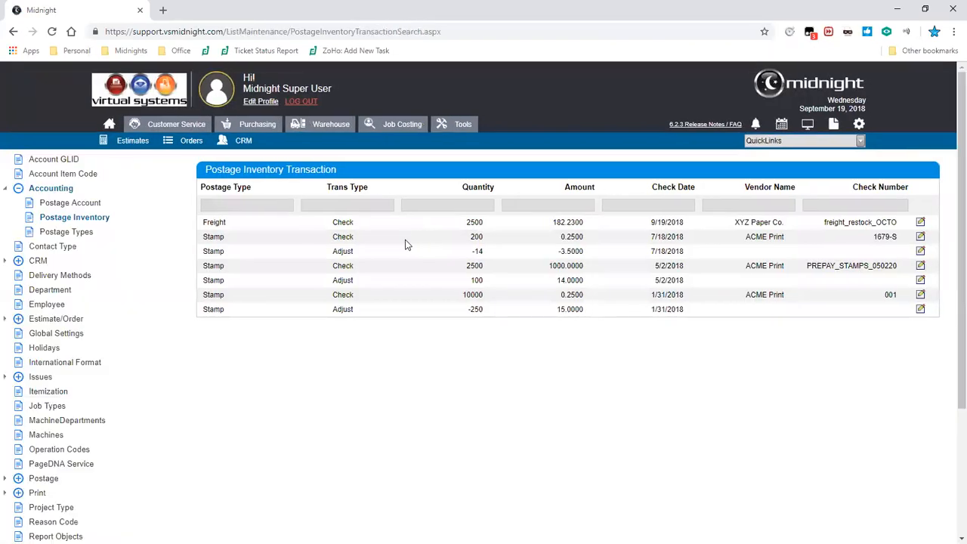
{"action": "left_click_drag", "start_coordinate": [202, 222], "coordinate": [500, 223]}
{"action": "left_click", "coordinate": [499, 228]}
- Start a new postage inventory adjustment for the Freight device
{"action": "left_click", "coordinate": [859, 142]}
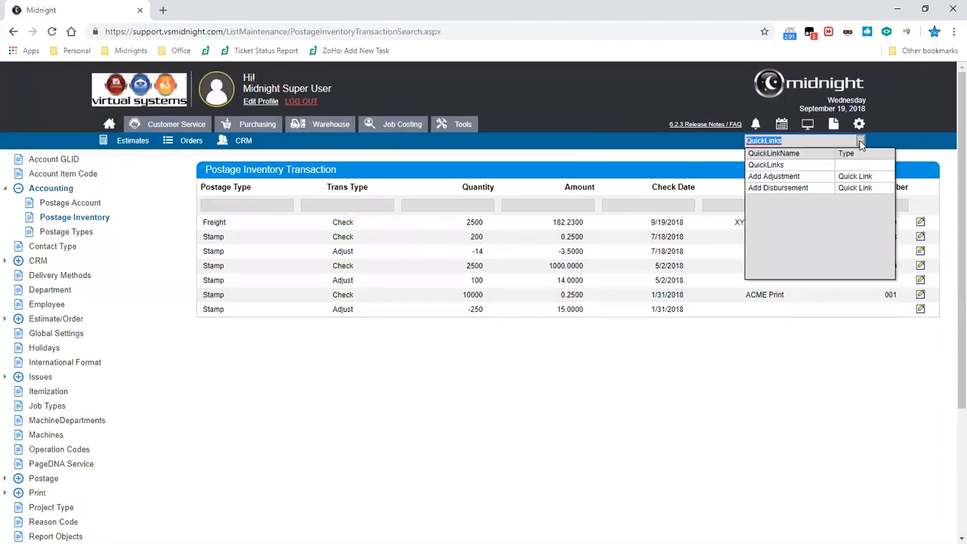
{"action": "left_click", "coordinate": [841, 178]}
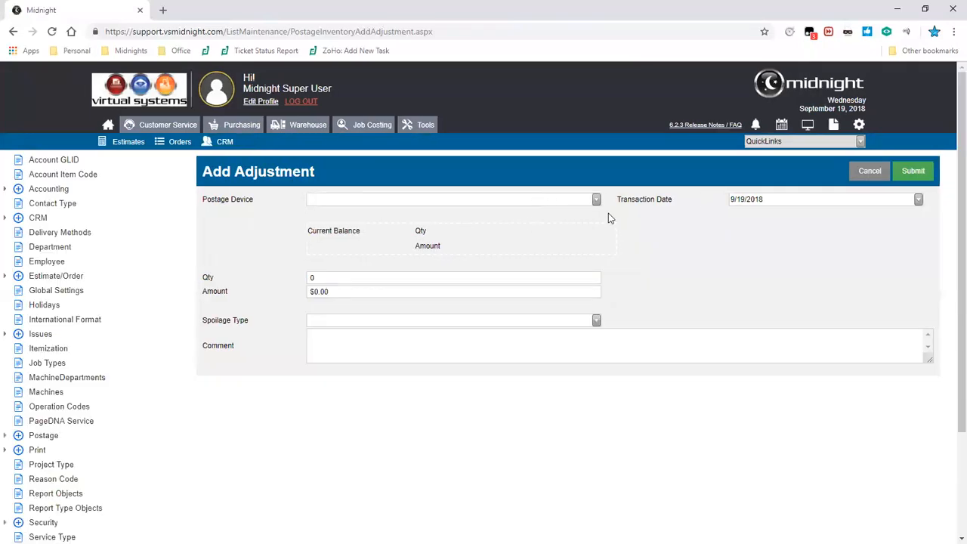
{"action": "left_click", "coordinate": [596, 200]}
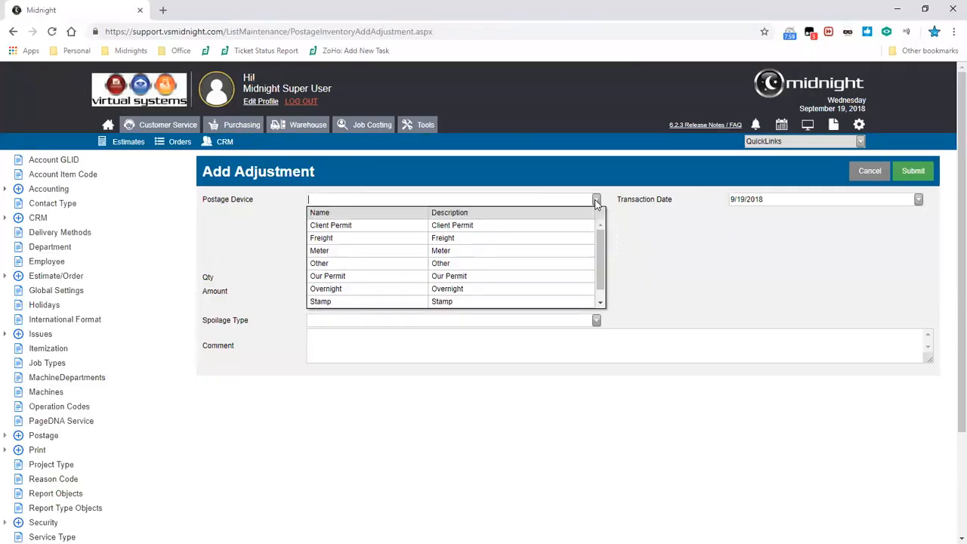
{"action": "left_click", "coordinate": [582, 241]}
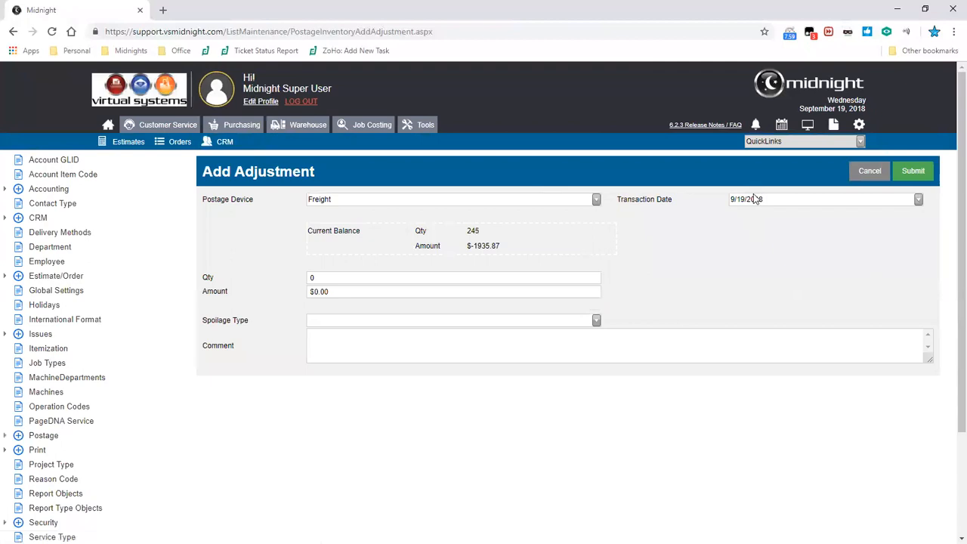
- Set the adjustment to quantity -92, amount -161 and spoilage type Recoverable, submit it, and review its quantity in the transaction list
{"action": "left_click", "coordinate": [428, 285]}
{"action": "type", "text": "-92"}
{"action": "key", "text": "Tab"}
{"action": "type", "text": "-161"}
{"action": "left_click", "coordinate": [597, 322]}
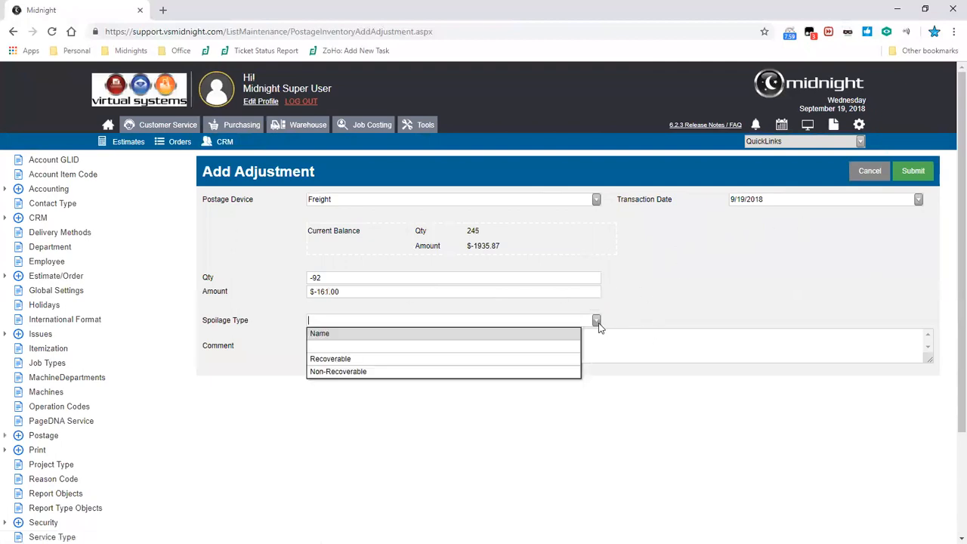
{"action": "left_click", "coordinate": [506, 360]}
{"action": "left_click", "coordinate": [774, 201]}
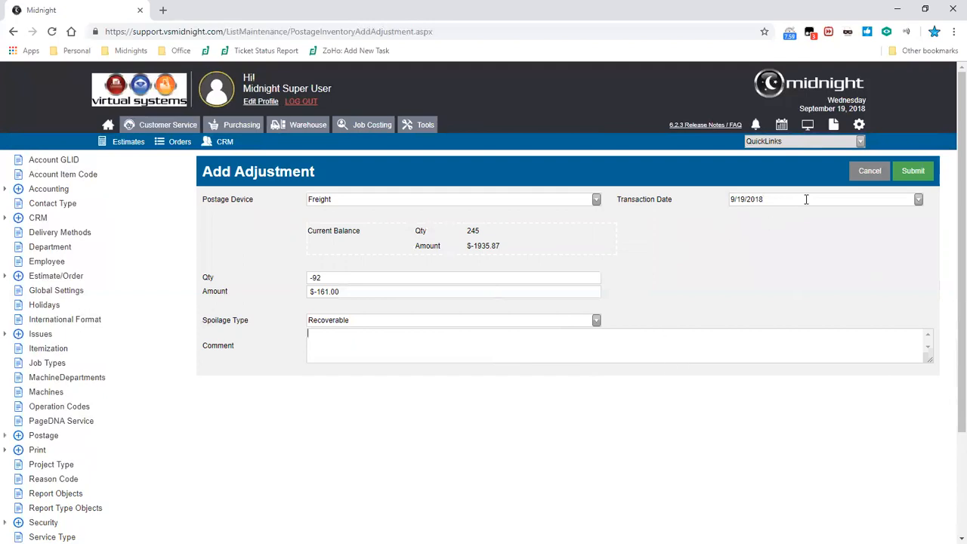
{"action": "left_click", "coordinate": [914, 173]}
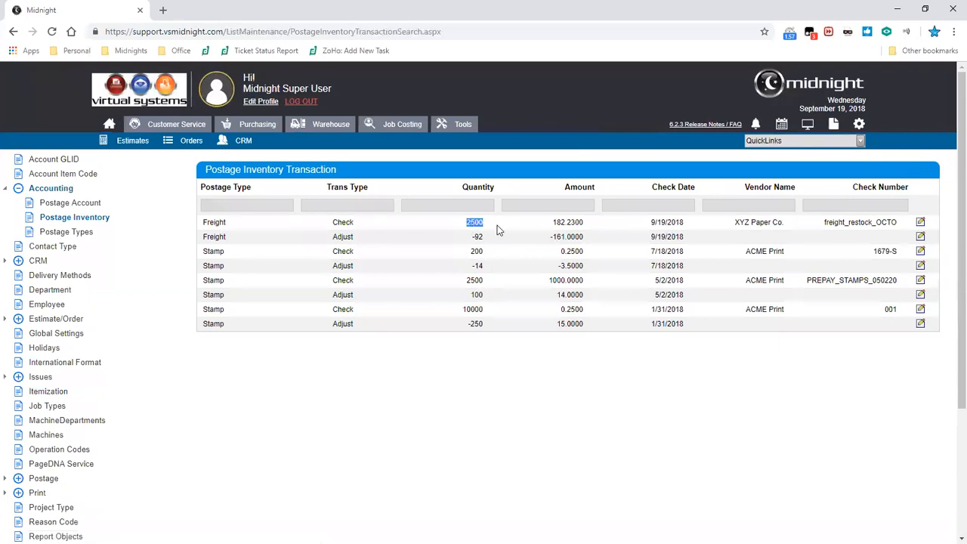
{"action": "left_click_drag", "start_coordinate": [471, 238], "coordinate": [487, 247]}
{"action": "left_click_drag", "start_coordinate": [473, 237], "coordinate": [487, 240]}
{"action": "left_click", "coordinate": [486, 240]}
- Open the reports viewer and display the Postage Used by Date report from the postage reports
{"action": "left_click", "coordinate": [832, 125]}
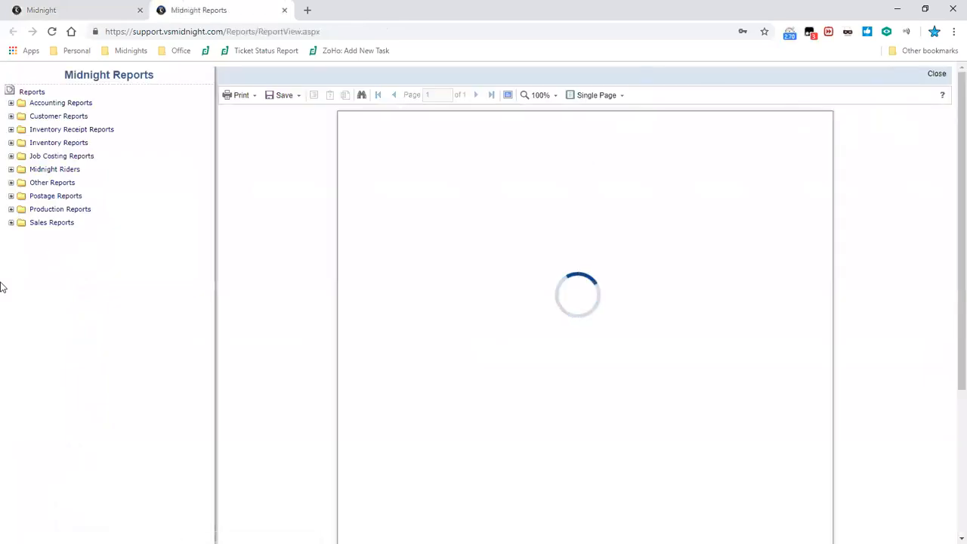
{"action": "left_click", "coordinate": [10, 196]}
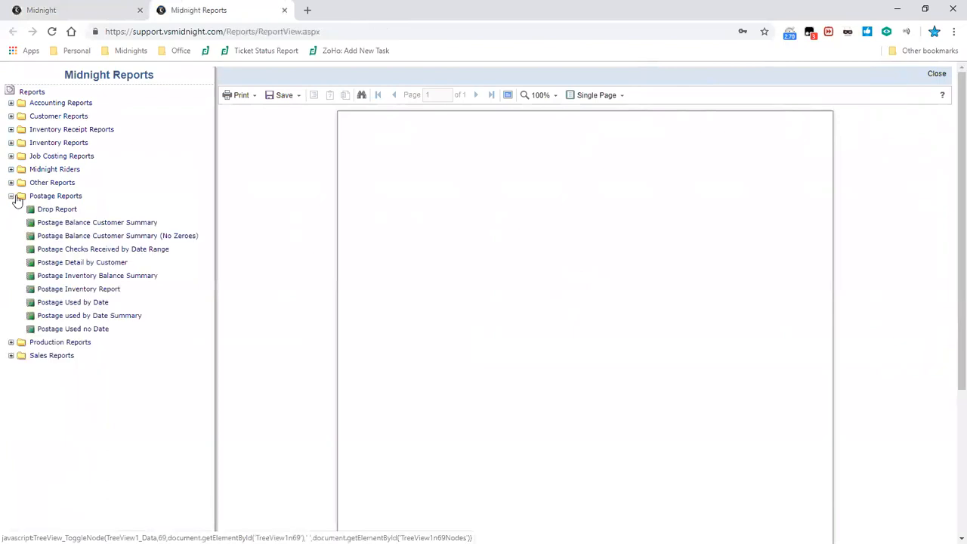
{"action": "left_click", "coordinate": [79, 269]}
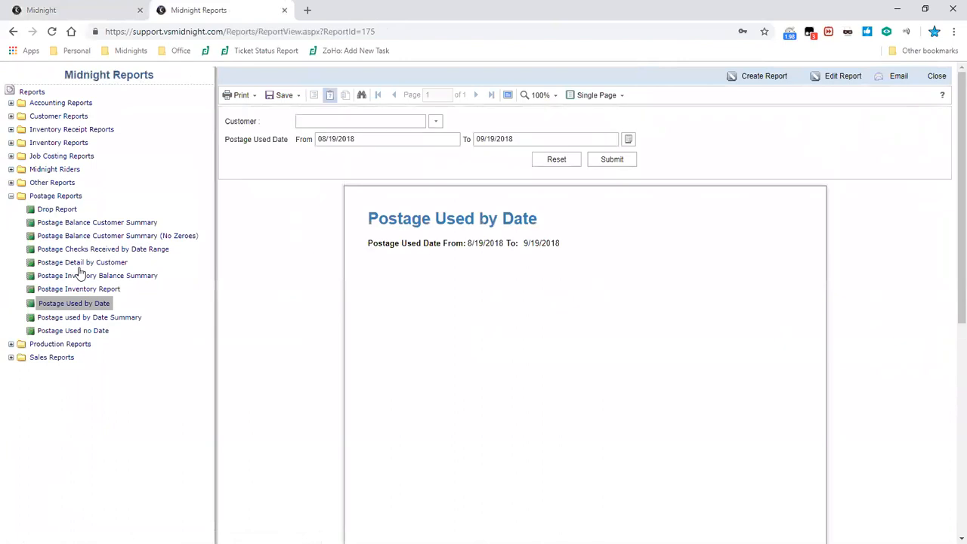
- Run Postage Used by Date for all customers from 09/19/2018 to 10/31/2018 and review the listed entry
{"action": "left_click", "coordinate": [434, 123]}
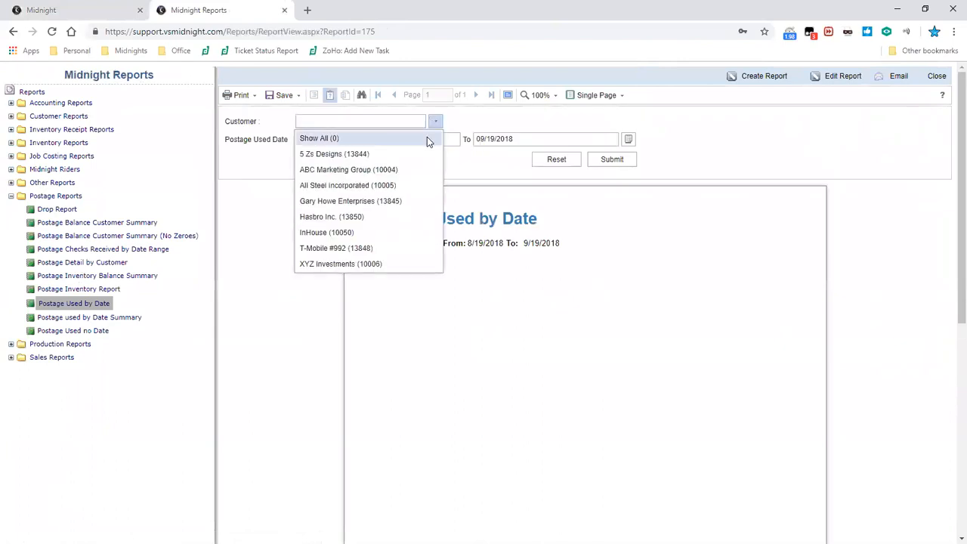
{"action": "left_click", "coordinate": [426, 138]}
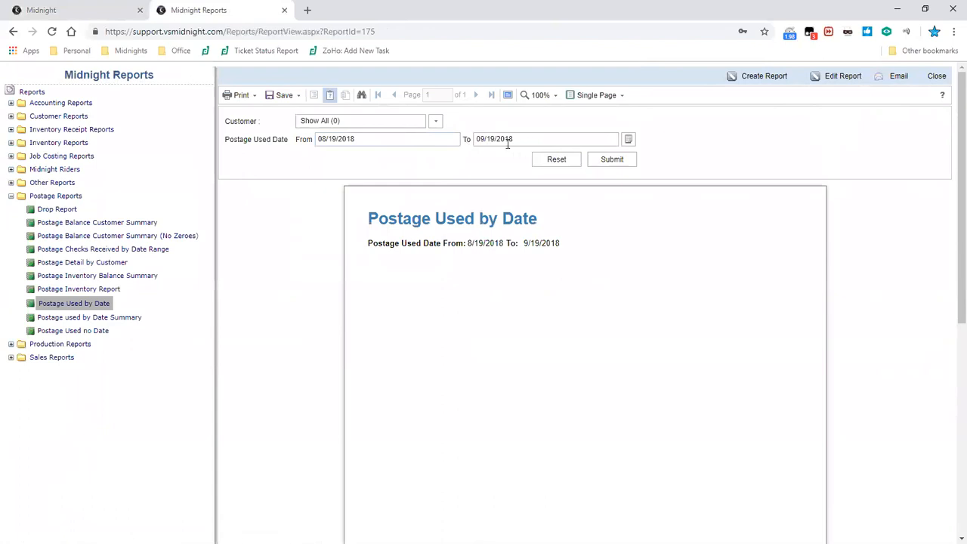
{"action": "left_click_drag", "start_coordinate": [488, 144], "coordinate": [493, 144]}
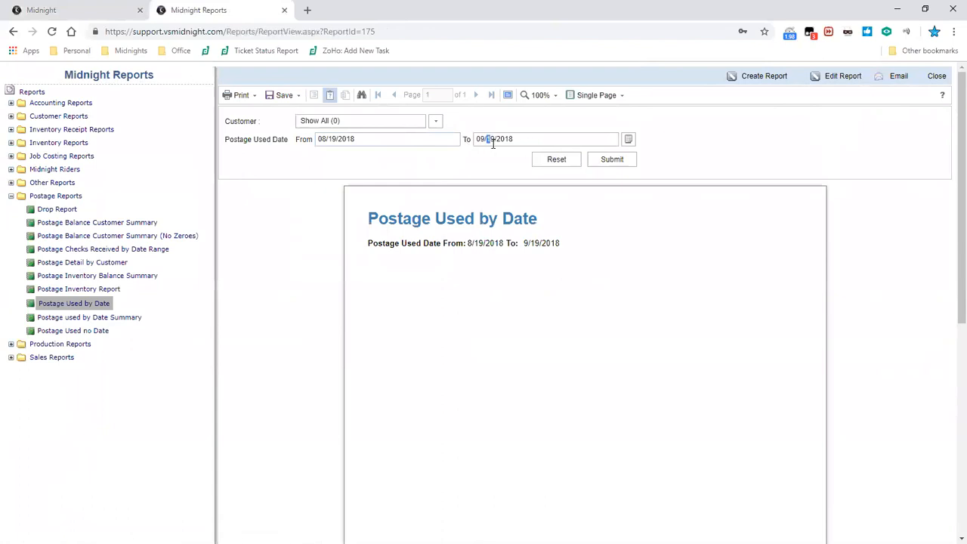
{"action": "left_click", "coordinate": [627, 140]}
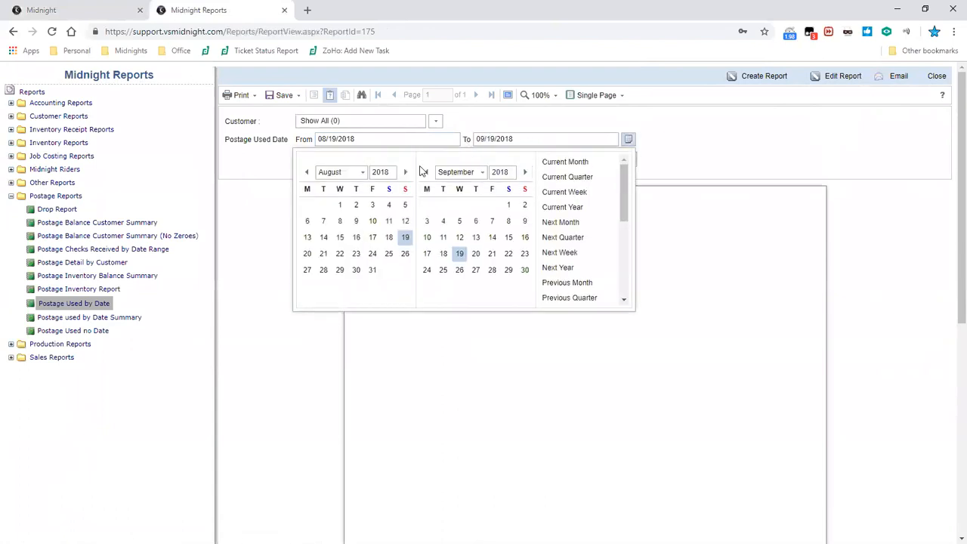
{"action": "left_click", "coordinate": [525, 173]}
{"action": "left_click", "coordinate": [459, 270]}
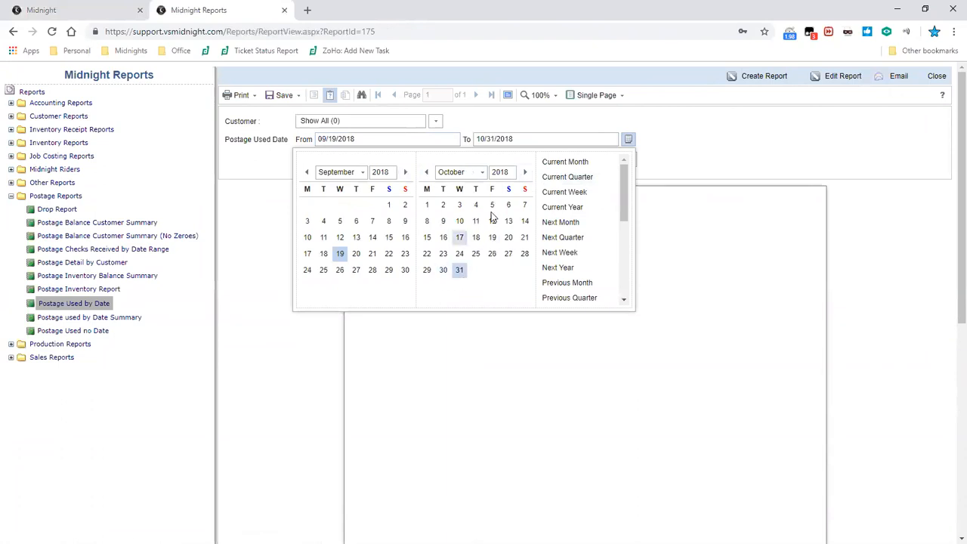
{"action": "left_click", "coordinate": [743, 147]}
{"action": "left_click", "coordinate": [614, 161]}
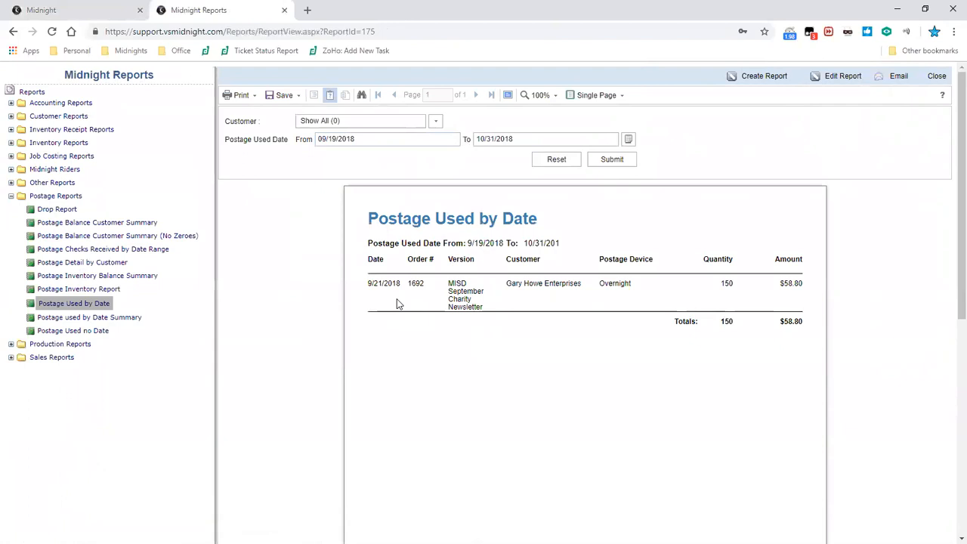
{"action": "left_click_drag", "start_coordinate": [368, 285], "coordinate": [648, 292]}
{"action": "left_click", "coordinate": [647, 292]}
- Open the Postage Used no Date report and review its entries by postage device
{"action": "left_click", "coordinate": [73, 331]}
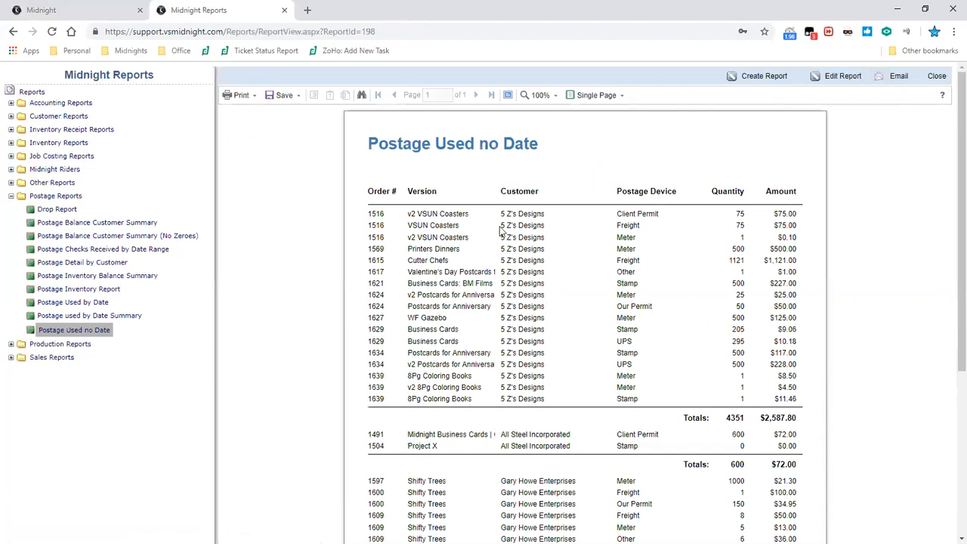
{"action": "mouse_move", "coordinate": [625, 215]}
{"action": "left_mouse_down"}
{"action": "mouse_move", "coordinate": [648, 216]}
{"action": "mouse_move", "coordinate": [632, 228]}
{"action": "left_mouse_up"}
{"action": "left_click", "coordinate": [659, 299]}
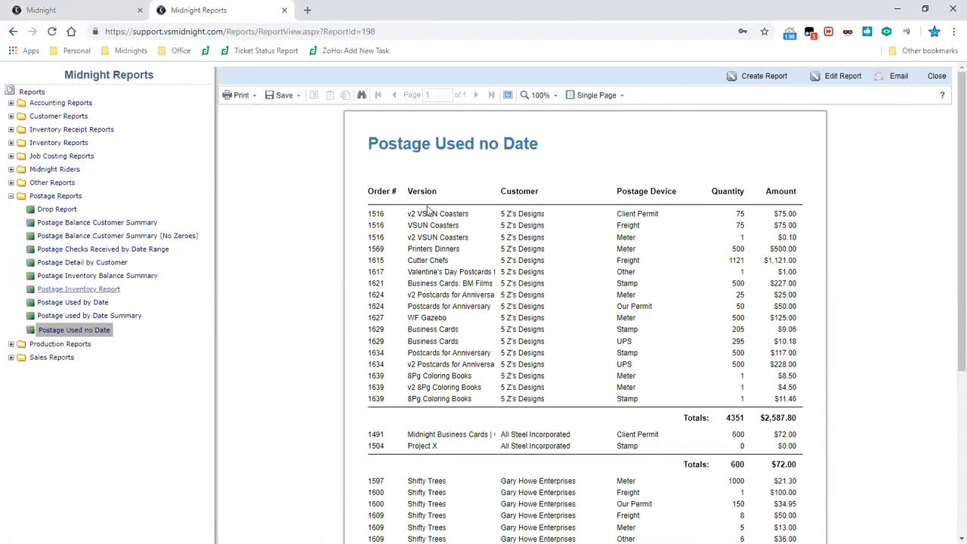
- Open the Postage Inventory Report and look through its postage device filter options
{"action": "left_click", "coordinate": [79, 289]}
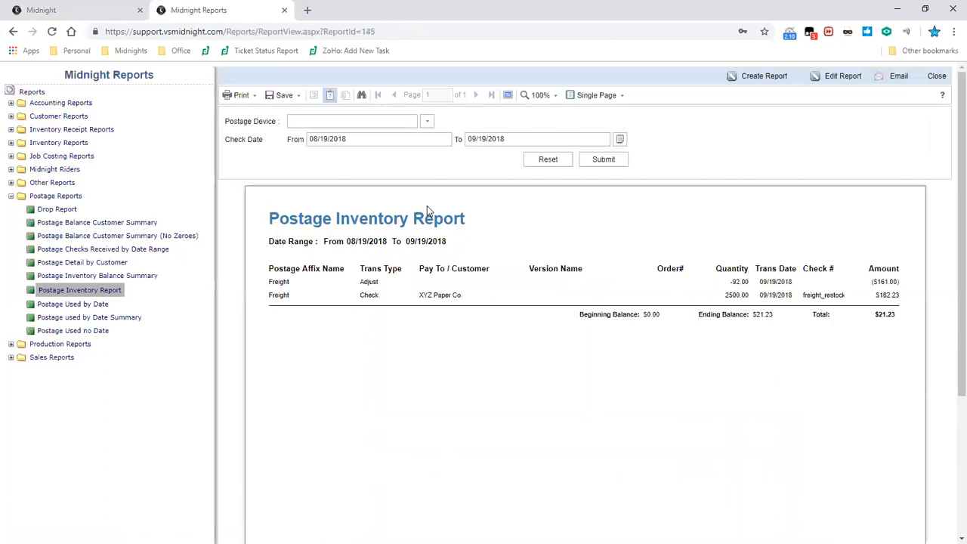
{"action": "left_click", "coordinate": [427, 122]}
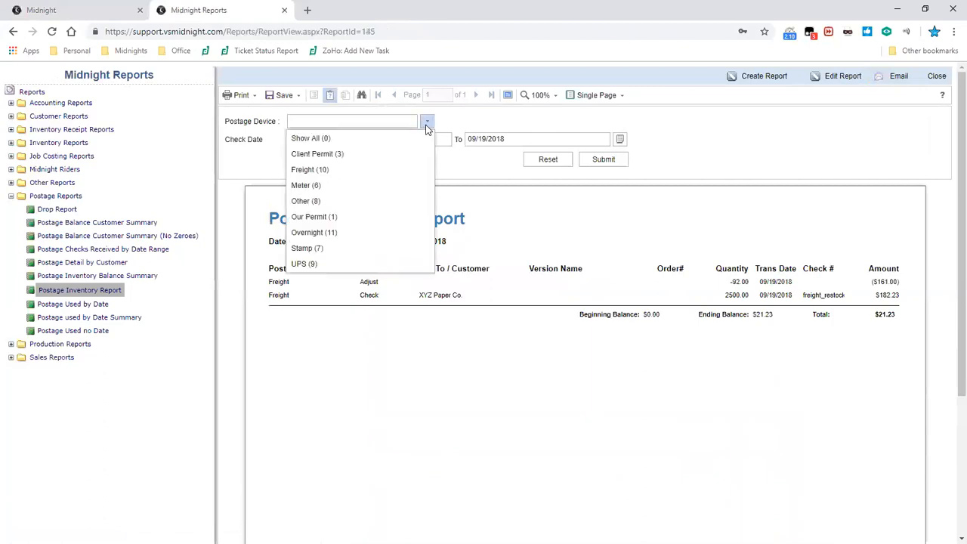
{"action": "left_click", "coordinate": [427, 125]}
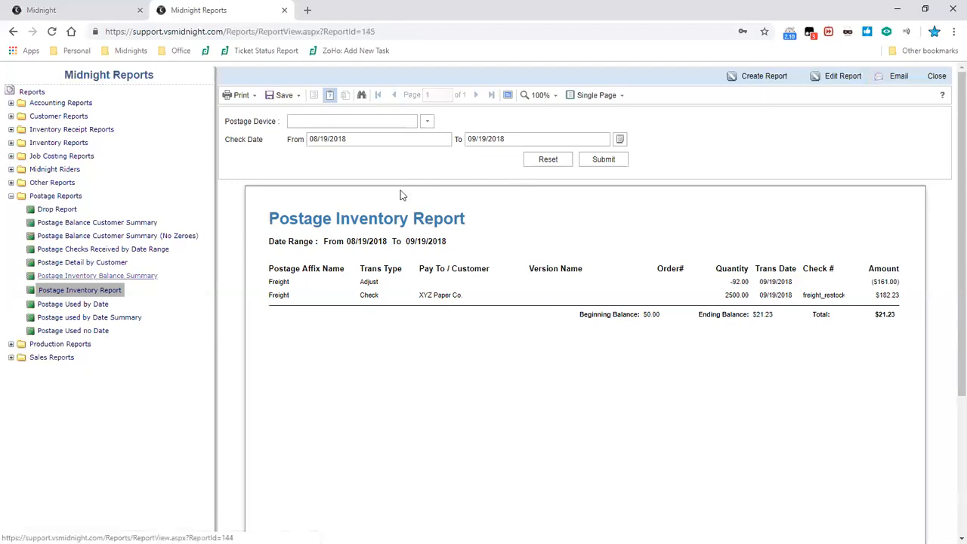
{"action": "left_click", "coordinate": [82, 262]}
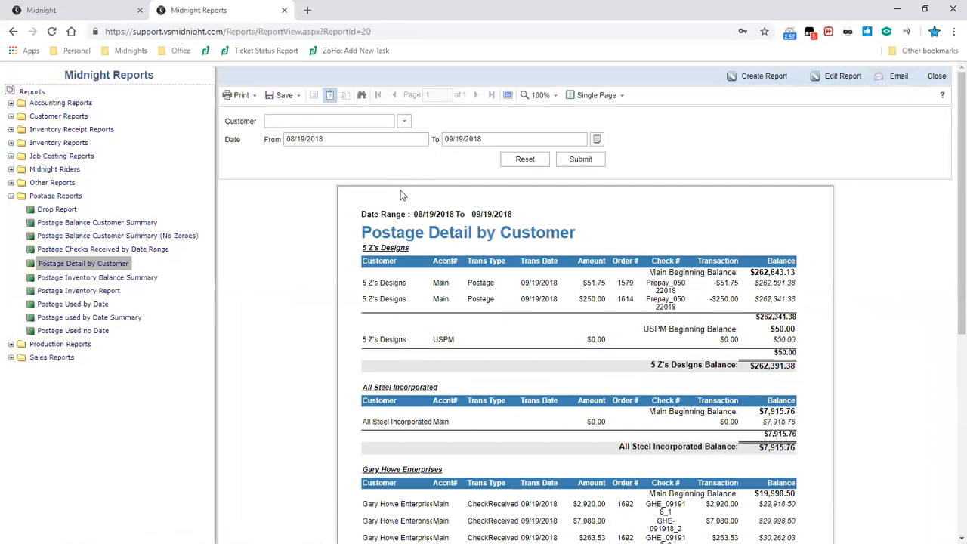
{"action": "scroll", "coordinate": [402, 195], "scroll_direction": "down", "scroll_amount": 3}
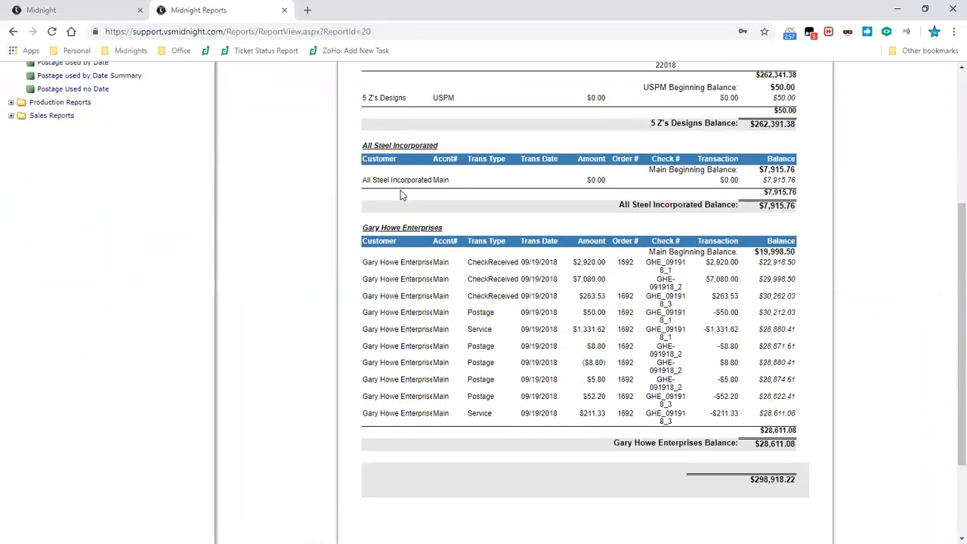
{"action": "left_click_drag", "start_coordinate": [363, 261], "coordinate": [803, 303]}
{"action": "left_click", "coordinate": [803, 303]}
{"action": "left_click_drag", "start_coordinate": [366, 312], "coordinate": [795, 397]}
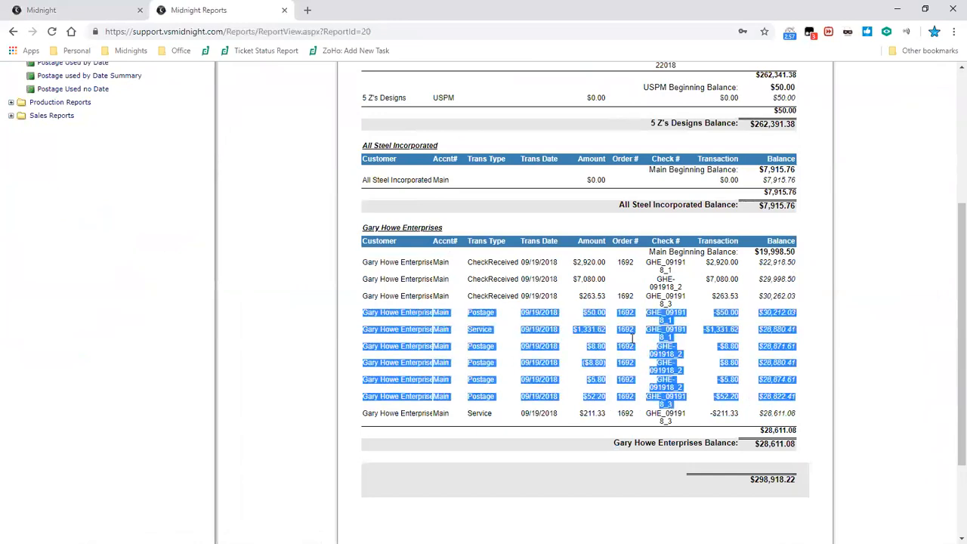
{"action": "left_click_drag", "start_coordinate": [628, 413], "coordinate": [680, 446]}
{"action": "left_click", "coordinate": [744, 443]}
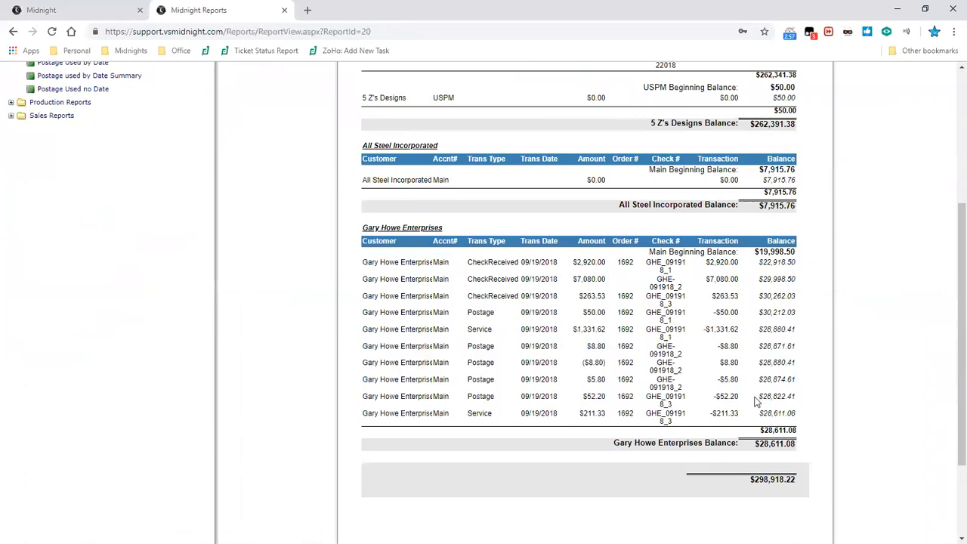
{"action": "left_click_drag", "start_coordinate": [755, 252], "coordinate": [794, 252]}
- Compare the customer and date range filters of Postage Detail by Customer with the Gary Howe Enterprises ending balance
{"action": "scroll", "coordinate": [797, 254], "scroll_direction": "up", "scroll_amount": 5}
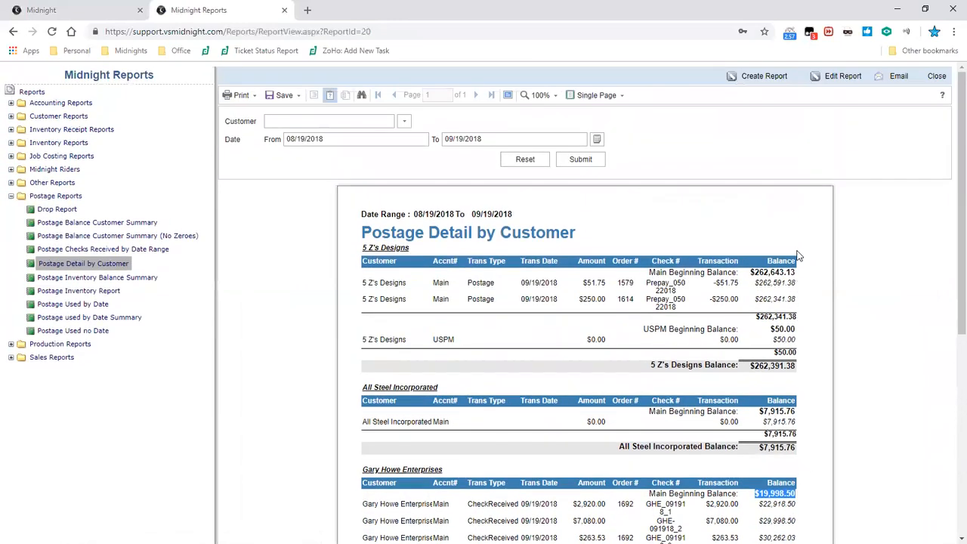
{"action": "left_click", "coordinate": [335, 116]}
{"action": "key", "text": "Tab"}
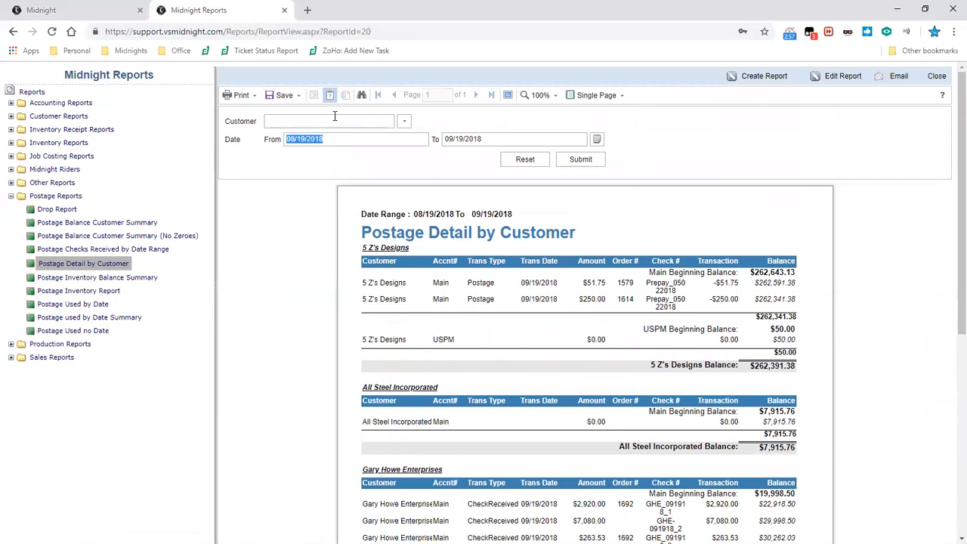
{"action": "scroll", "coordinate": [684, 412], "scroll_direction": "down", "scroll_amount": 3}
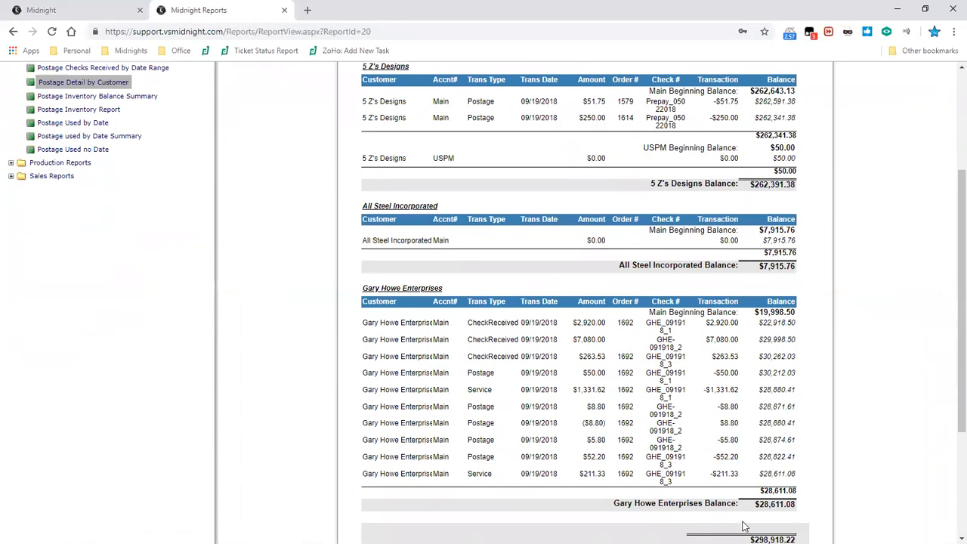
{"action": "left_click_drag", "start_coordinate": [759, 490], "coordinate": [802, 495]}
{"action": "scroll", "coordinate": [800, 495], "scroll_direction": "up", "scroll_amount": 3}
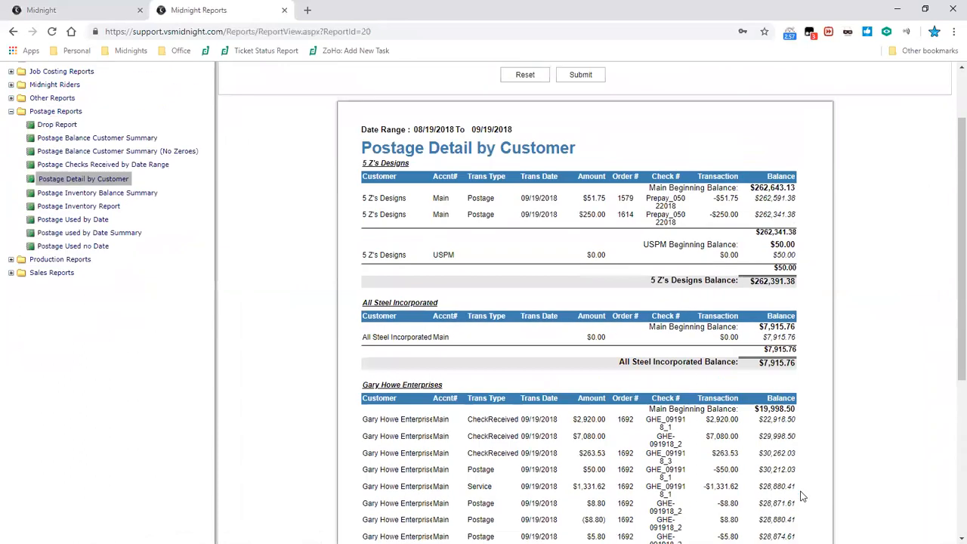
{"action": "left_click_drag", "start_coordinate": [493, 139], "coordinate": [443, 139]}
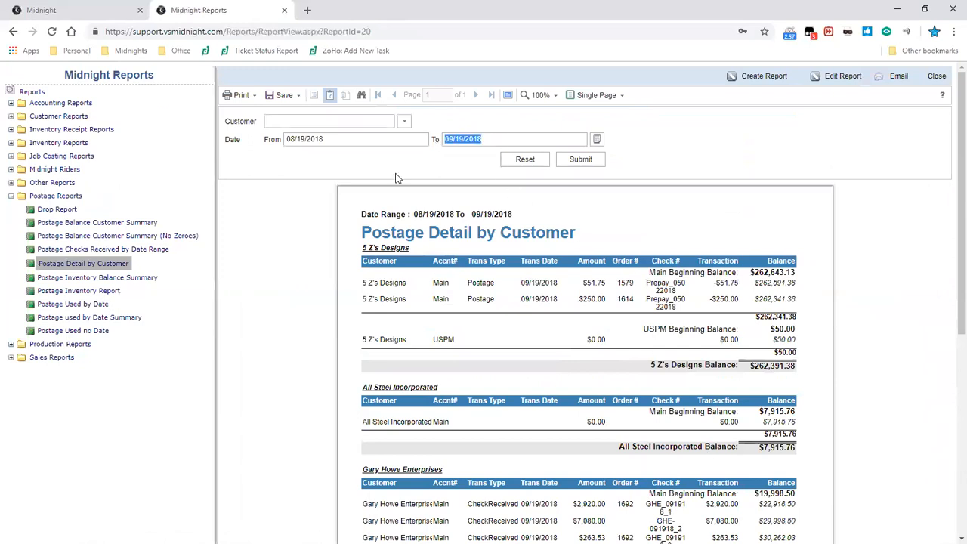
{"action": "left_click", "coordinate": [517, 368]}
- Open the Postage Checks Received by Date Range report and review its job numbers and check total
{"action": "left_click", "coordinate": [104, 249]}
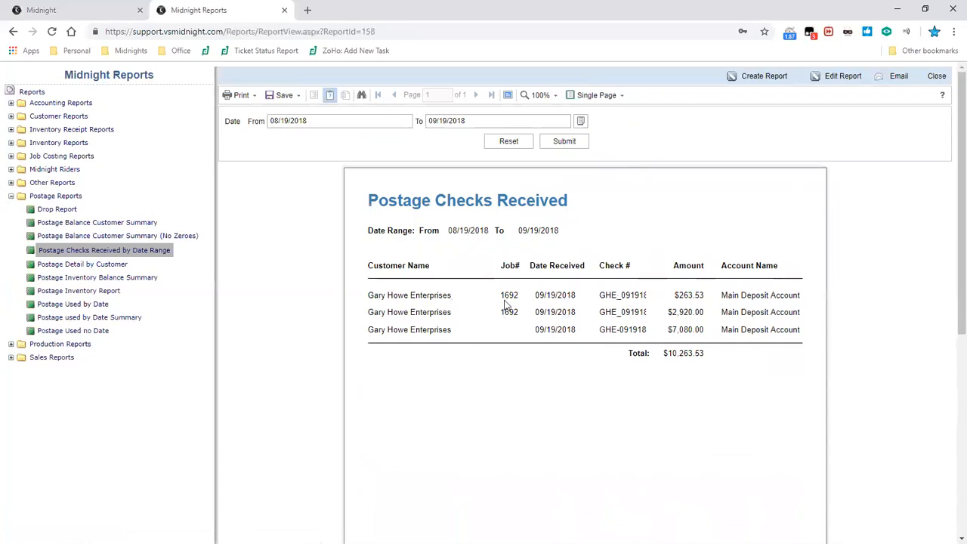
{"action": "left_click_drag", "start_coordinate": [501, 294], "coordinate": [527, 316]}
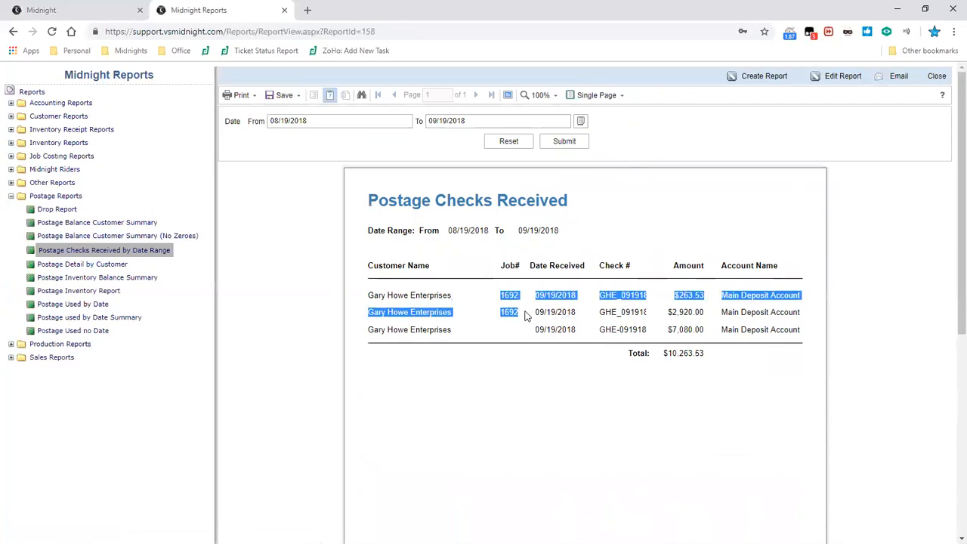
{"action": "left_click", "coordinate": [519, 312]}
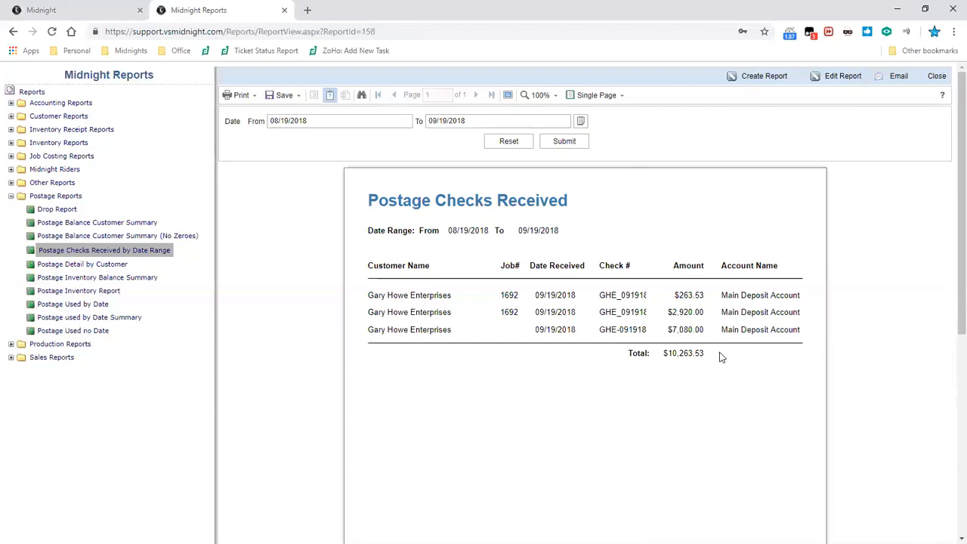
{"action": "left_click_drag", "start_coordinate": [706, 357], "coordinate": [668, 353]}
- Set the checks received report's start date to 05/19/2018 and rerun it
{"action": "left_click", "coordinate": [276, 123]}
{"action": "type", "text": "5"}
{"action": "left_click", "coordinate": [560, 141]}
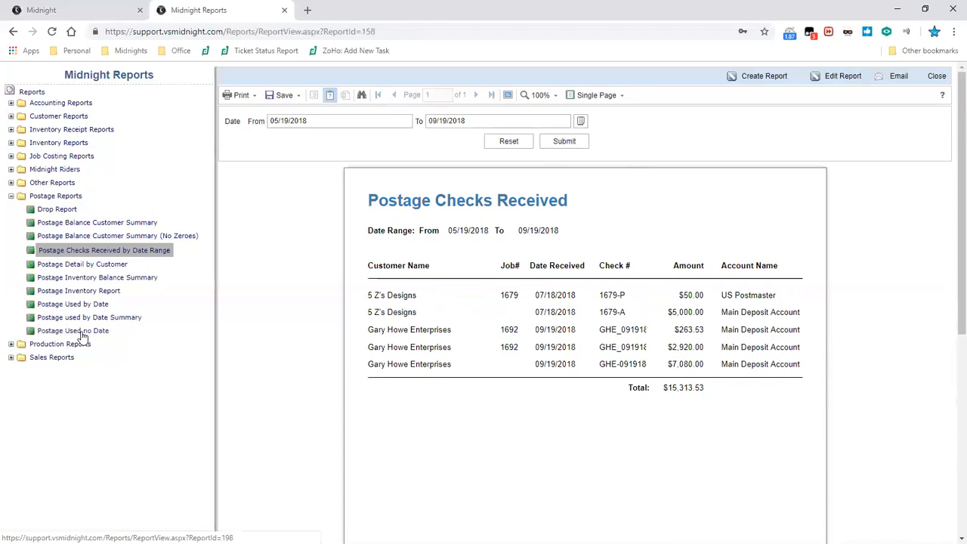
{"action": "left_click", "coordinate": [285, 10]}
{"action": "left_click", "coordinate": [219, 108]}
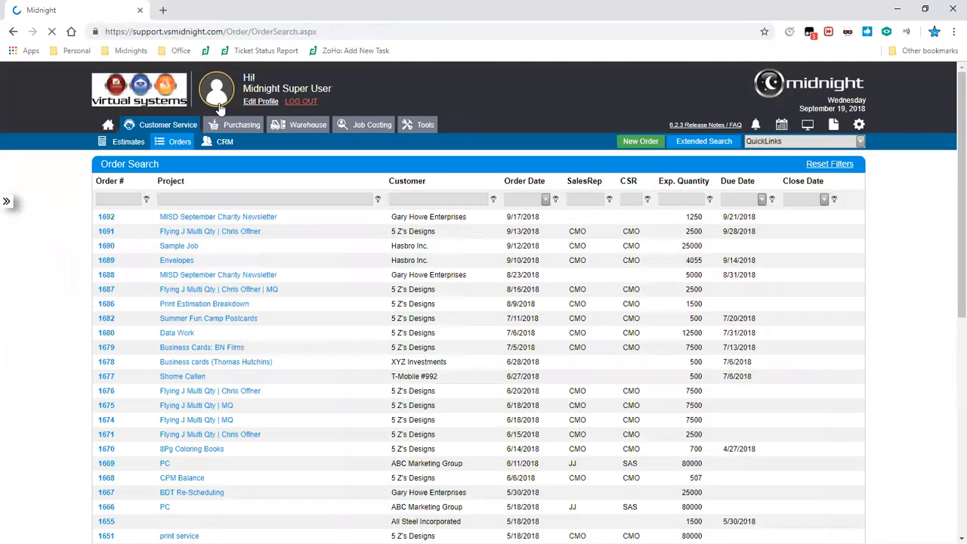
{"action": "left_click", "coordinate": [220, 108]}
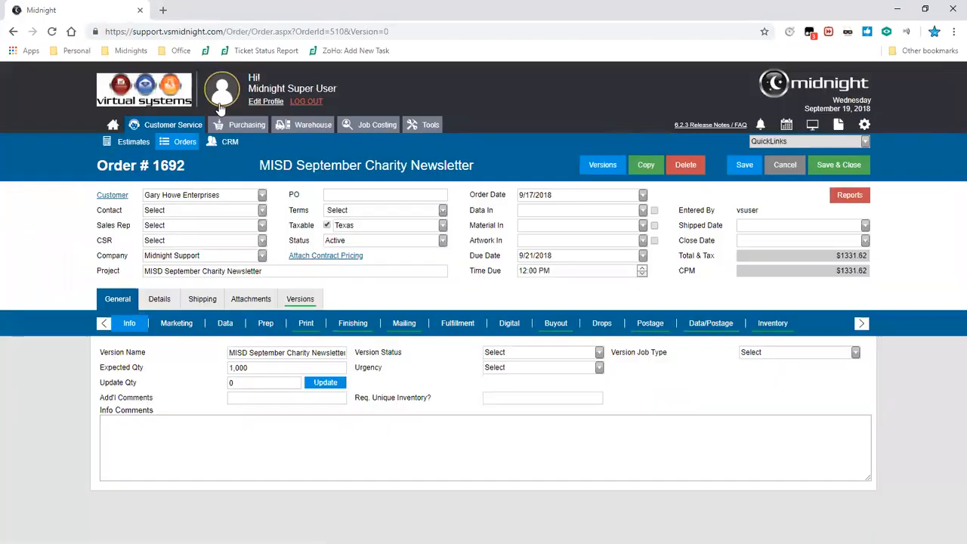
- Preview the order's Invoice report, then enlarge and reposition its window
{"action": "left_click", "coordinate": [839, 198]}
{"action": "mouse_move", "coordinate": [855, 240]}
{"action": "left_mouse_down"}
{"action": "mouse_move", "coordinate": [871, 262]}
{"action": "mouse_move", "coordinate": [867, 250]}
{"action": "left_mouse_up"}
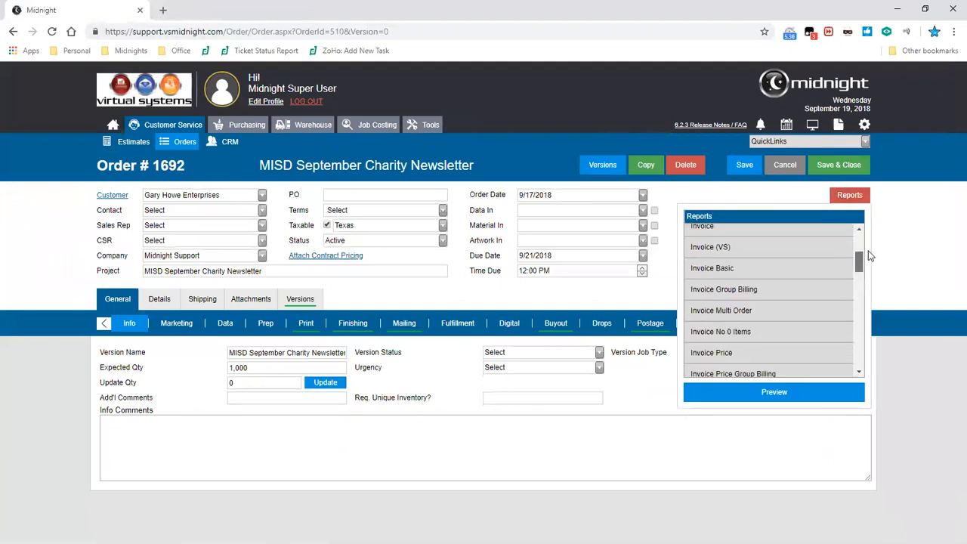
{"action": "left_click", "coordinate": [831, 277]}
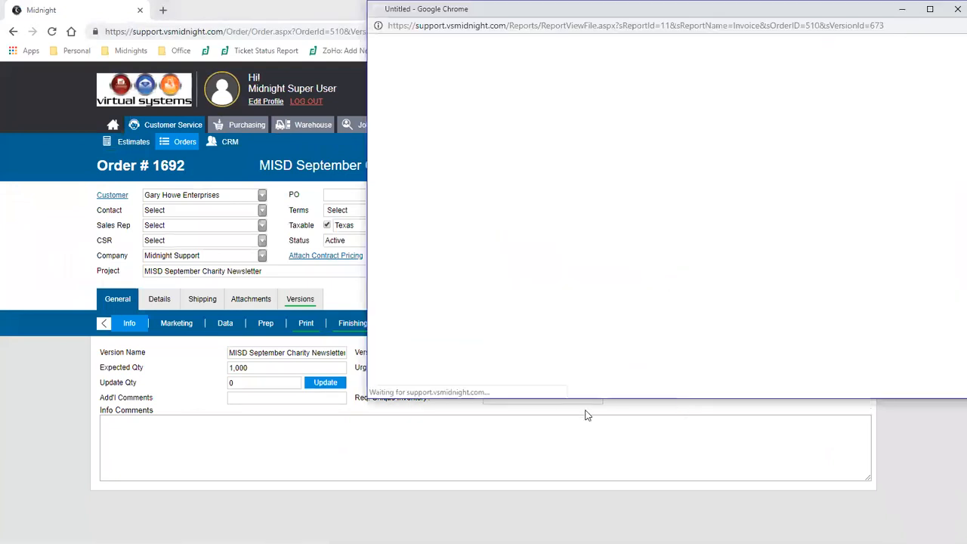
{"action": "left_click_drag", "start_coordinate": [583, 398], "coordinate": [584, 512]}
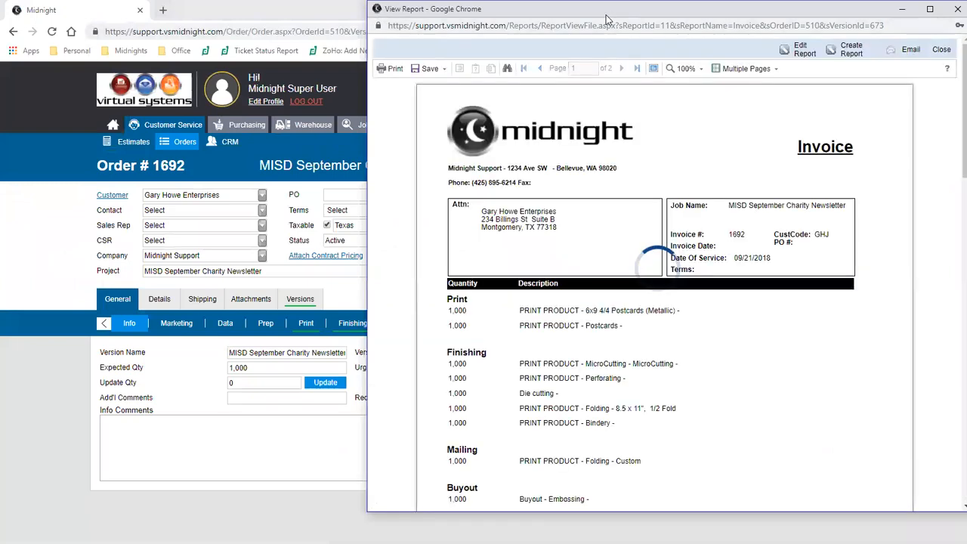
{"action": "left_click_drag", "start_coordinate": [608, 17], "coordinate": [560, 18]}
- Examine the invoice's postage lines, the payment details for each check, and the balance summary
{"action": "scroll", "coordinate": [559, 197], "scroll_direction": "down", "scroll_amount": 5}
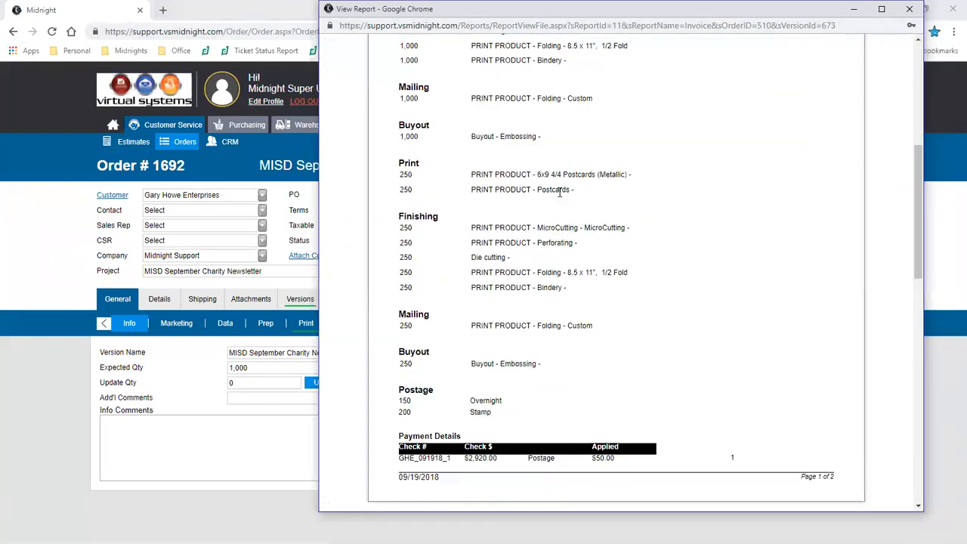
{"action": "left_click_drag", "start_coordinate": [397, 391], "coordinate": [518, 411]}
{"action": "left_click", "coordinate": [404, 393]}
{"action": "left_click", "coordinate": [519, 416]}
{"action": "left_click_drag", "start_coordinate": [400, 457], "coordinate": [619, 465]}
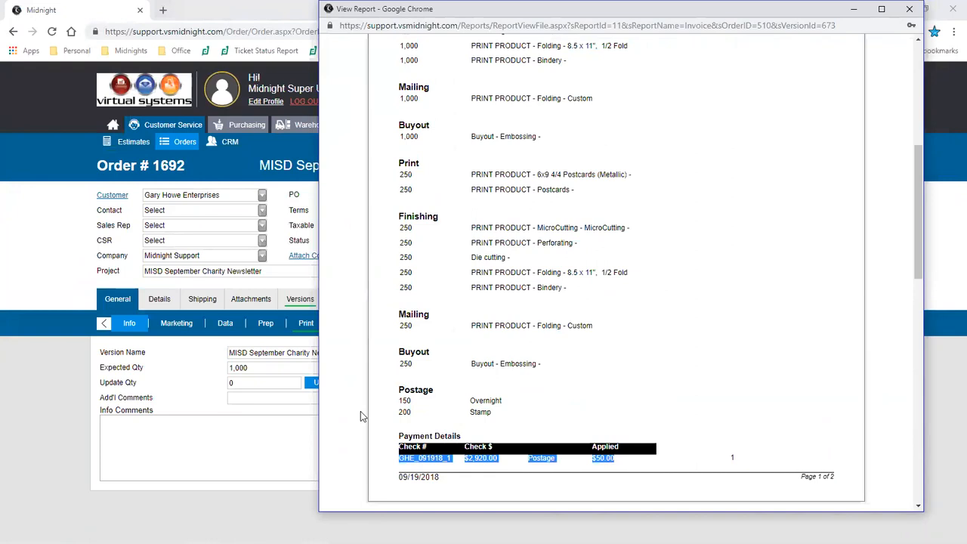
{"action": "scroll", "coordinate": [361, 412], "scroll_direction": "up", "scroll_amount": 6}
{"action": "scroll", "coordinate": [569, 176], "scroll_direction": "down", "scroll_amount": 10}
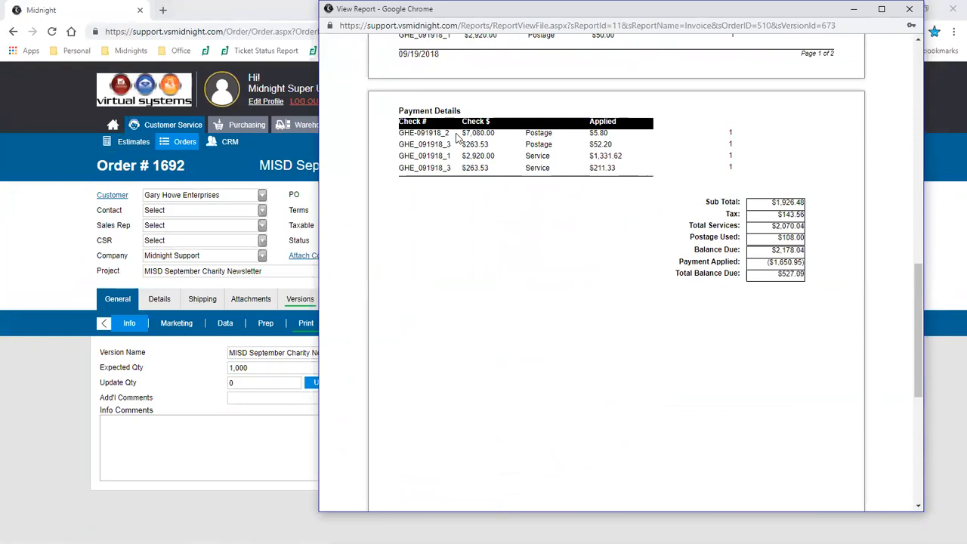
- Review the invoice's applied postage and service payments against its subtotal, tax, postage used and total balance due, then close the report
{"action": "left_click_drag", "start_coordinate": [464, 134], "coordinate": [621, 172]}
{"action": "left_click", "coordinate": [522, 134]}
{"action": "left_click_drag", "start_coordinate": [779, 238], "coordinate": [806, 238]}
{"action": "left_click_drag", "start_coordinate": [758, 266], "coordinate": [805, 263]}
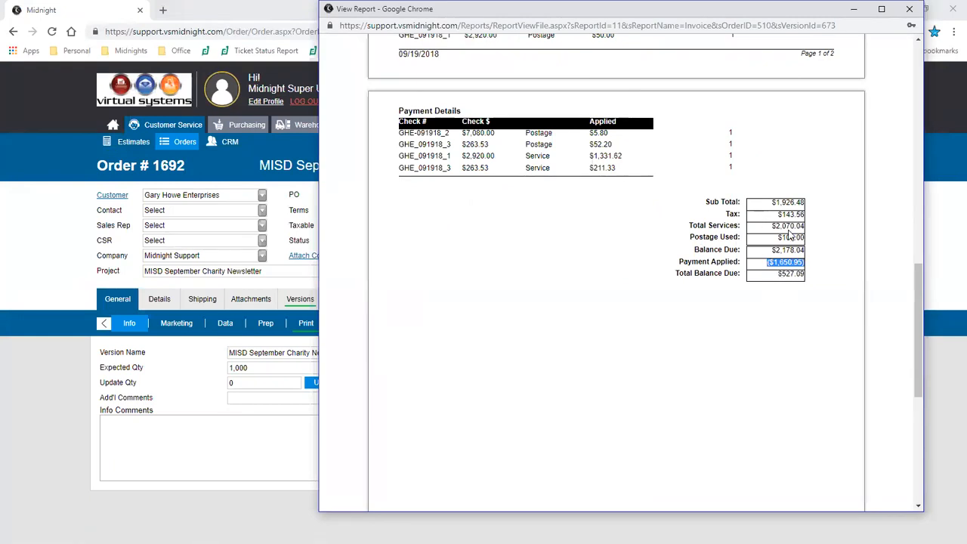
{"action": "left_click_drag", "start_coordinate": [776, 203], "coordinate": [807, 216]}
{"action": "left_click", "coordinate": [777, 282]}
{"action": "left_click_drag", "start_coordinate": [782, 274], "coordinate": [806, 275]}
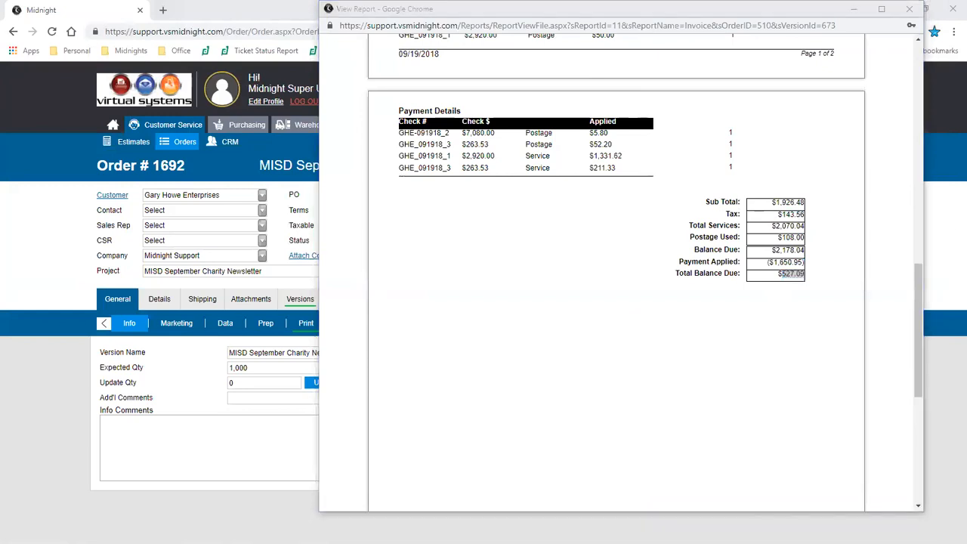
{"action": "left_click", "coordinate": [820, 245]}
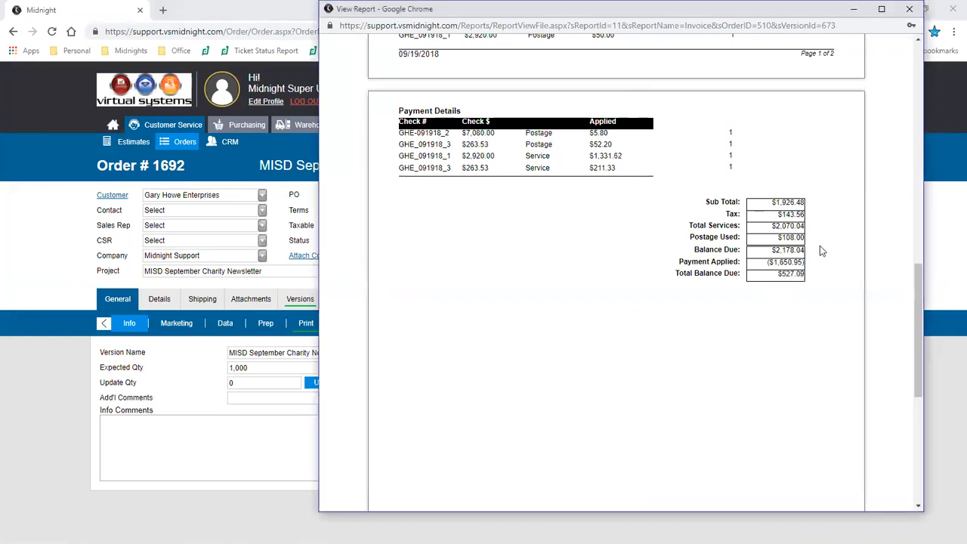
{"action": "scroll", "coordinate": [820, 246], "scroll_direction": "up", "scroll_amount": 7}
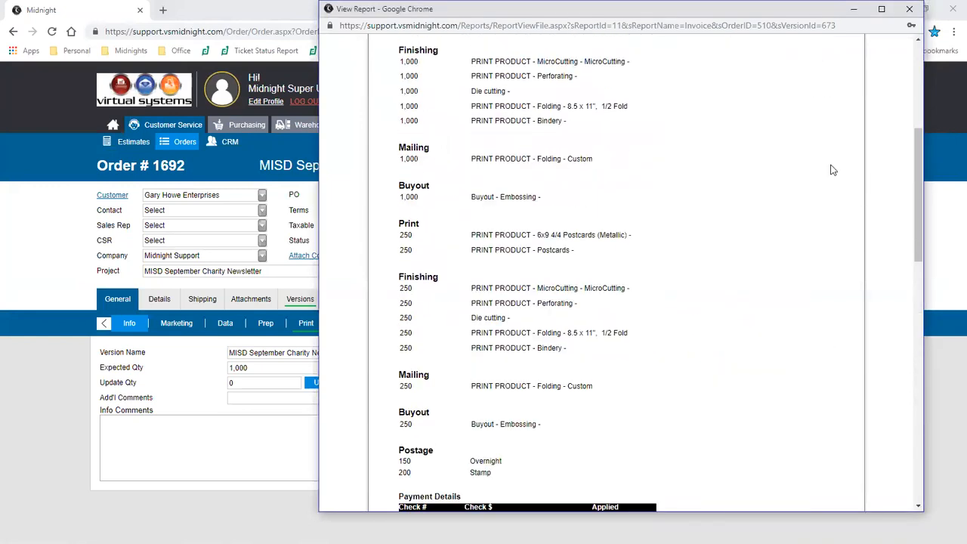
{"action": "left_click", "coordinate": [909, 9]}
- Preview the order's InvoicePrice report and check the unit and extended prices on the Overnight and Stamp postage lines
{"action": "left_click", "coordinate": [849, 194]}
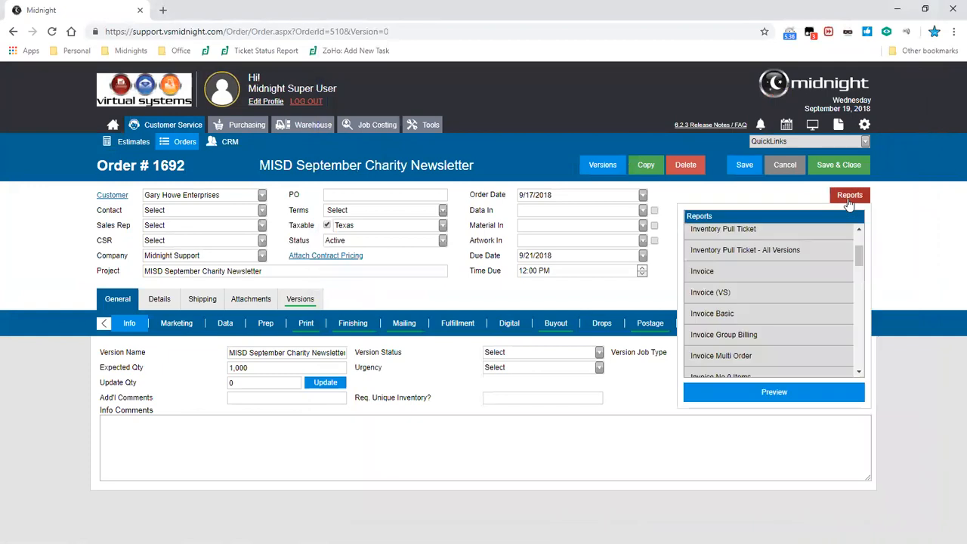
{"action": "left_click_drag", "start_coordinate": [858, 254], "coordinate": [864, 274]}
{"action": "scroll", "coordinate": [824, 298], "scroll_direction": "down", "scroll_amount": 1}
{"action": "left_click", "coordinate": [816, 305]}
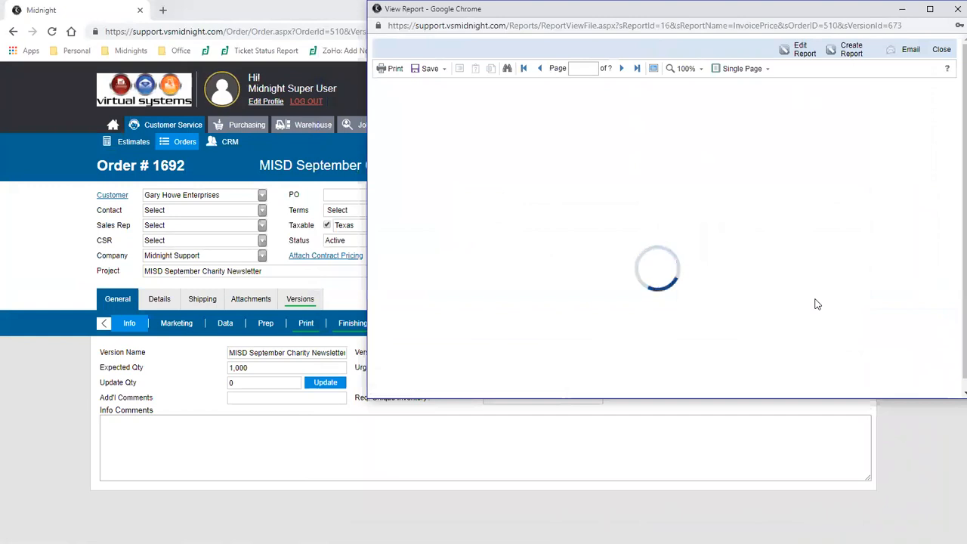
{"action": "scroll", "coordinate": [816, 304], "scroll_direction": "down", "scroll_amount": 1}
{"action": "scroll", "coordinate": [816, 304], "scroll_direction": "down", "scroll_amount": 10}
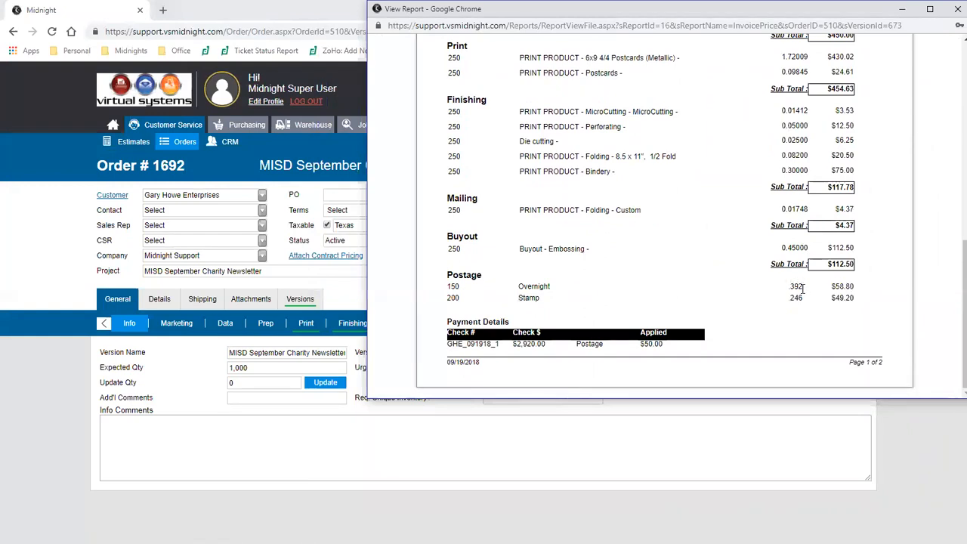
{"action": "scroll", "coordinate": [802, 289], "scroll_direction": "up", "scroll_amount": 10}
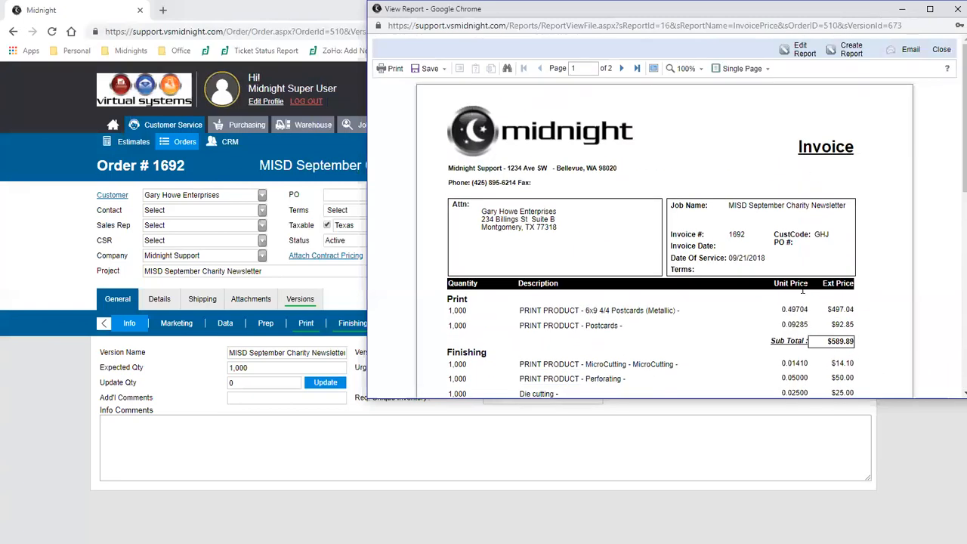
- Close the priced invoice report and leave the order without saving, returning to the order search list
{"action": "left_click", "coordinate": [941, 49]}
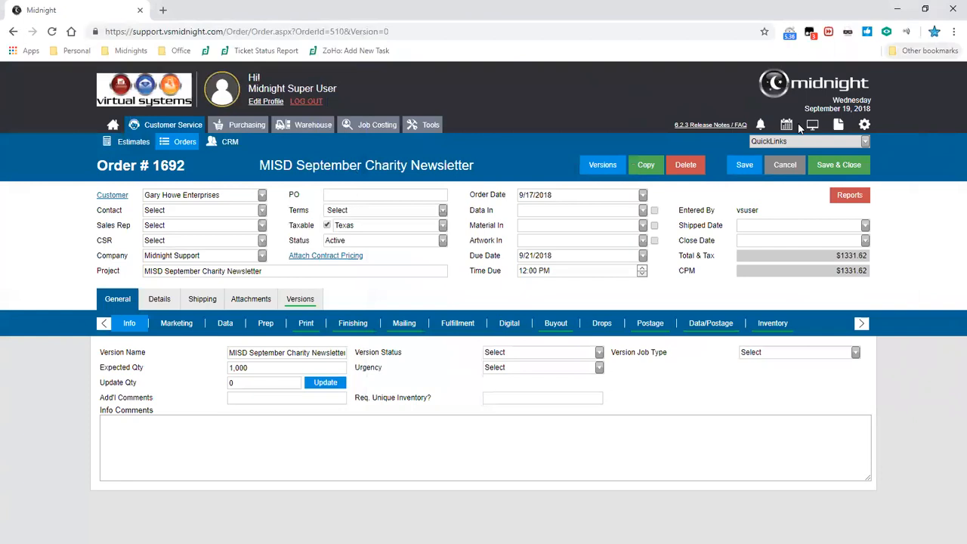
{"action": "left_click", "coordinate": [782, 165]}
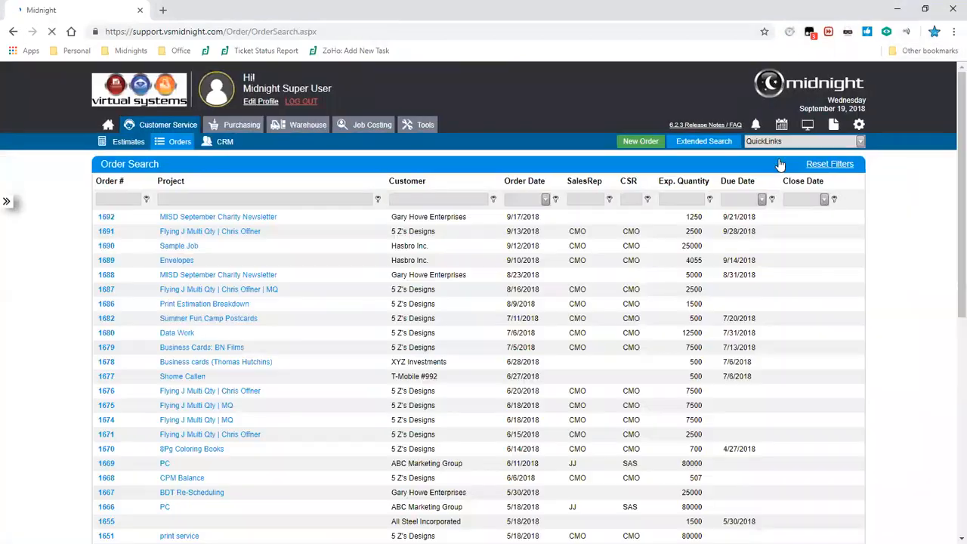